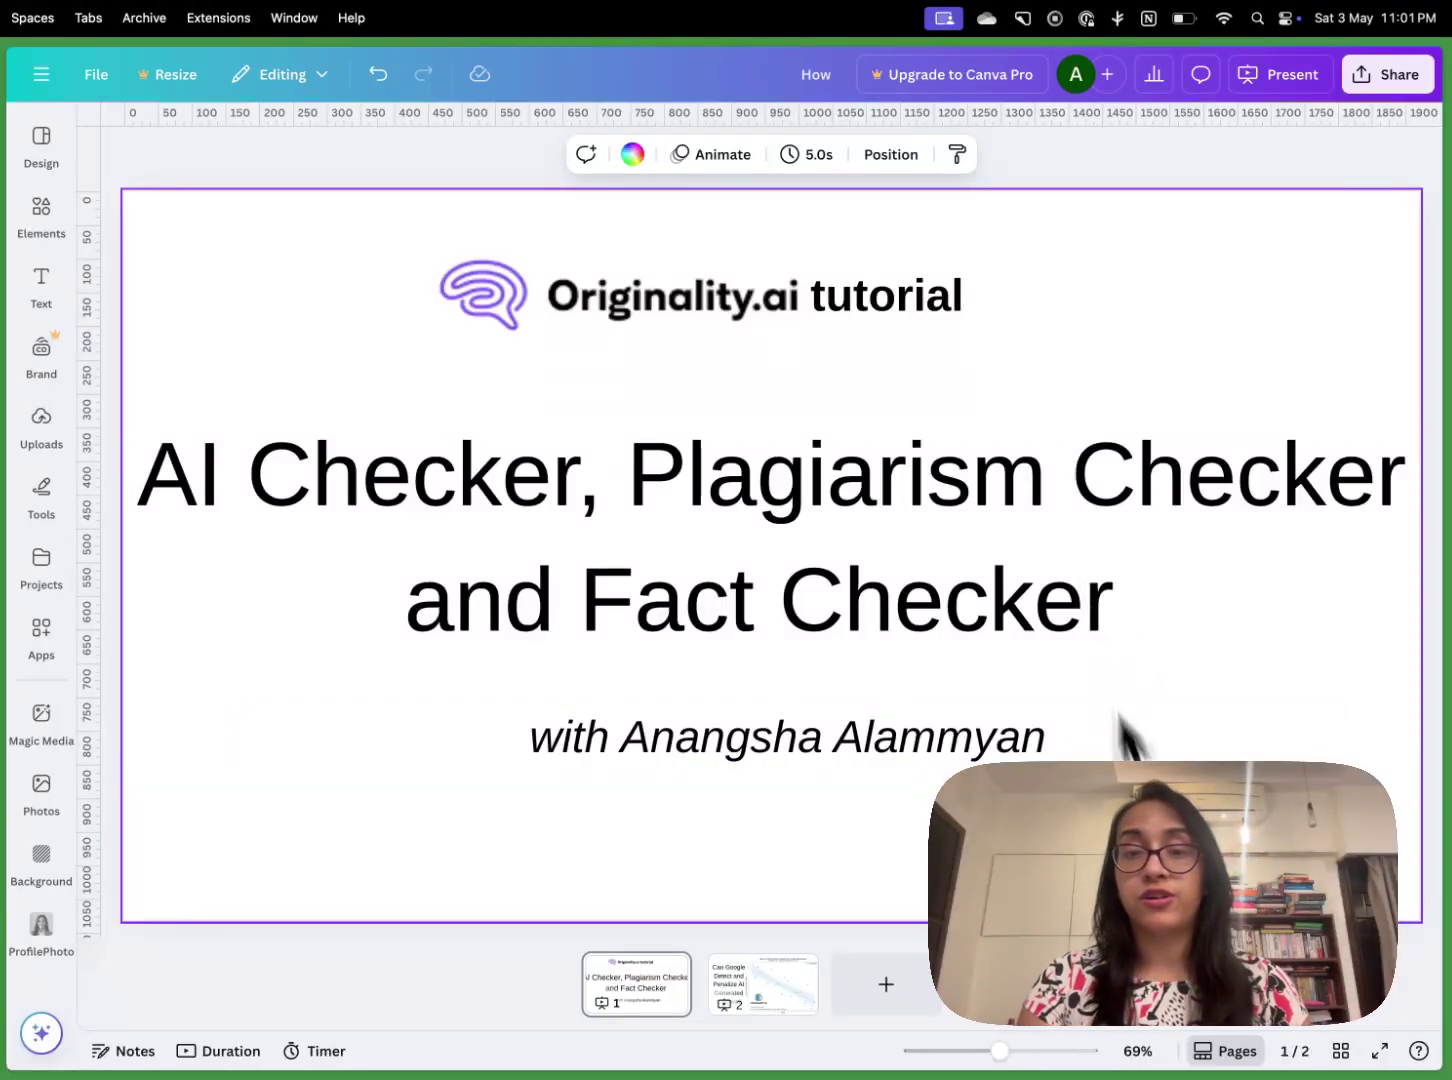
- Advance the Canva deck to slide 2, the question of Google detecting AI content
right_click(806, 992)
key(Escape)
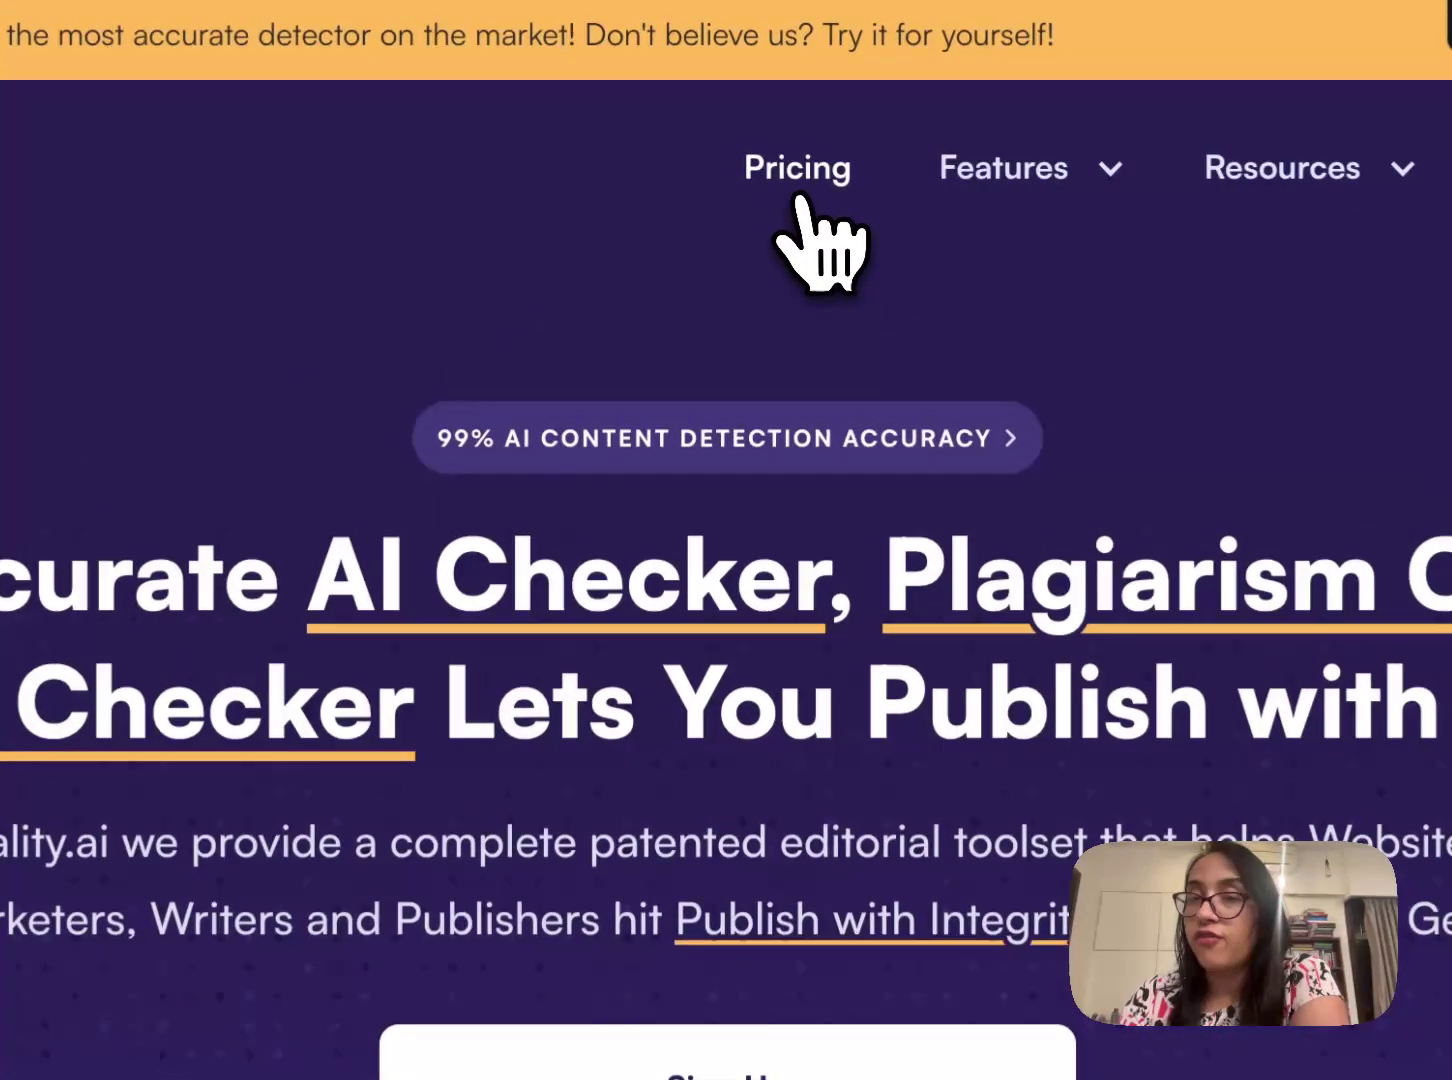
- Open Originality.ai Pricing and scroll down to the Pay as you go, Pro and Enterprise plans
click(797, 197)
scroll(820, 300, down, 10)
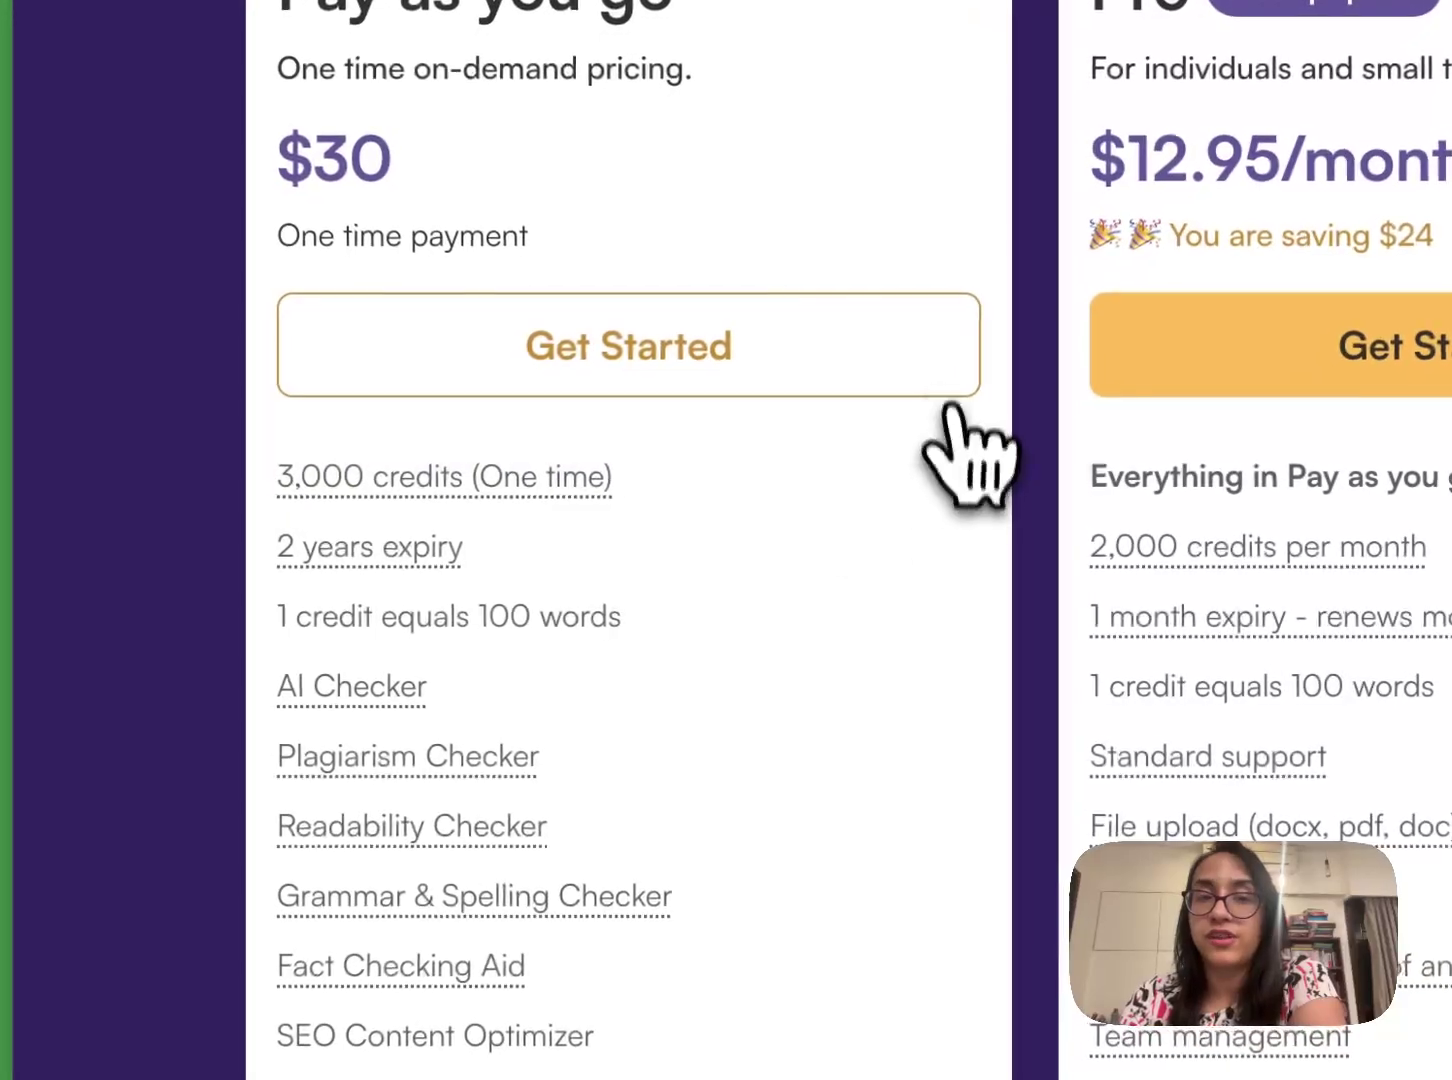
mouse_move(493, 519)
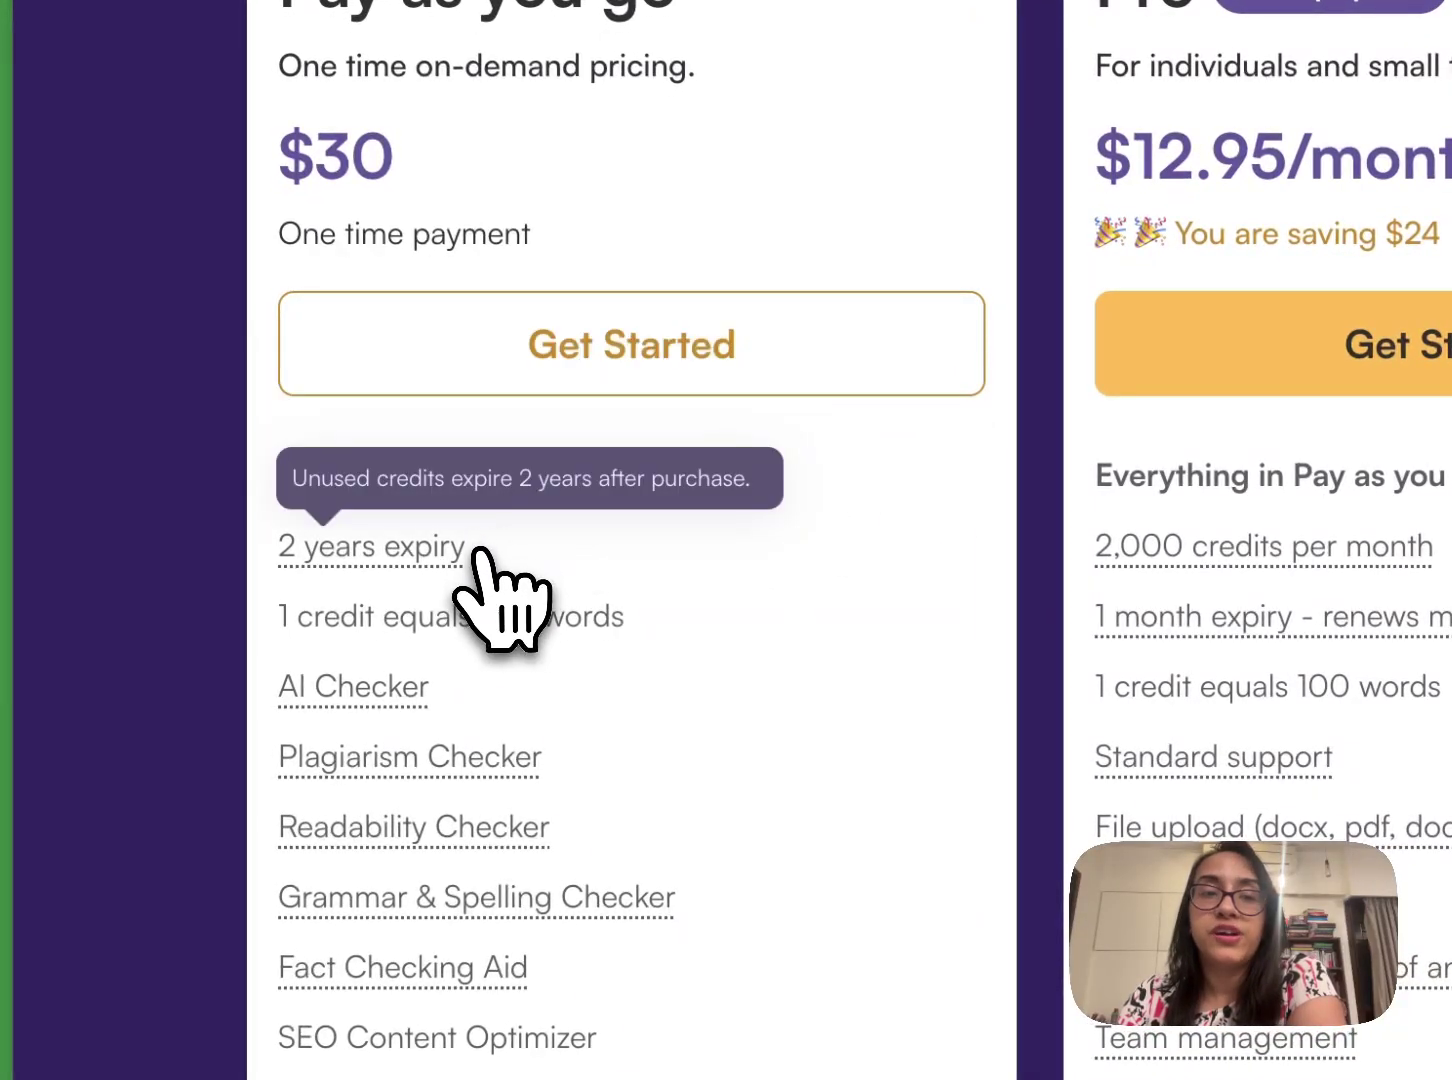
scroll(500, 650, down, 2)
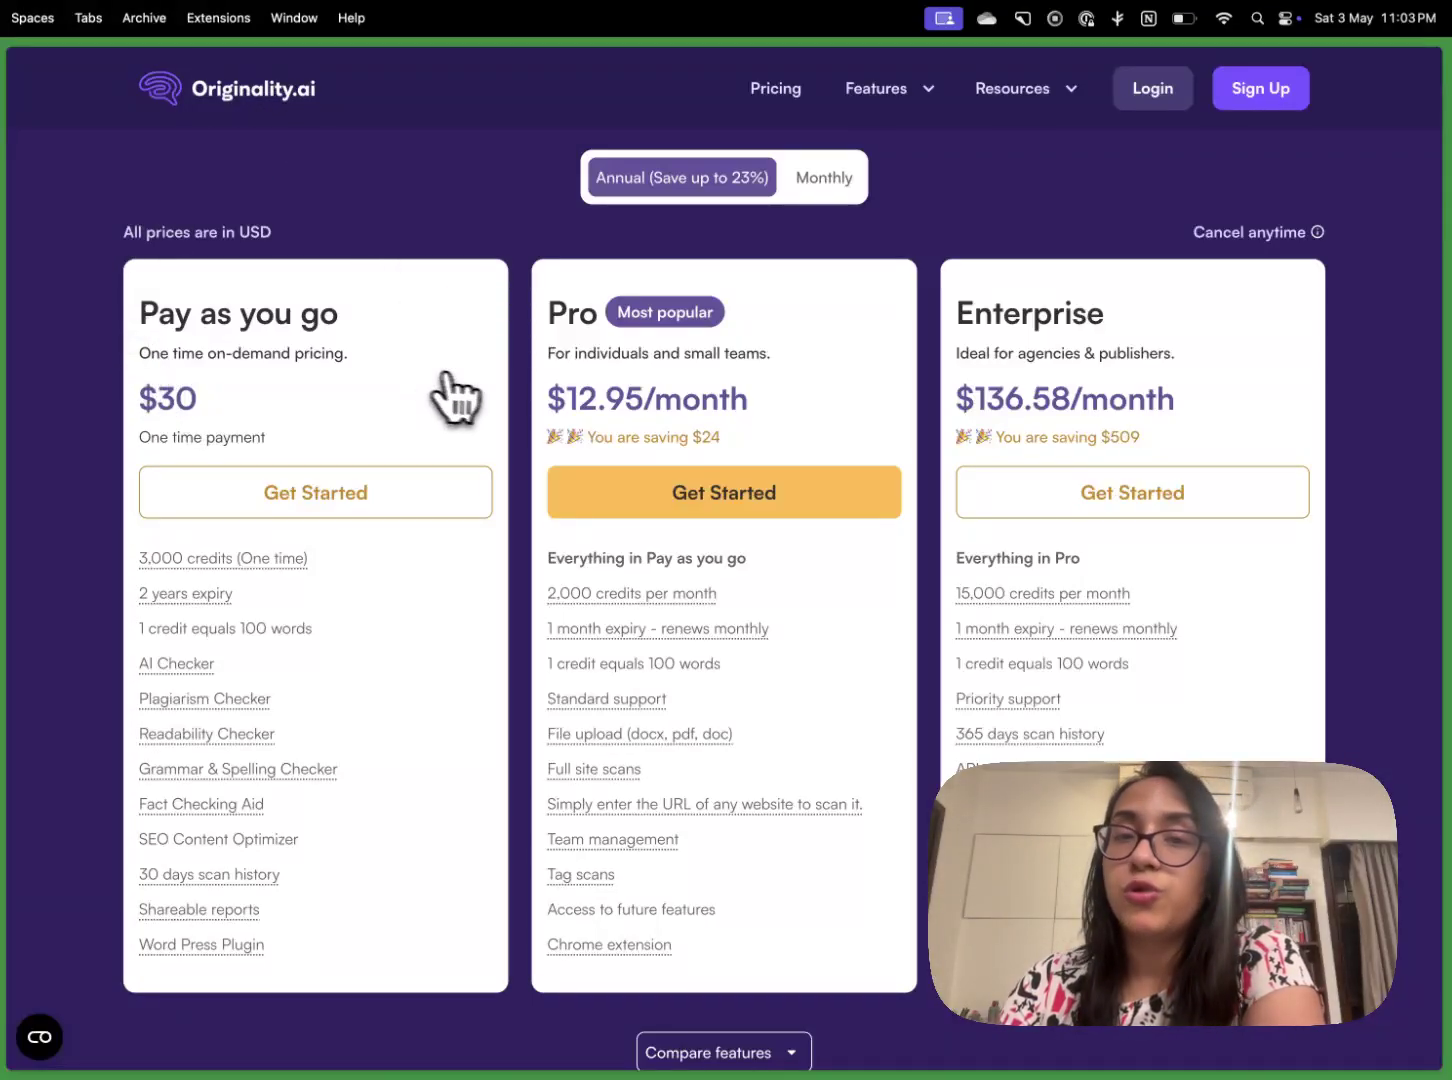
mouse_move(600, 405)
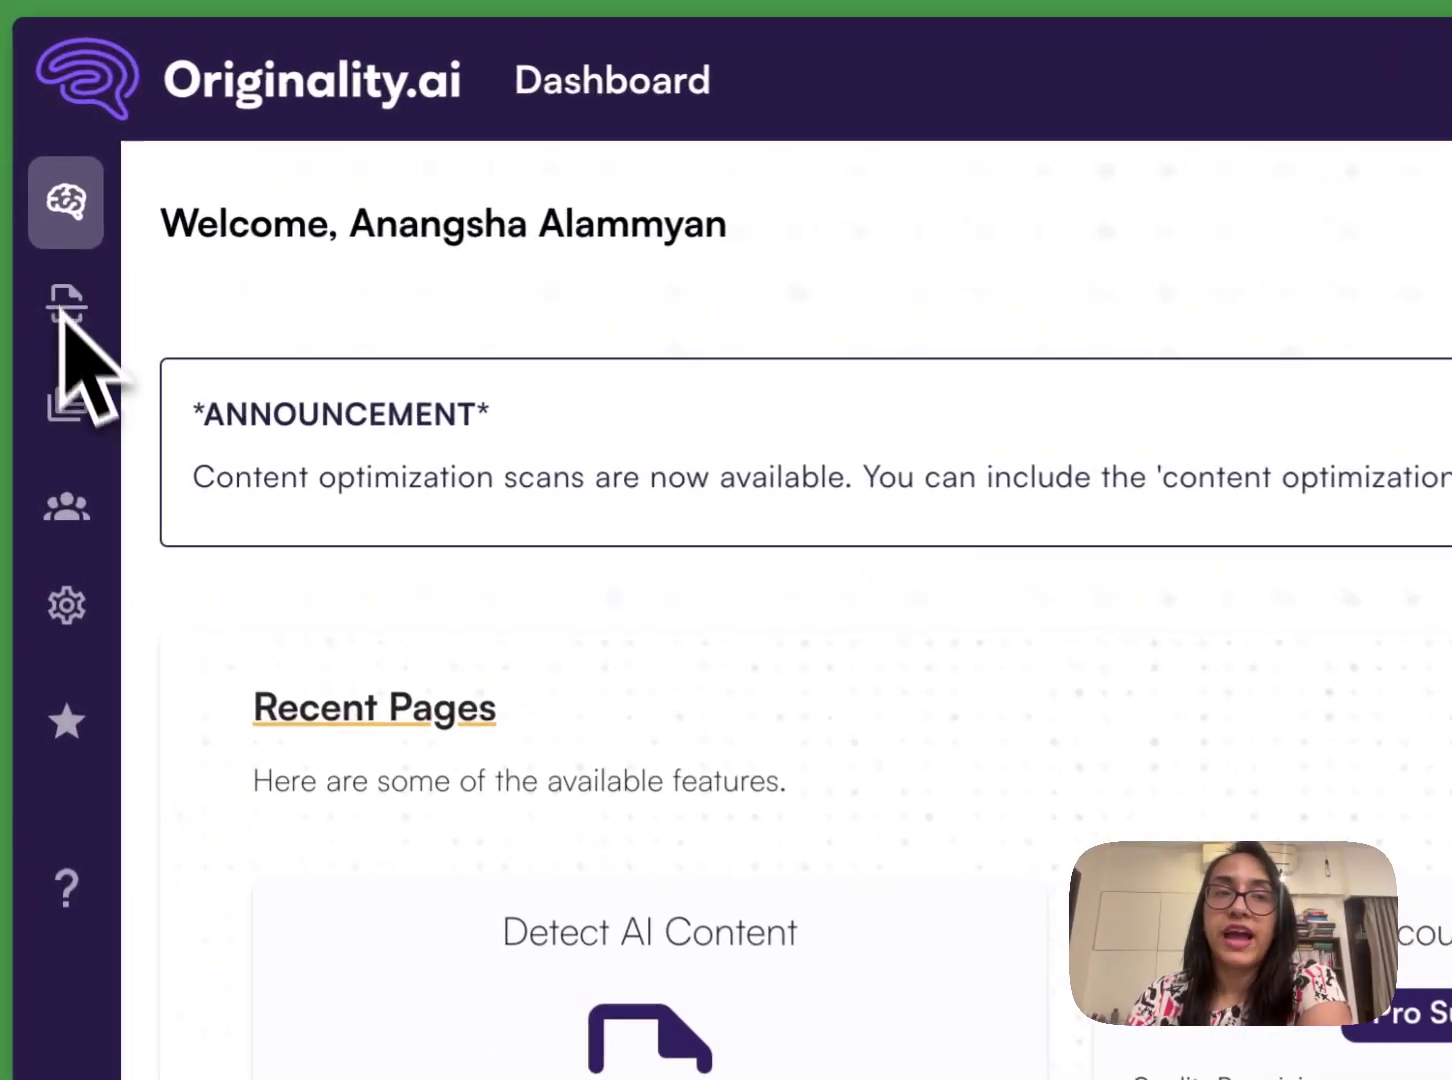
- Expand the sidebar's Content Scanner and Website Scanner submenus to list their scan options
mouse_move(58, 460)
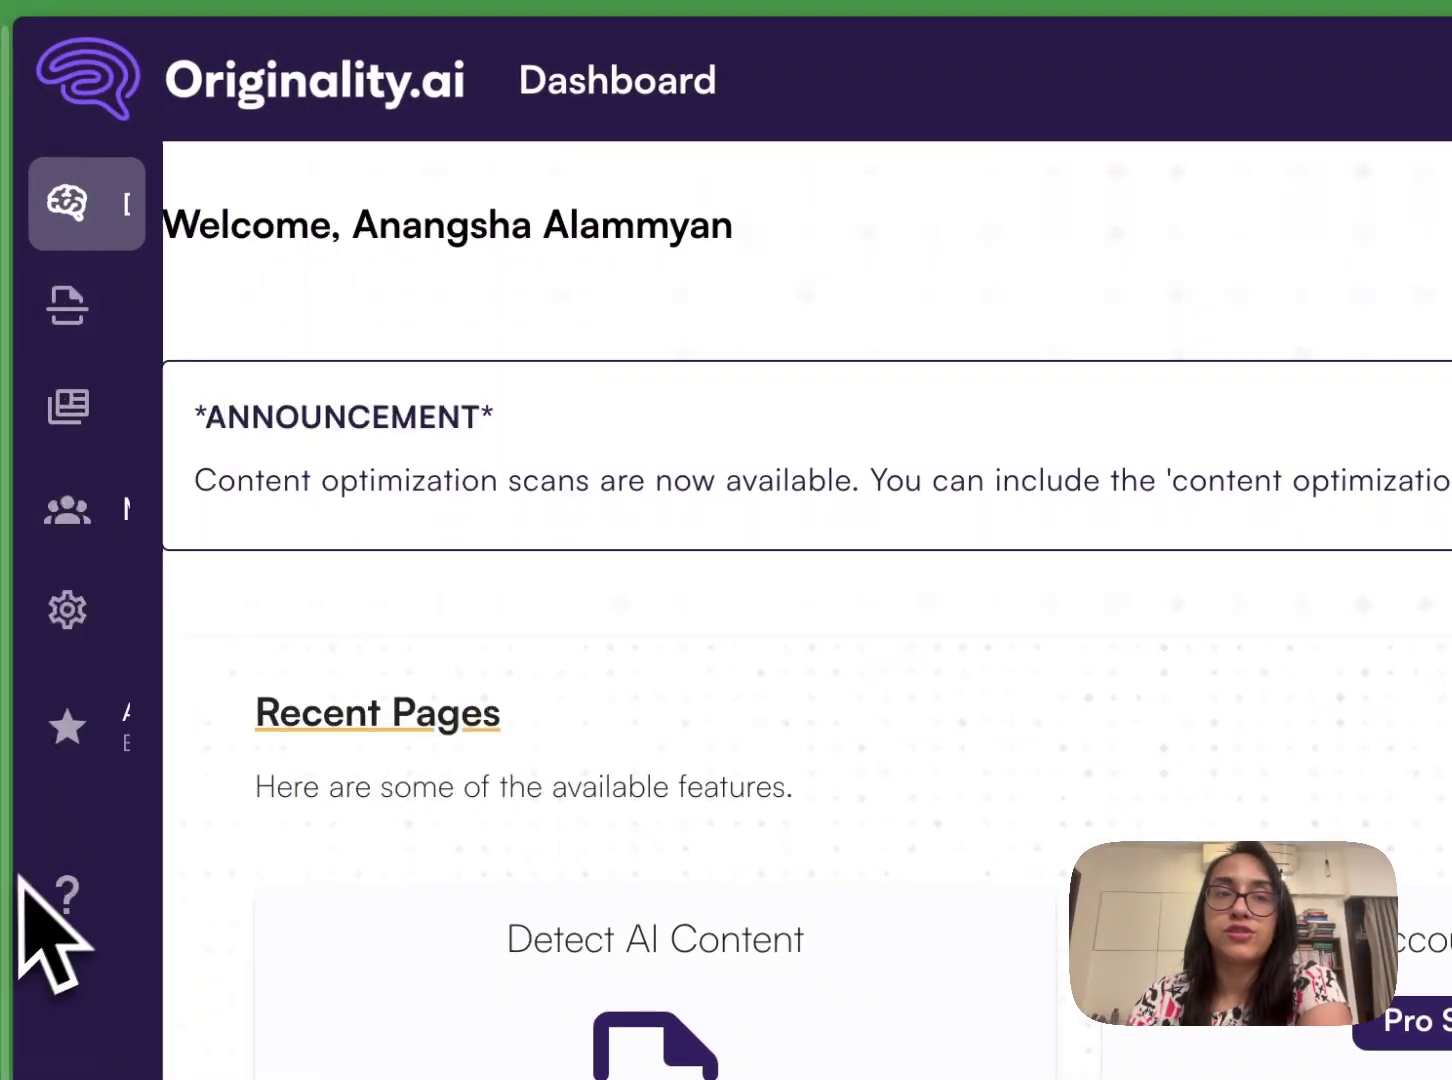
mouse_move(94, 825)
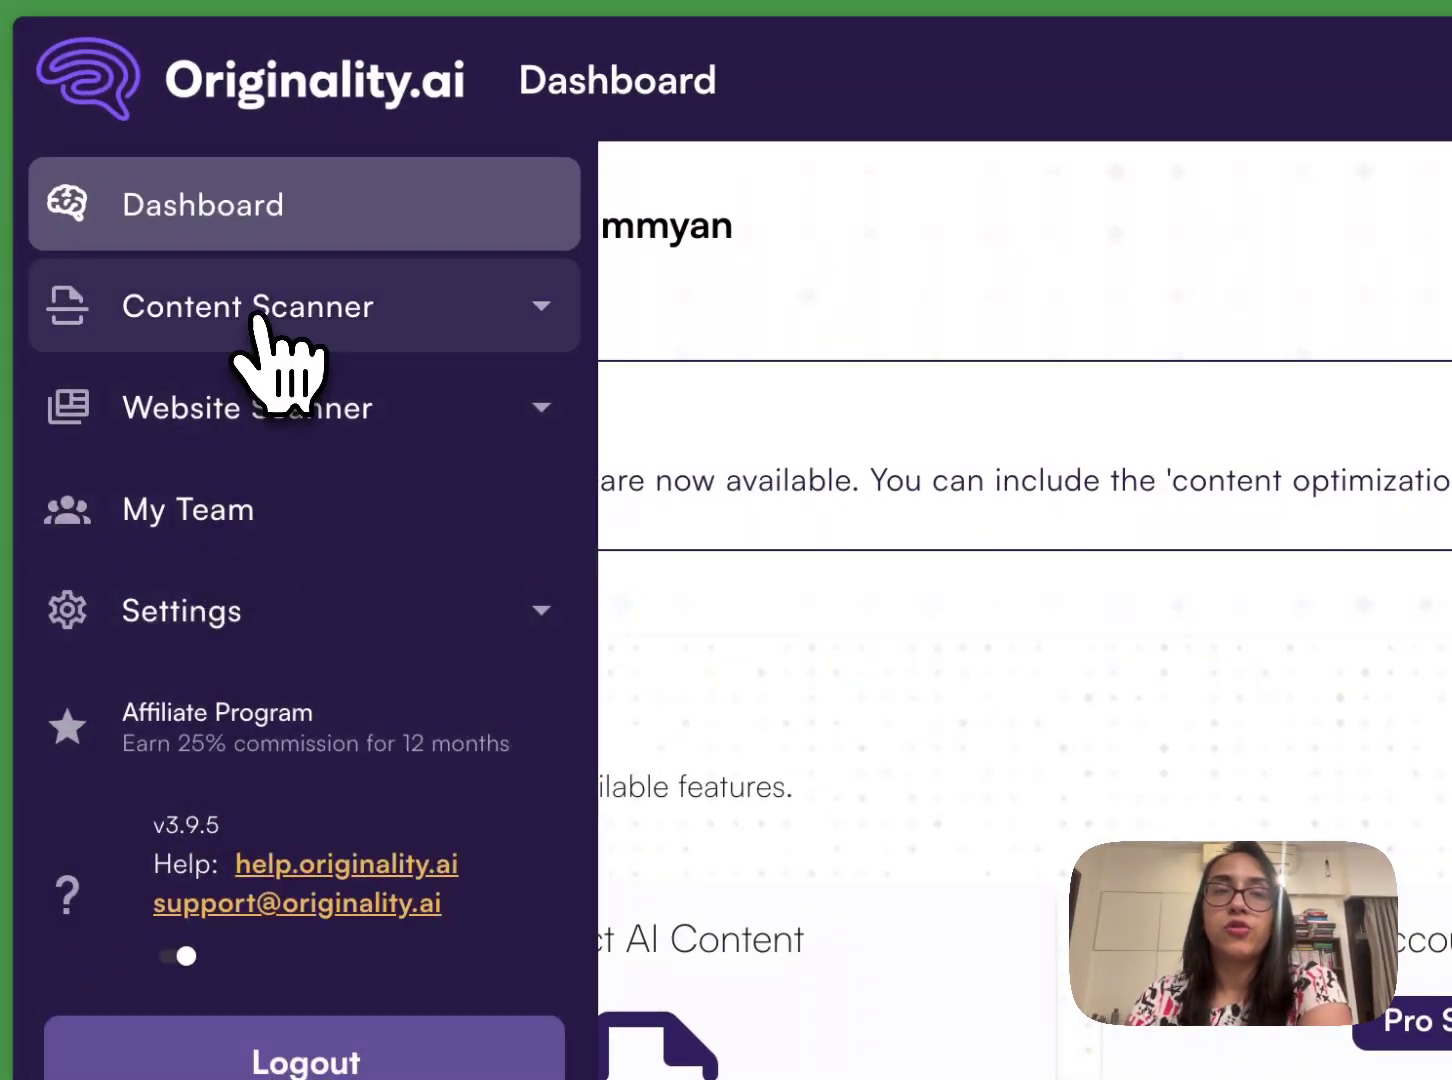
click(280, 325)
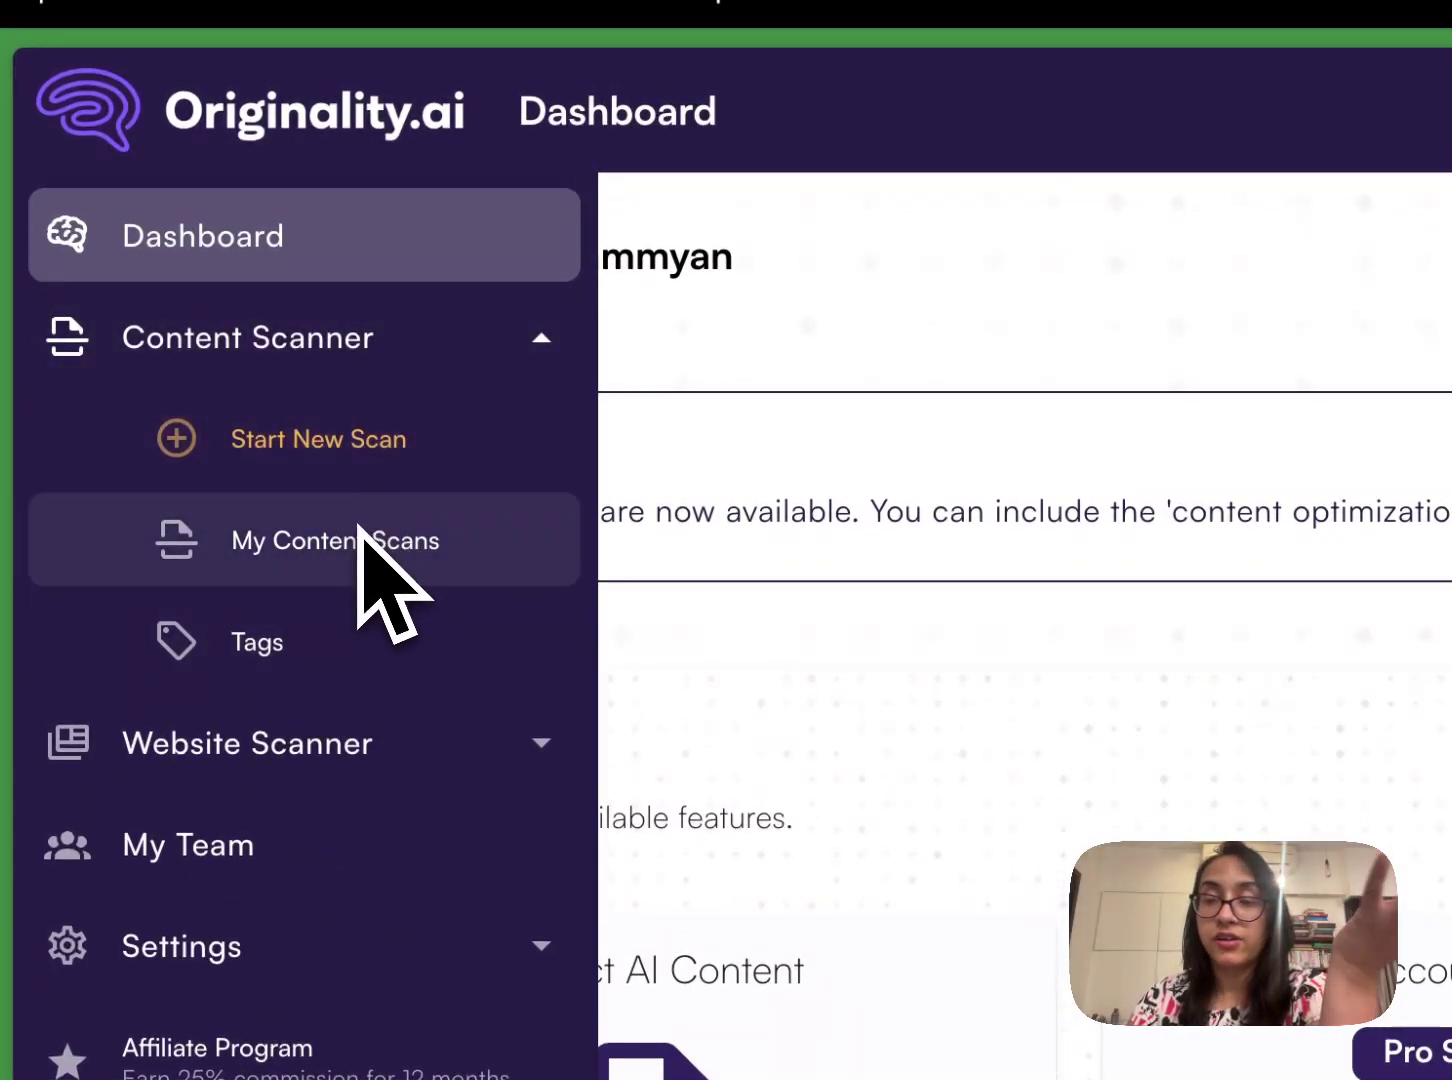
click(300, 712)
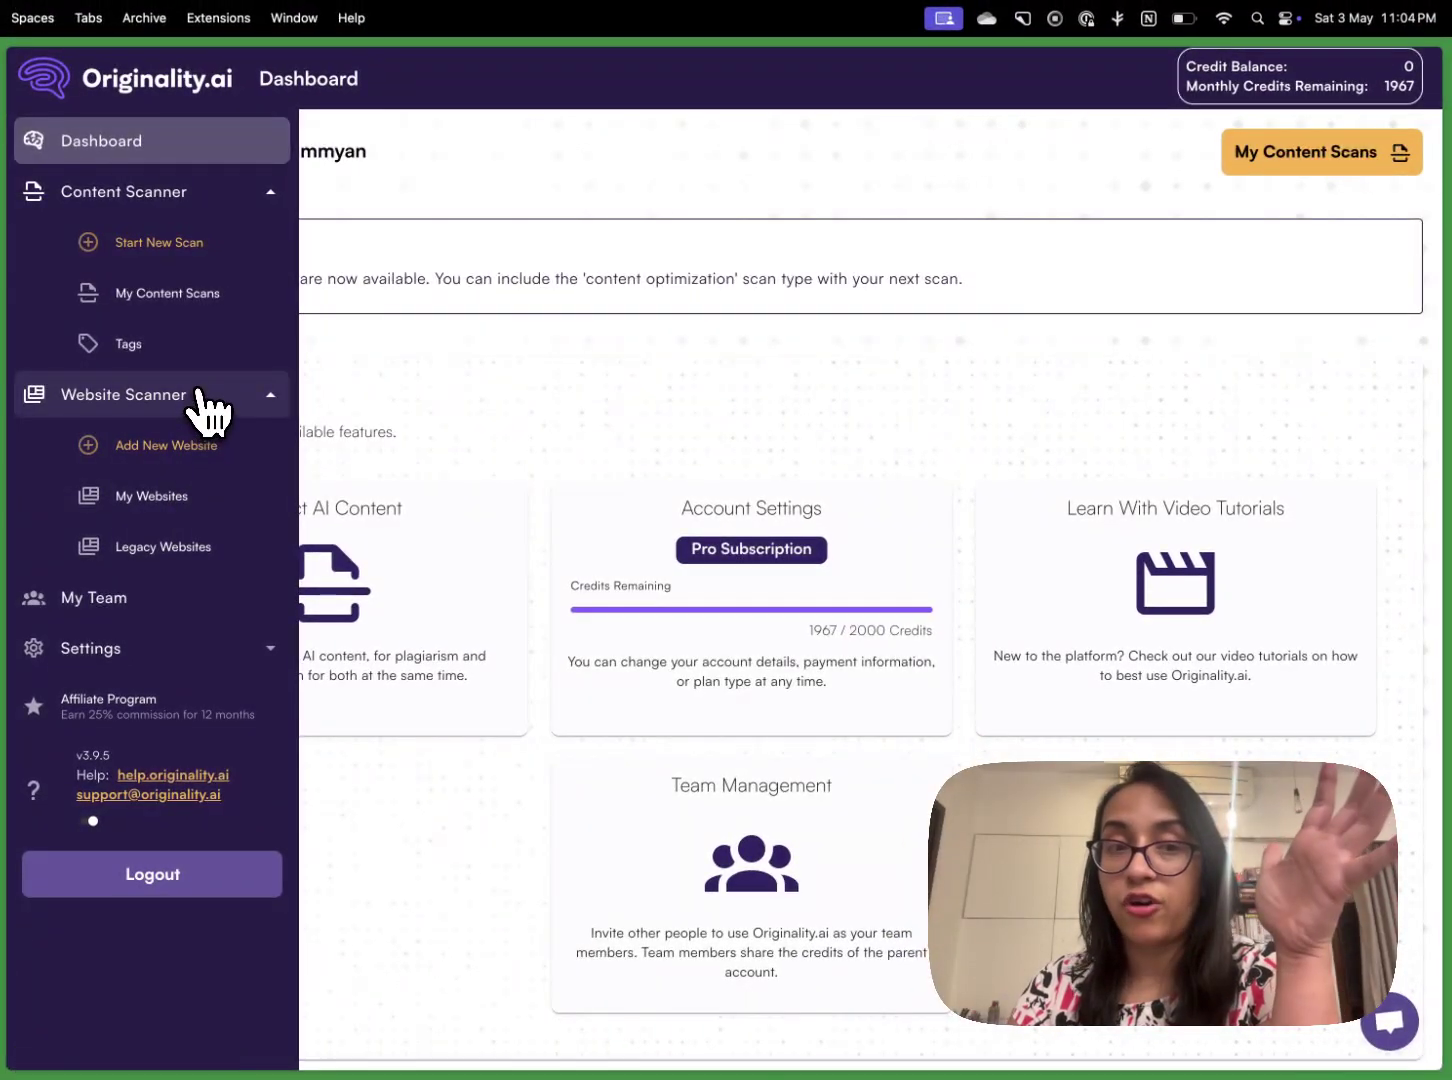
- Open My Team, review the Role Permissions table, and expand the sidebar's Settings section
click(160, 597)
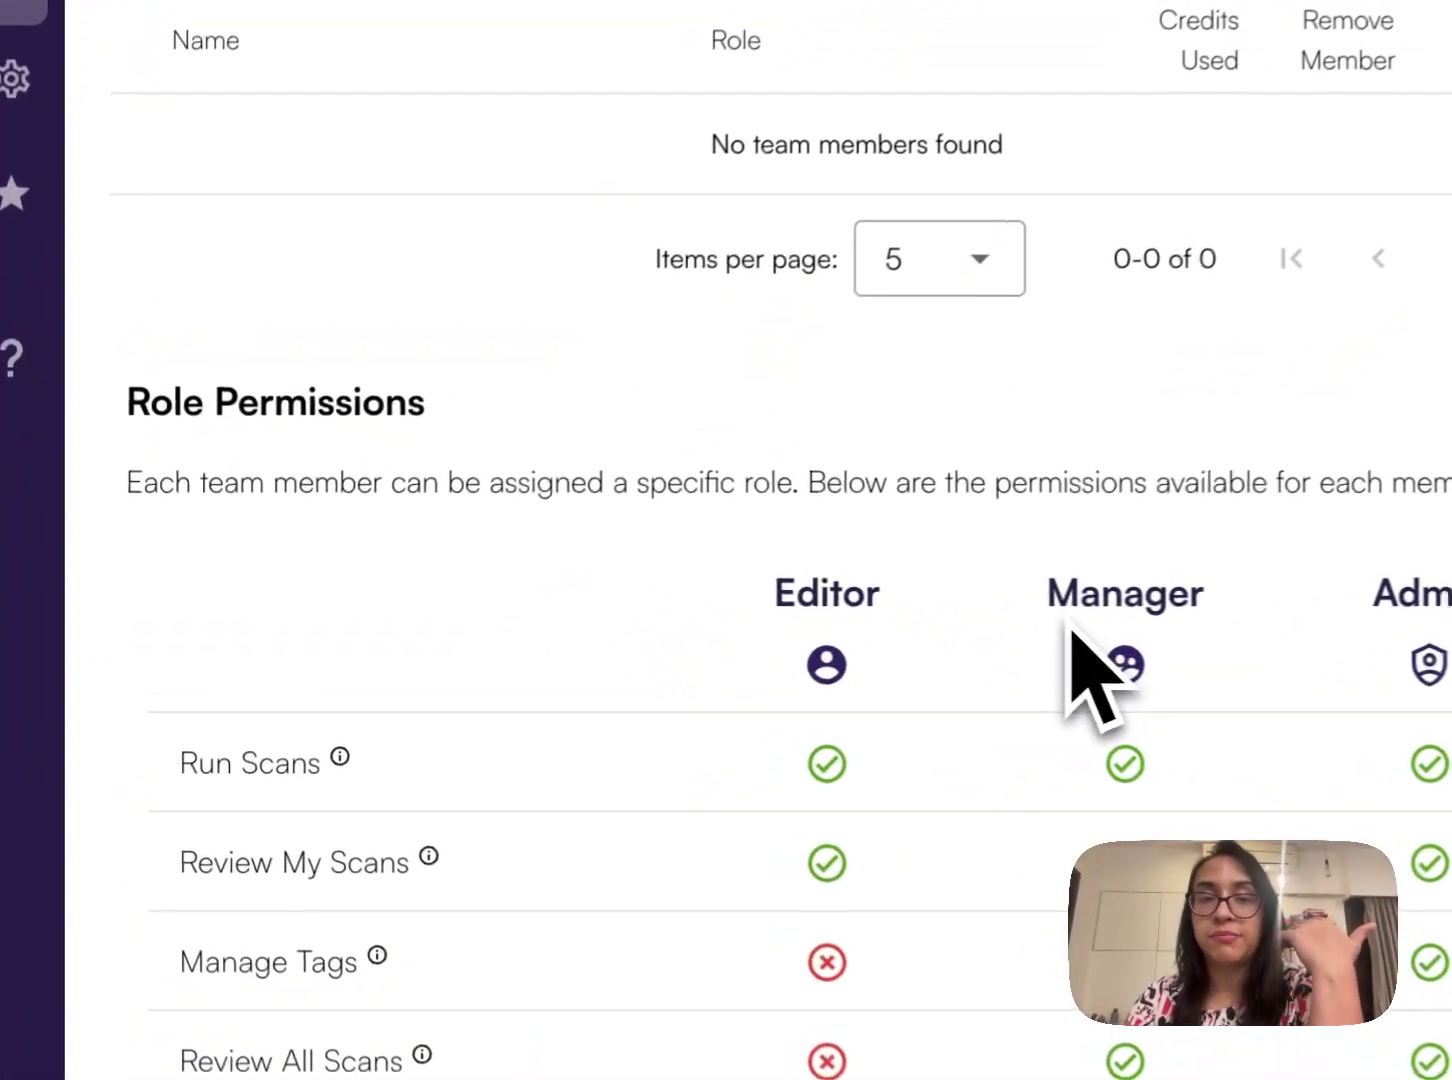
scroll(1080, 635, down, 3)
scroll(415, 790, down, 2)
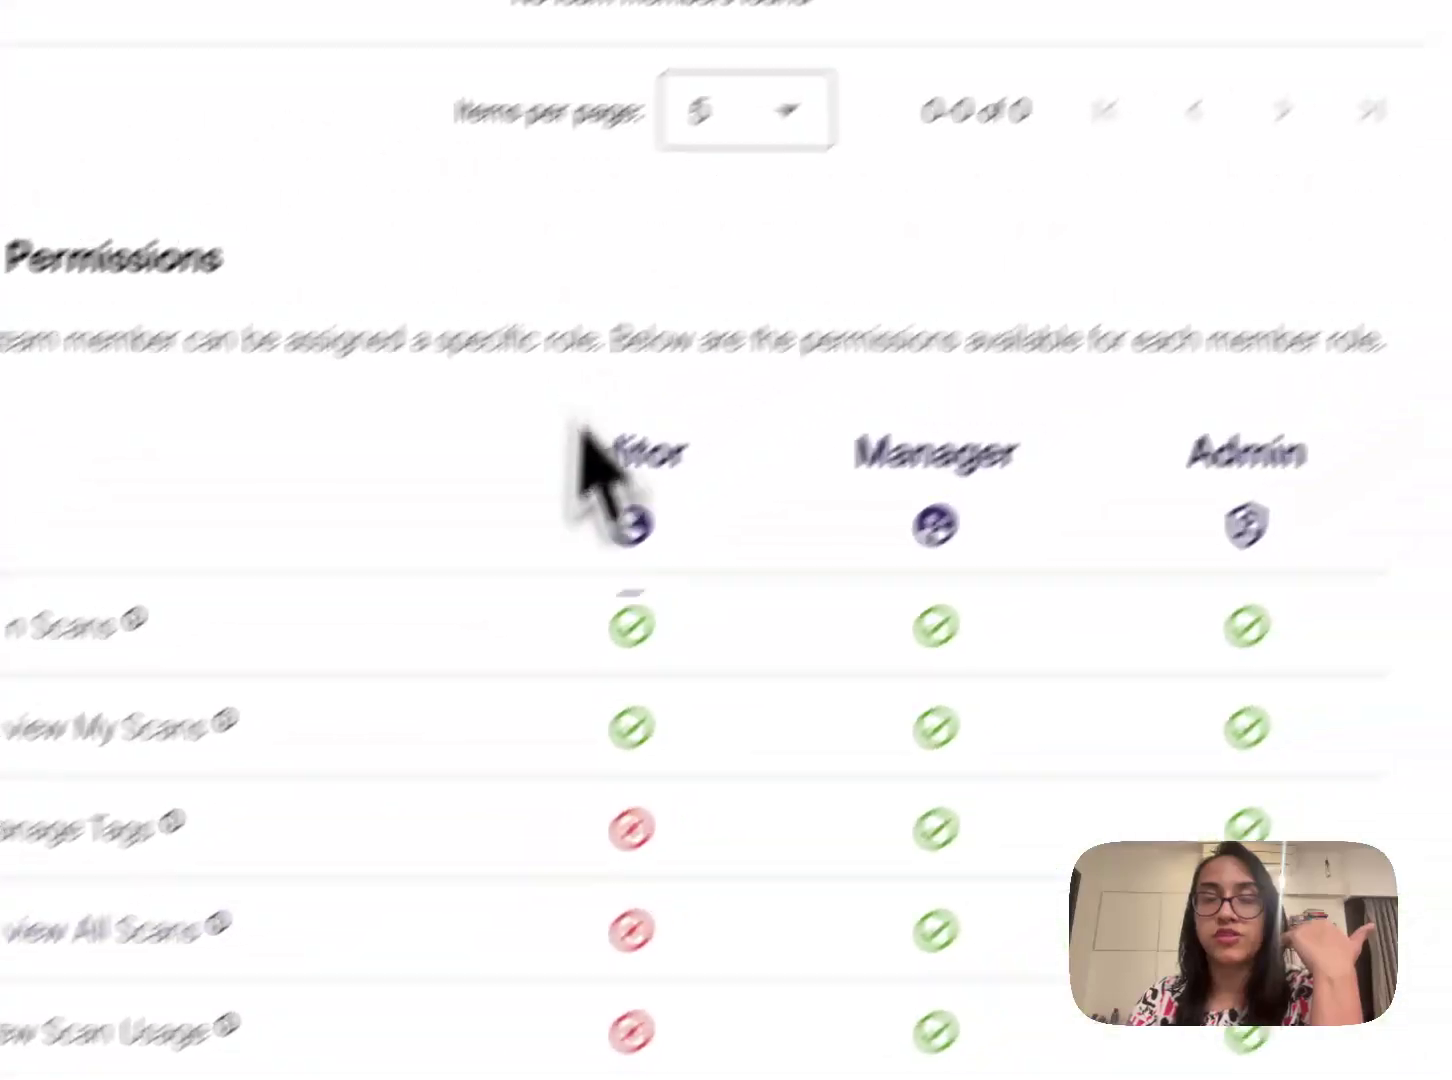
mouse_move(1248, 522)
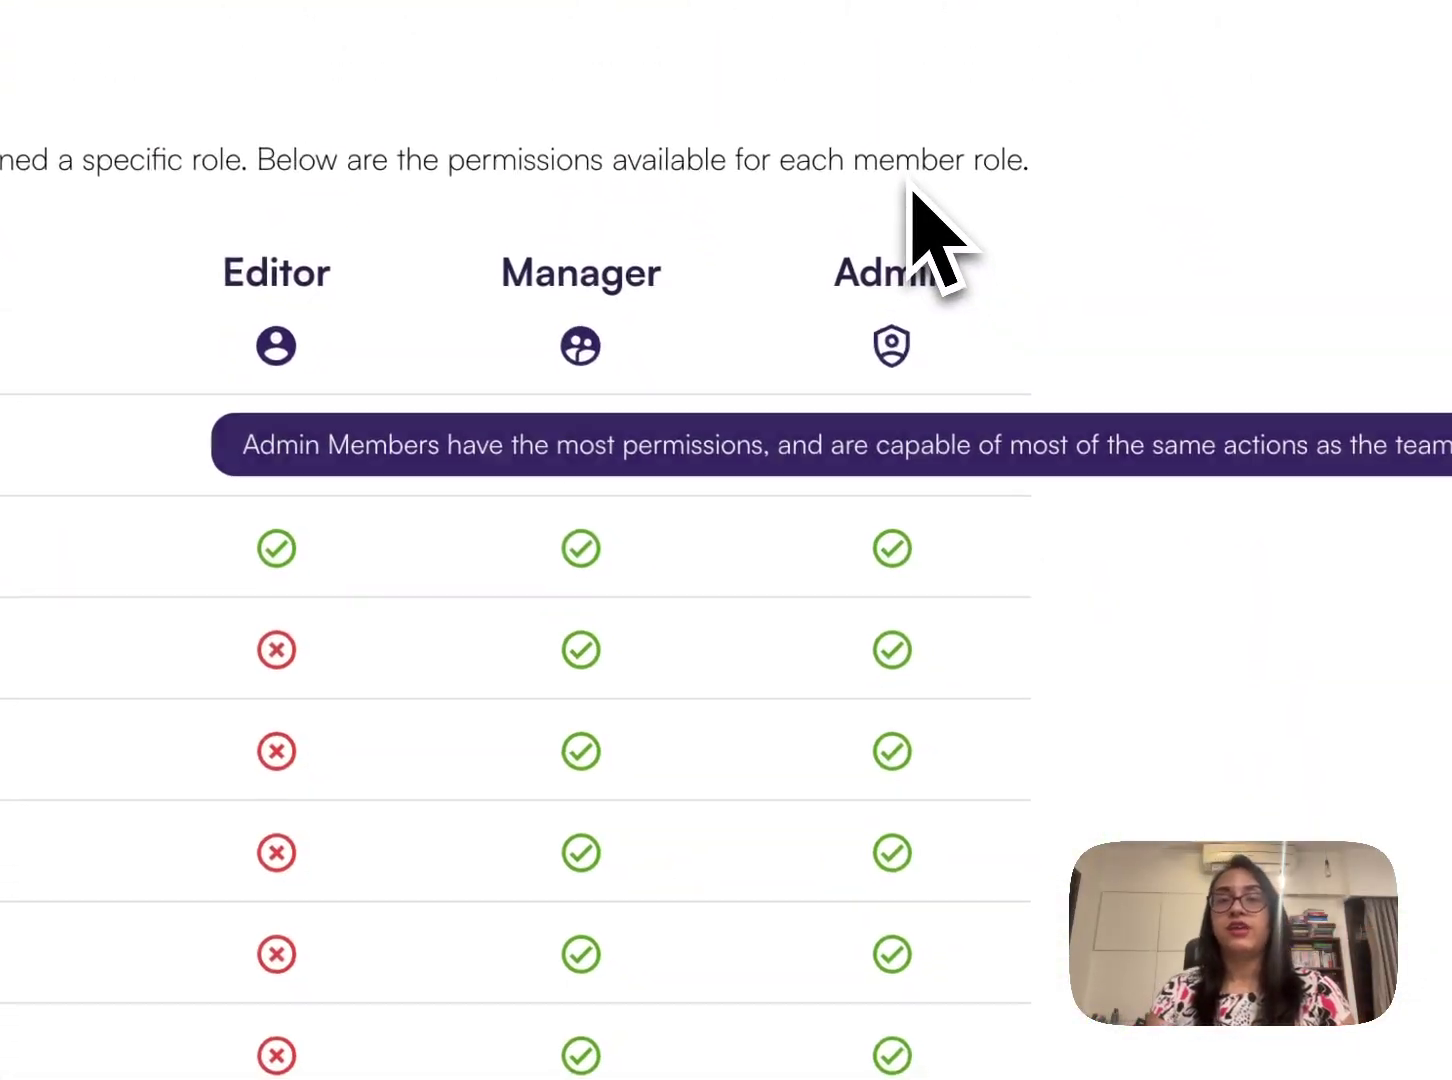
scroll(593, 761, down, 3)
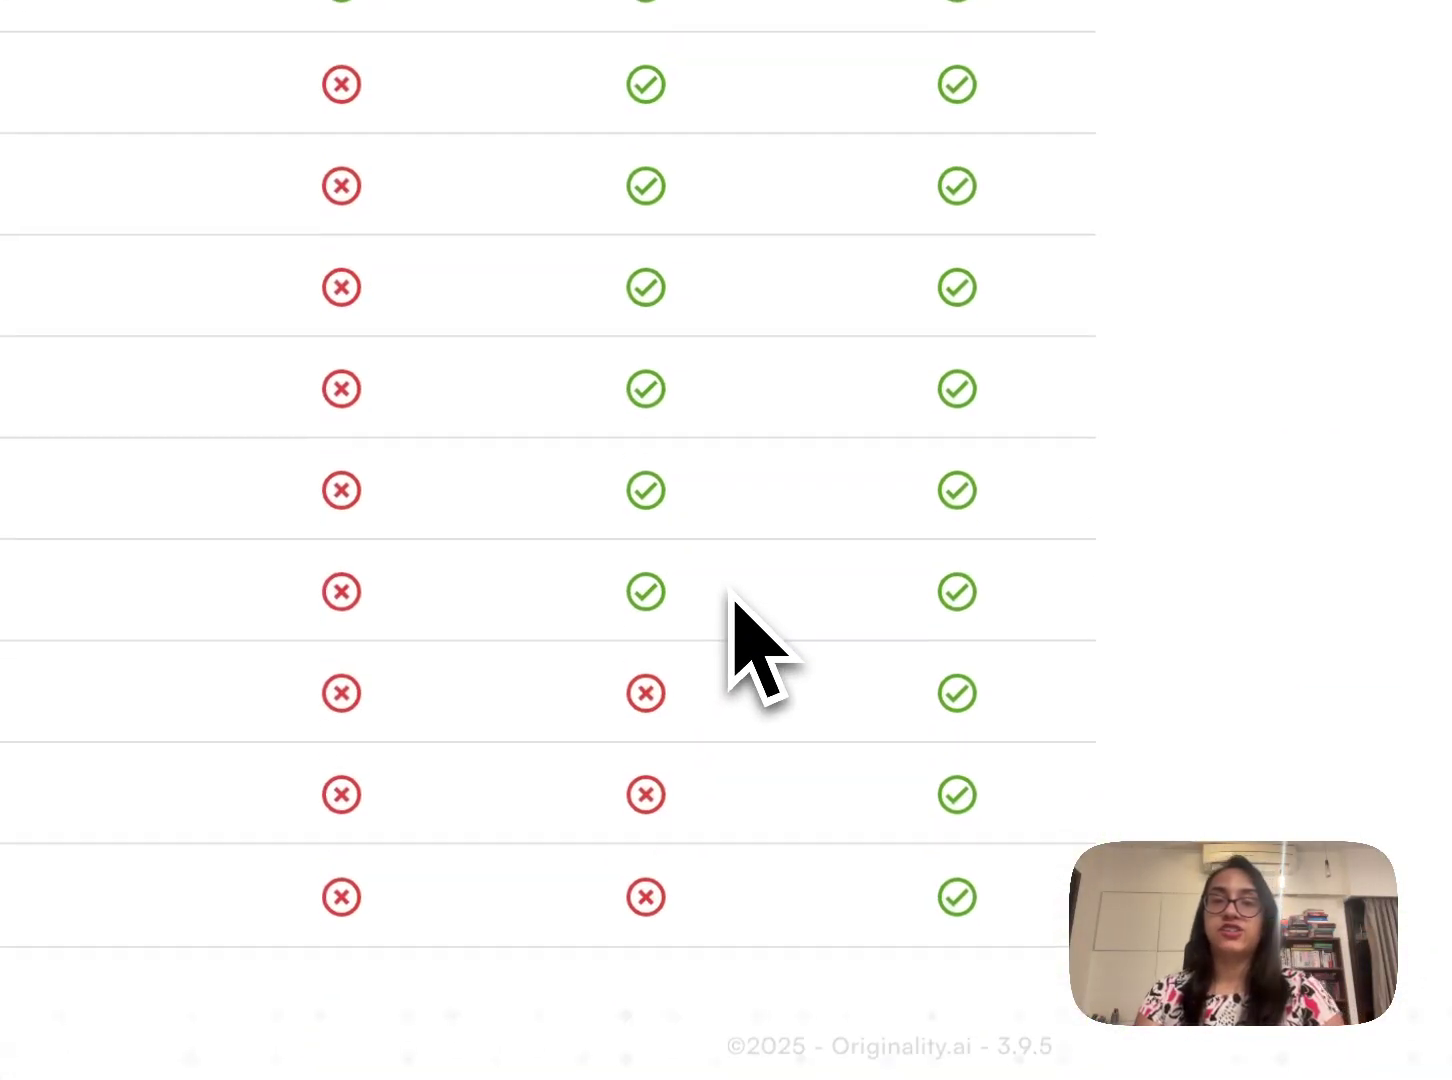
scroll(732, 586, up, 5)
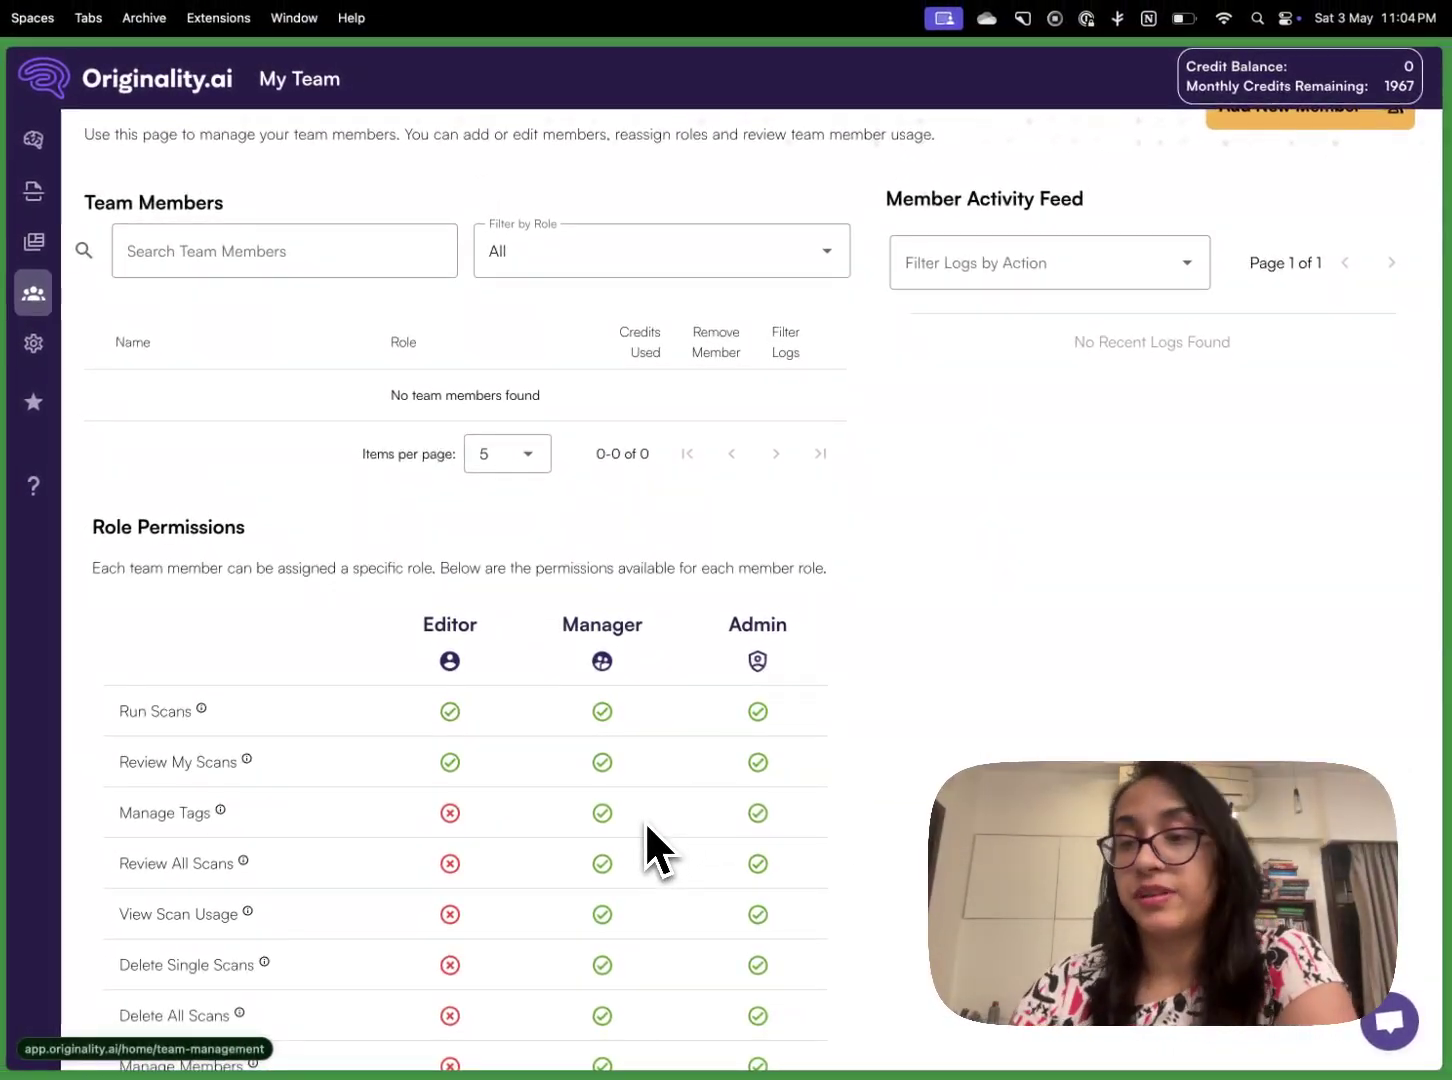
mouse_move(30, 340)
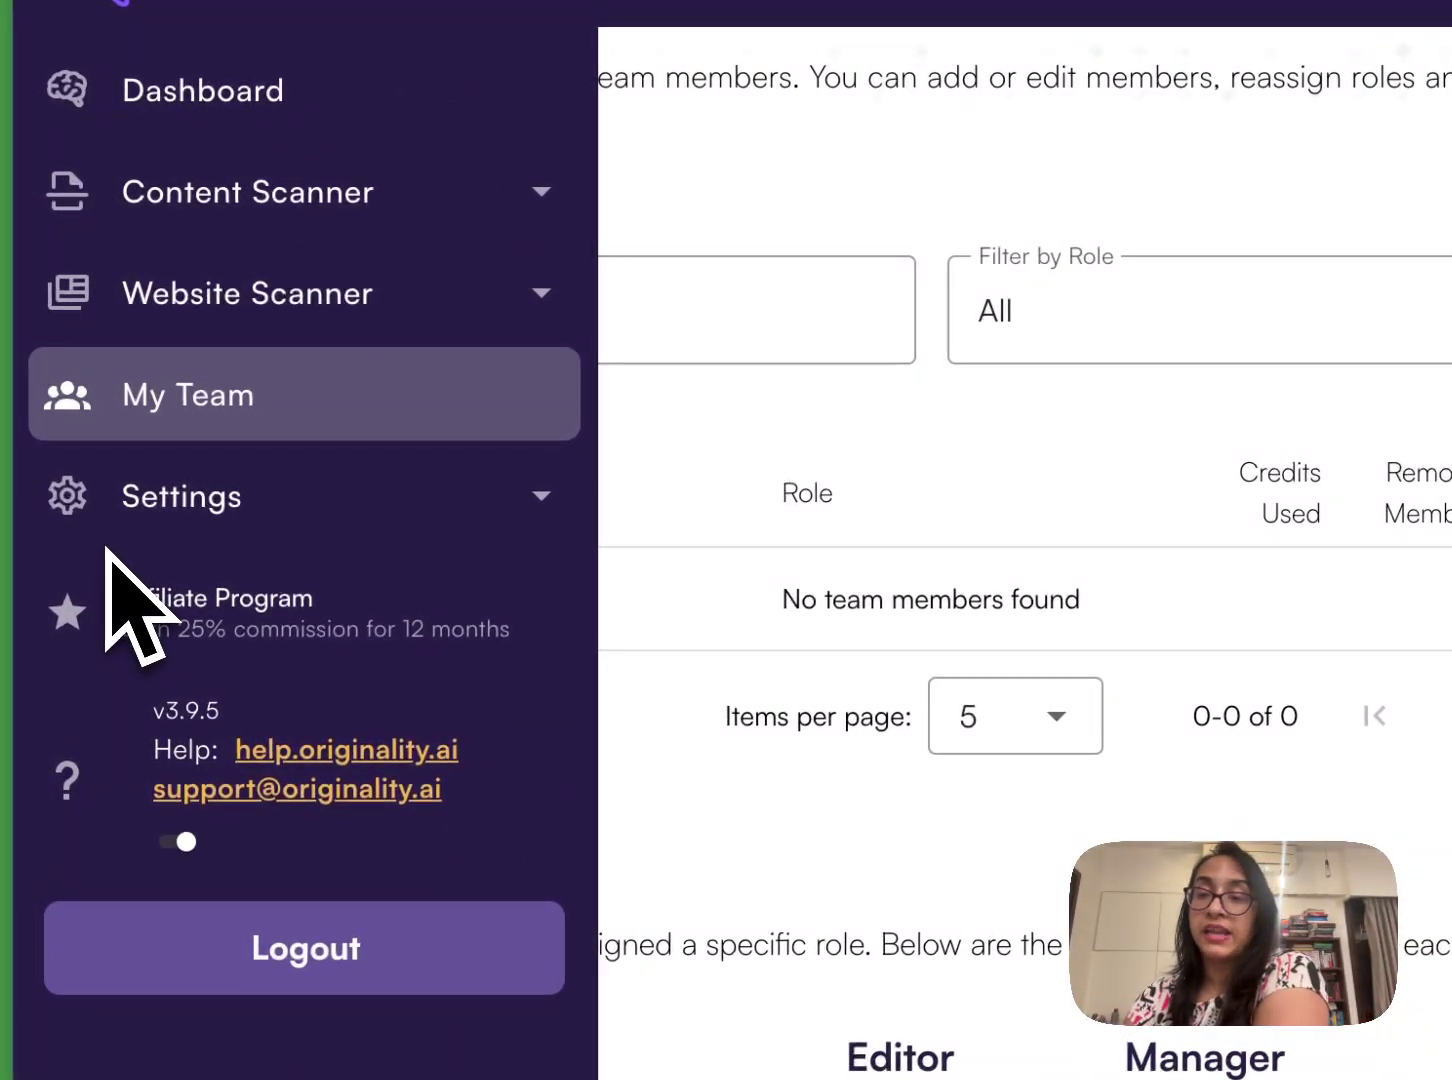
click(140, 505)
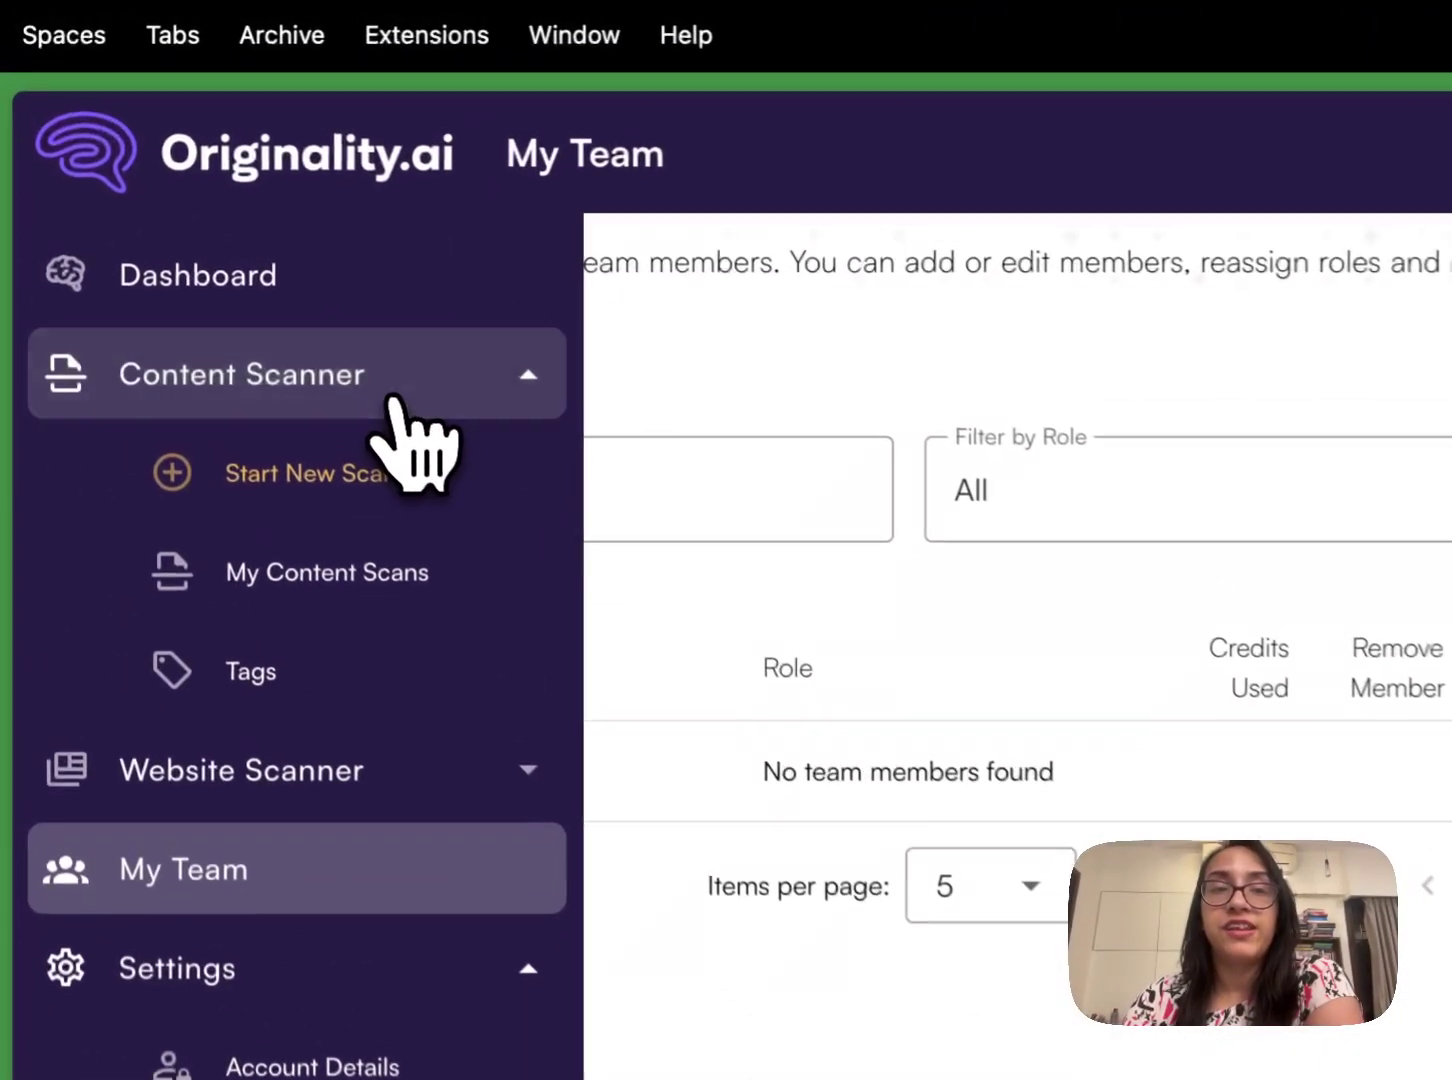
- Start a new Content Scanner scan to receive the writer's block article
click(372, 478)
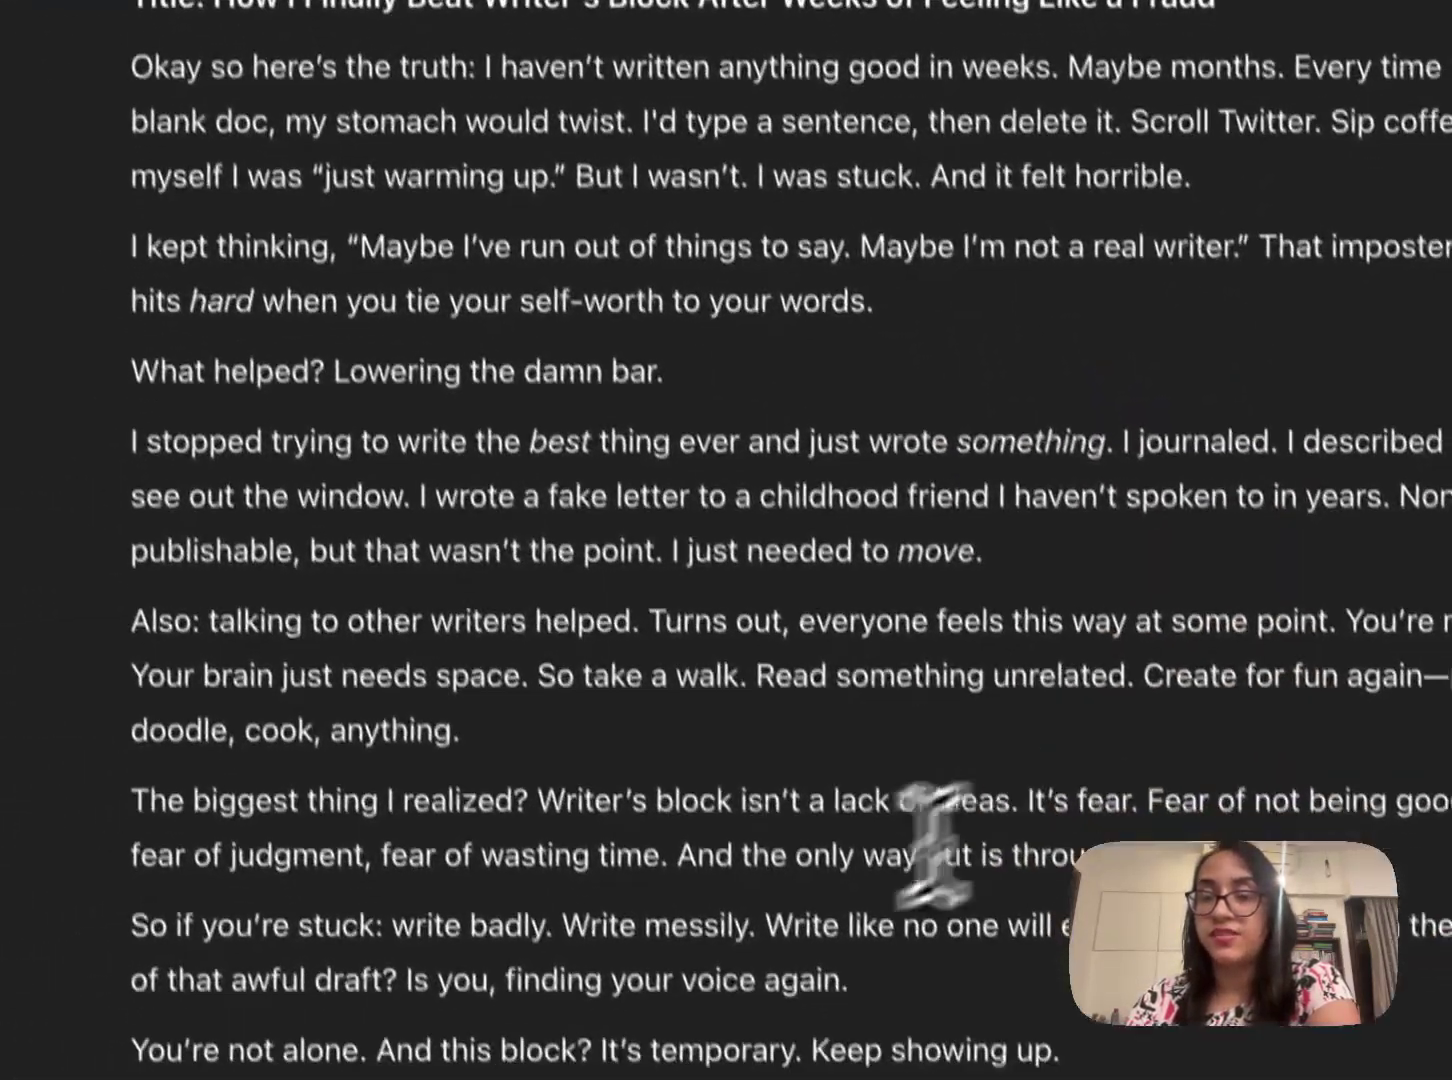
- Paste the writer's block article into the scanner and scan it, scoring 91% Likely AI
click(145, 1078)
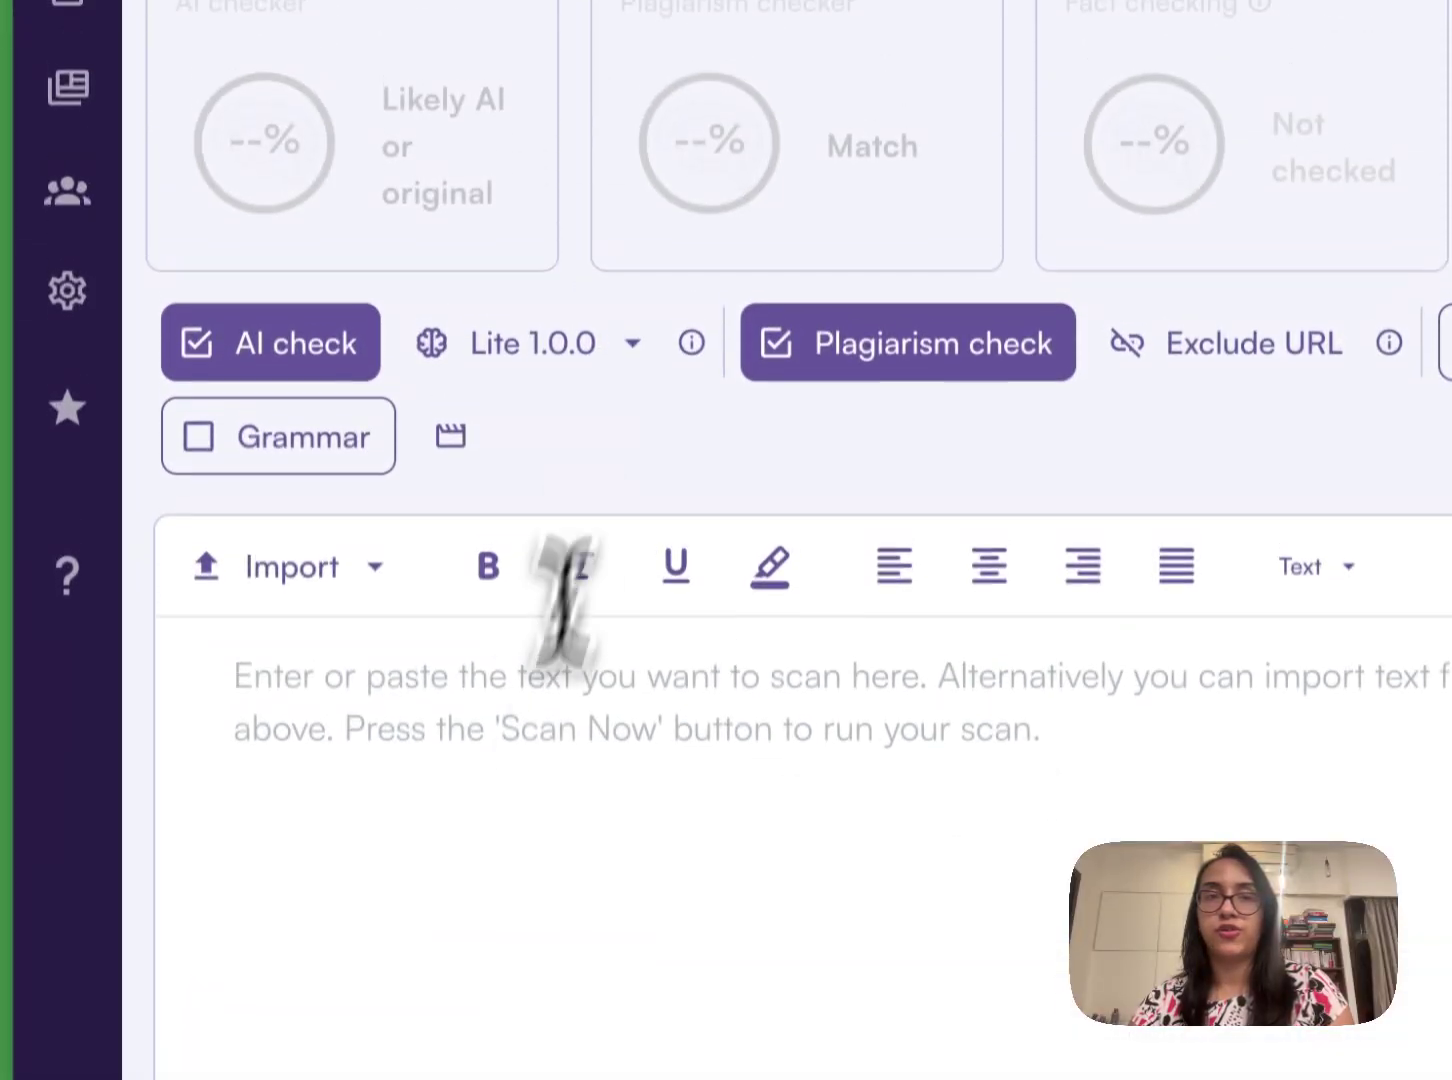
key(ctrl+v)
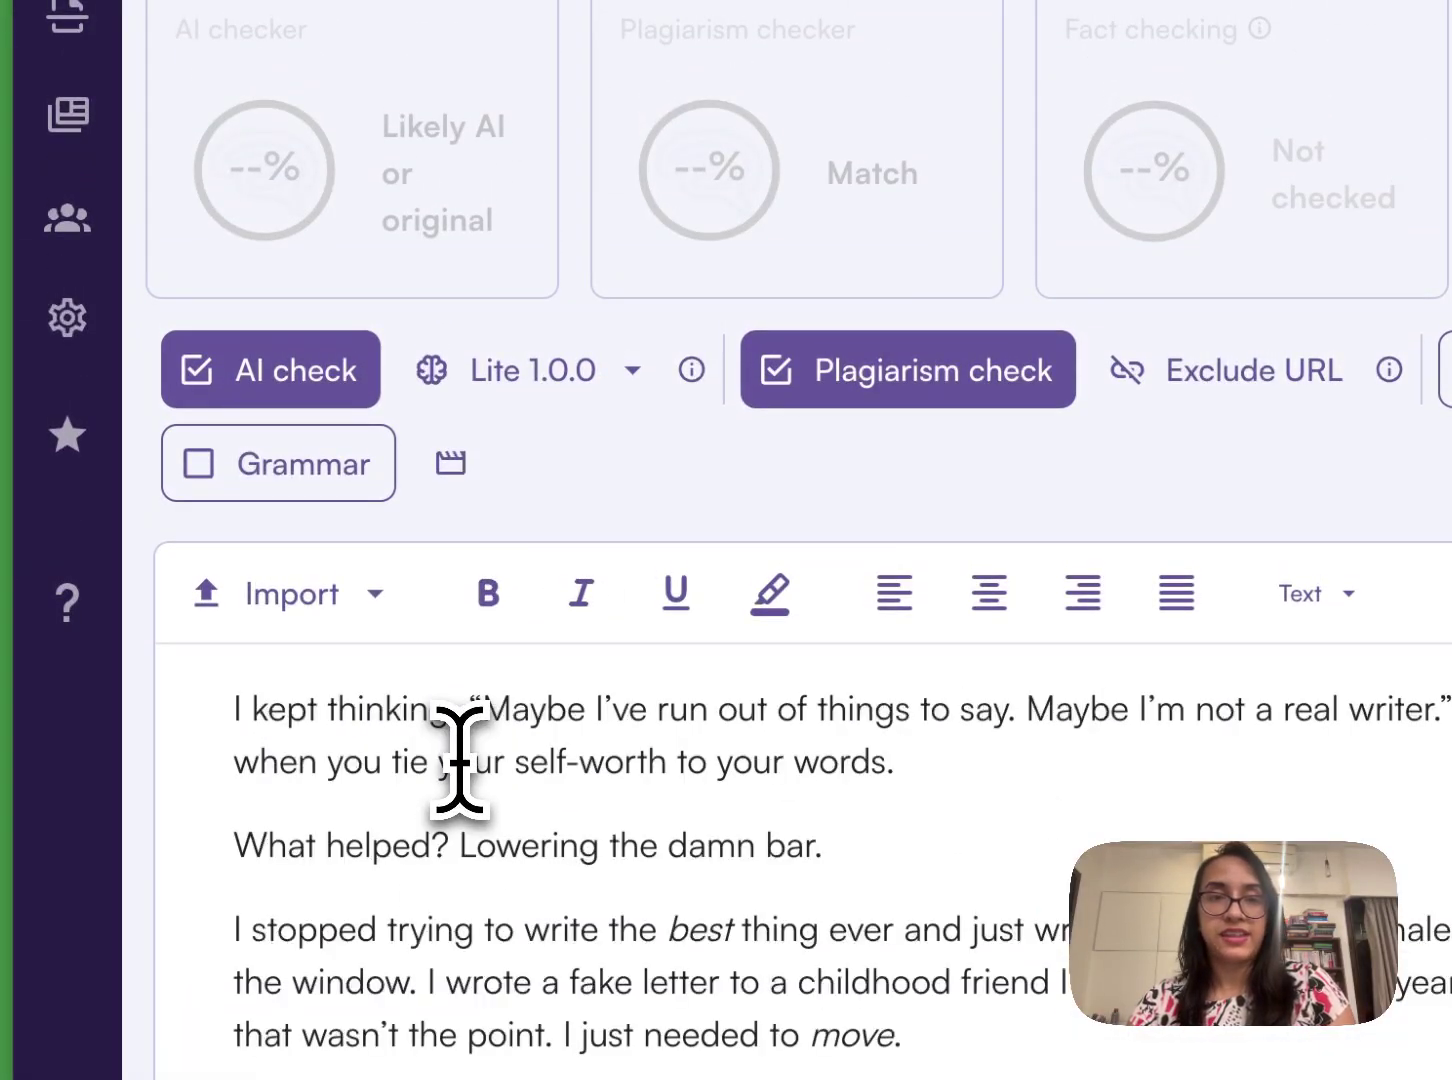
scroll(458, 760, down, 1)
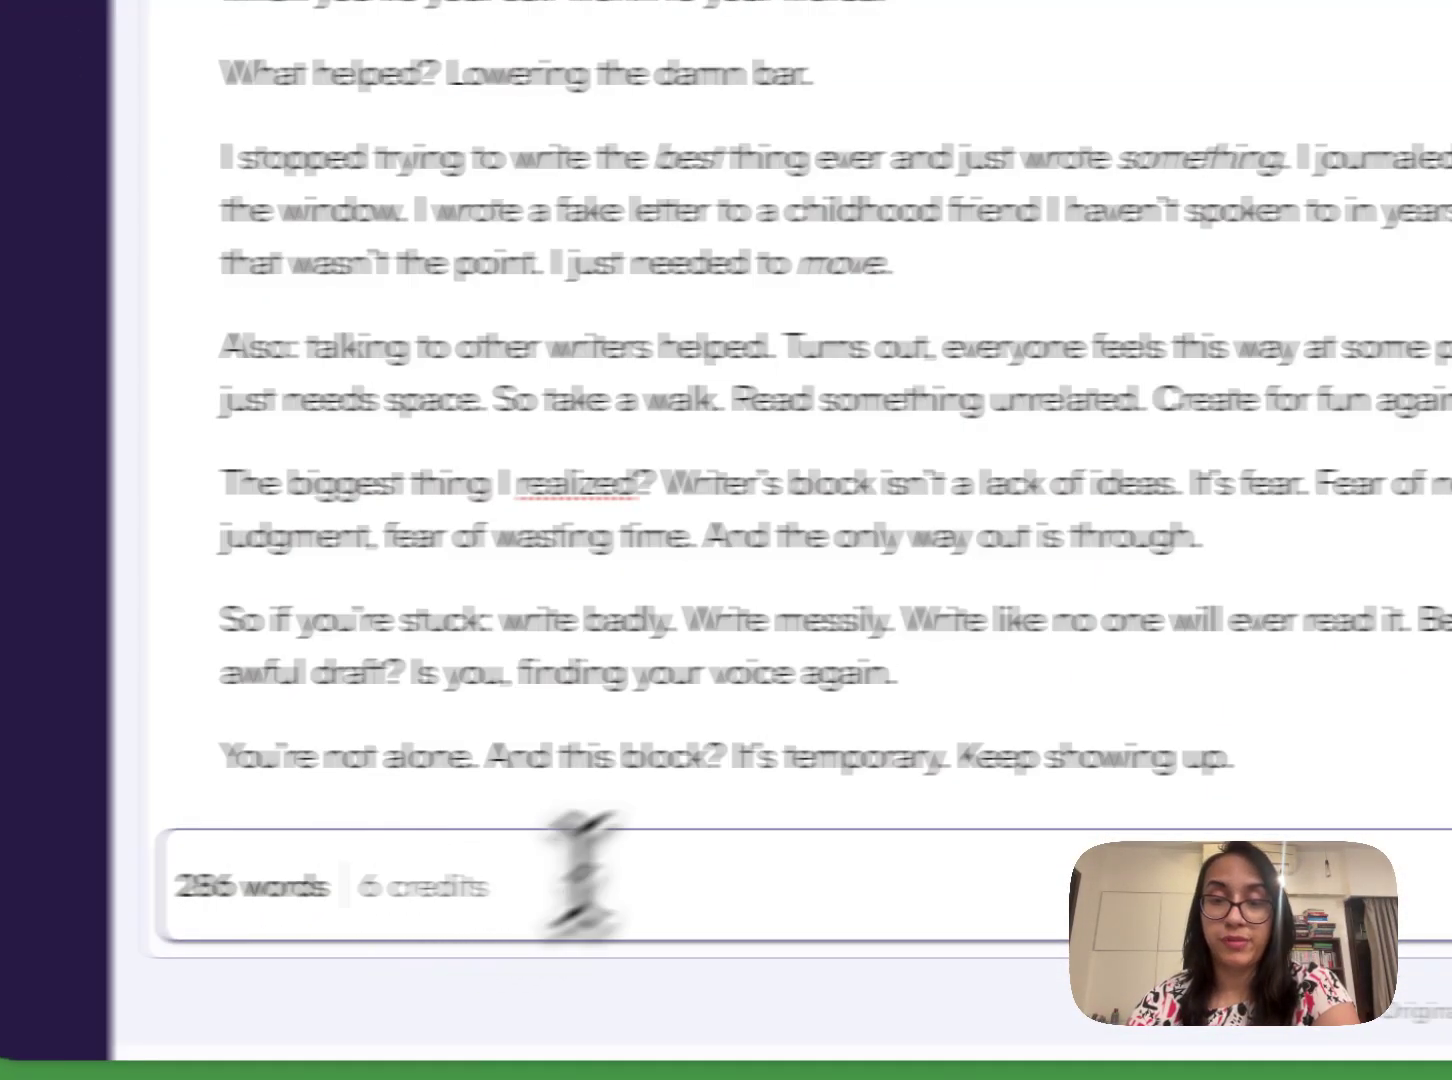
click(788, 868)
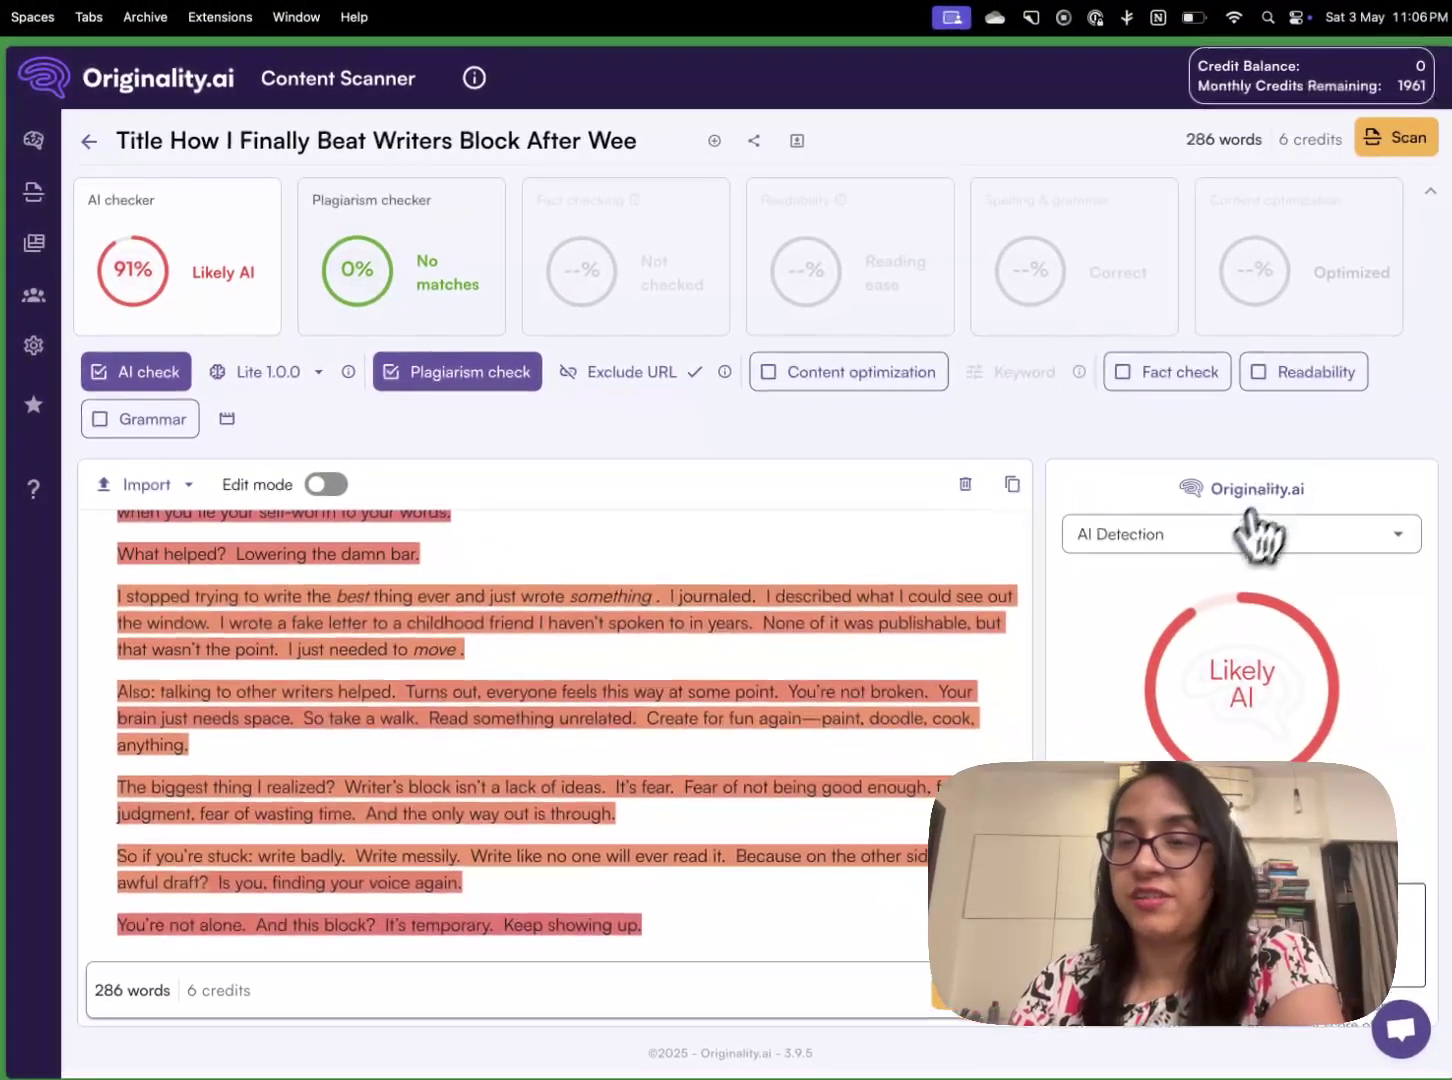
click(1251, 519)
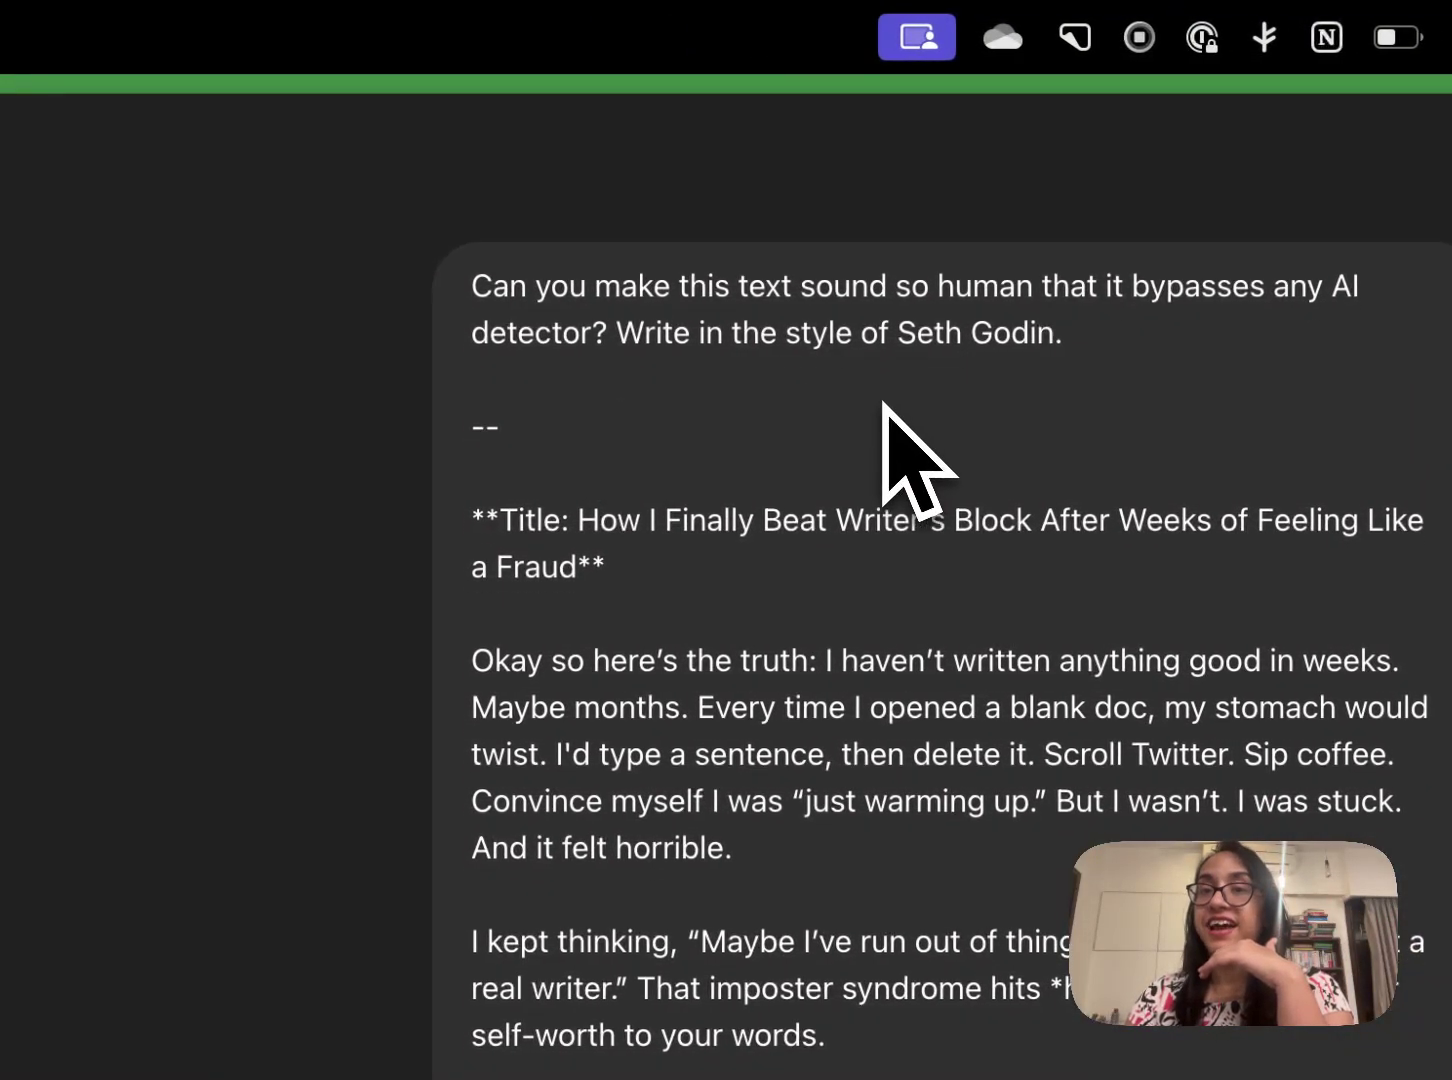
- Scroll the ChatGPT chat down to the rewrite 'The Myth of the Perfect Draft'
scroll(882, 412, down, 10)
scroll(884, 406, down, 15)
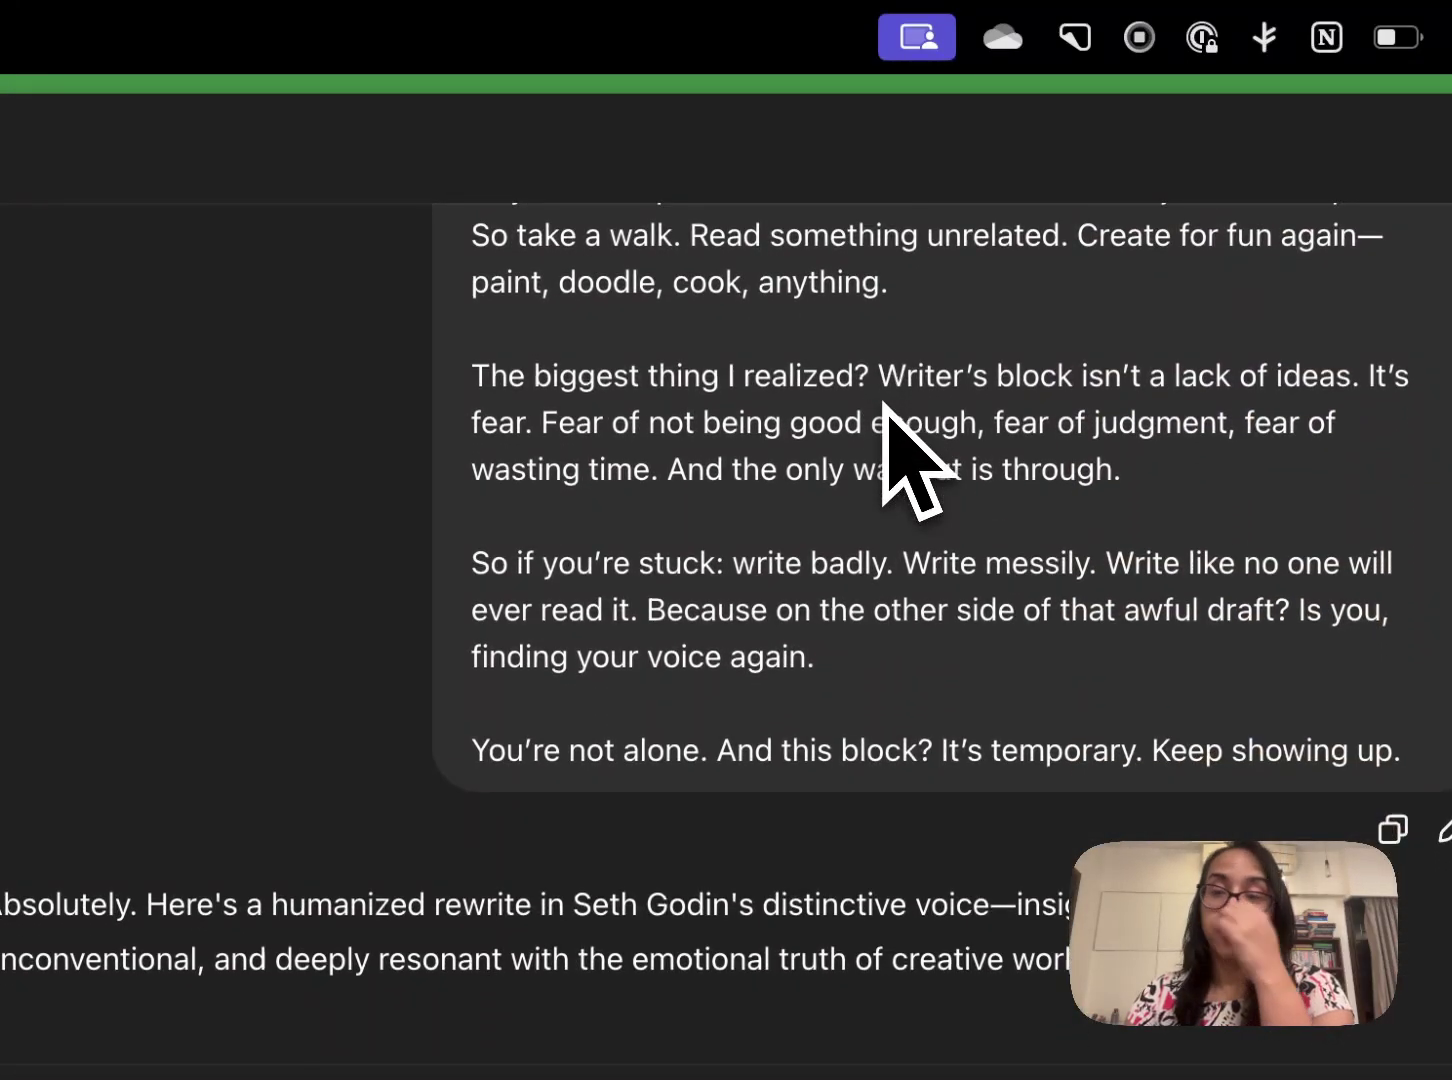
scroll(674, 206, up, 3)
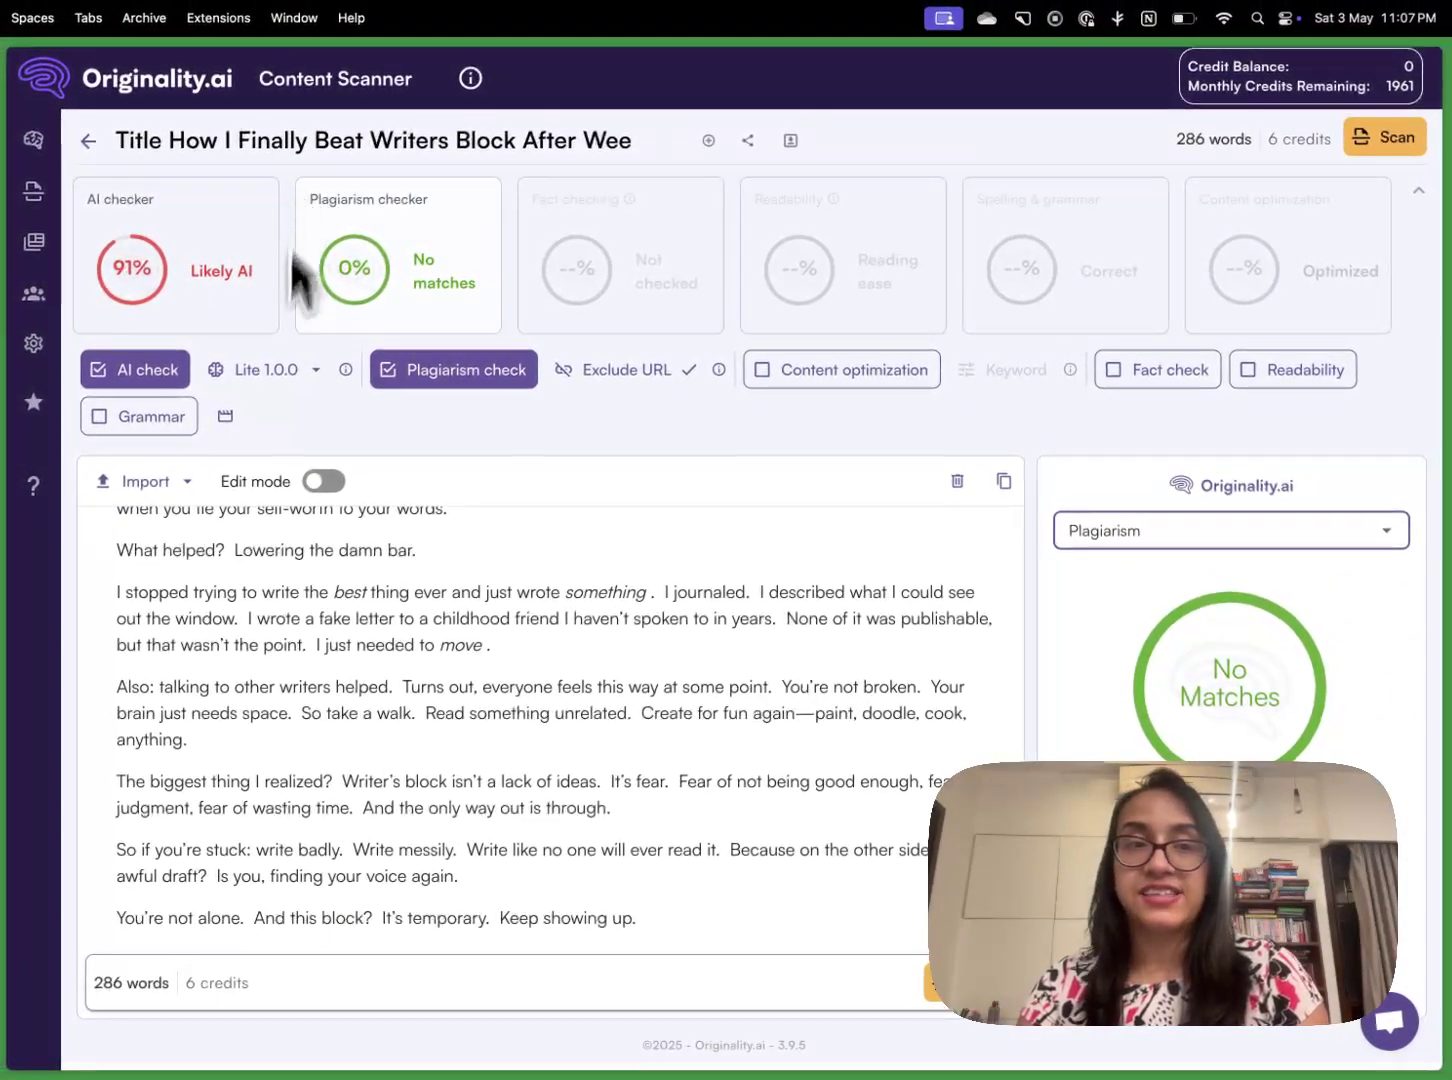
- Paste the Seth Godin-style rewrite into a new content scan and run the AI scan
mouse_move(104, 314)
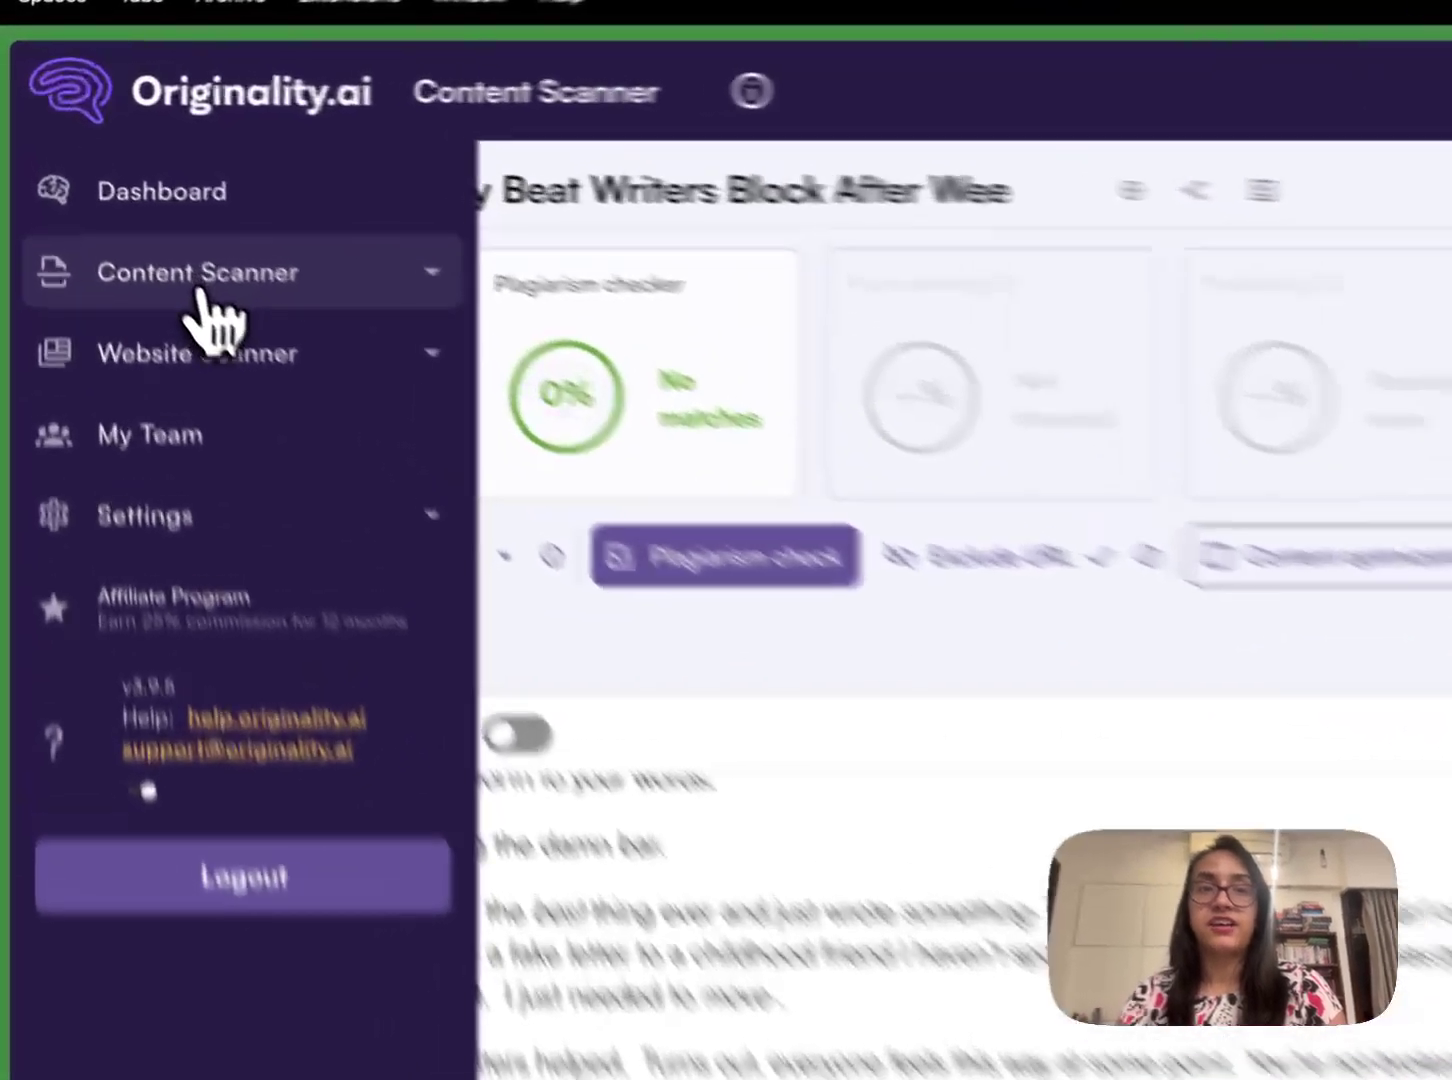
click(130, 195)
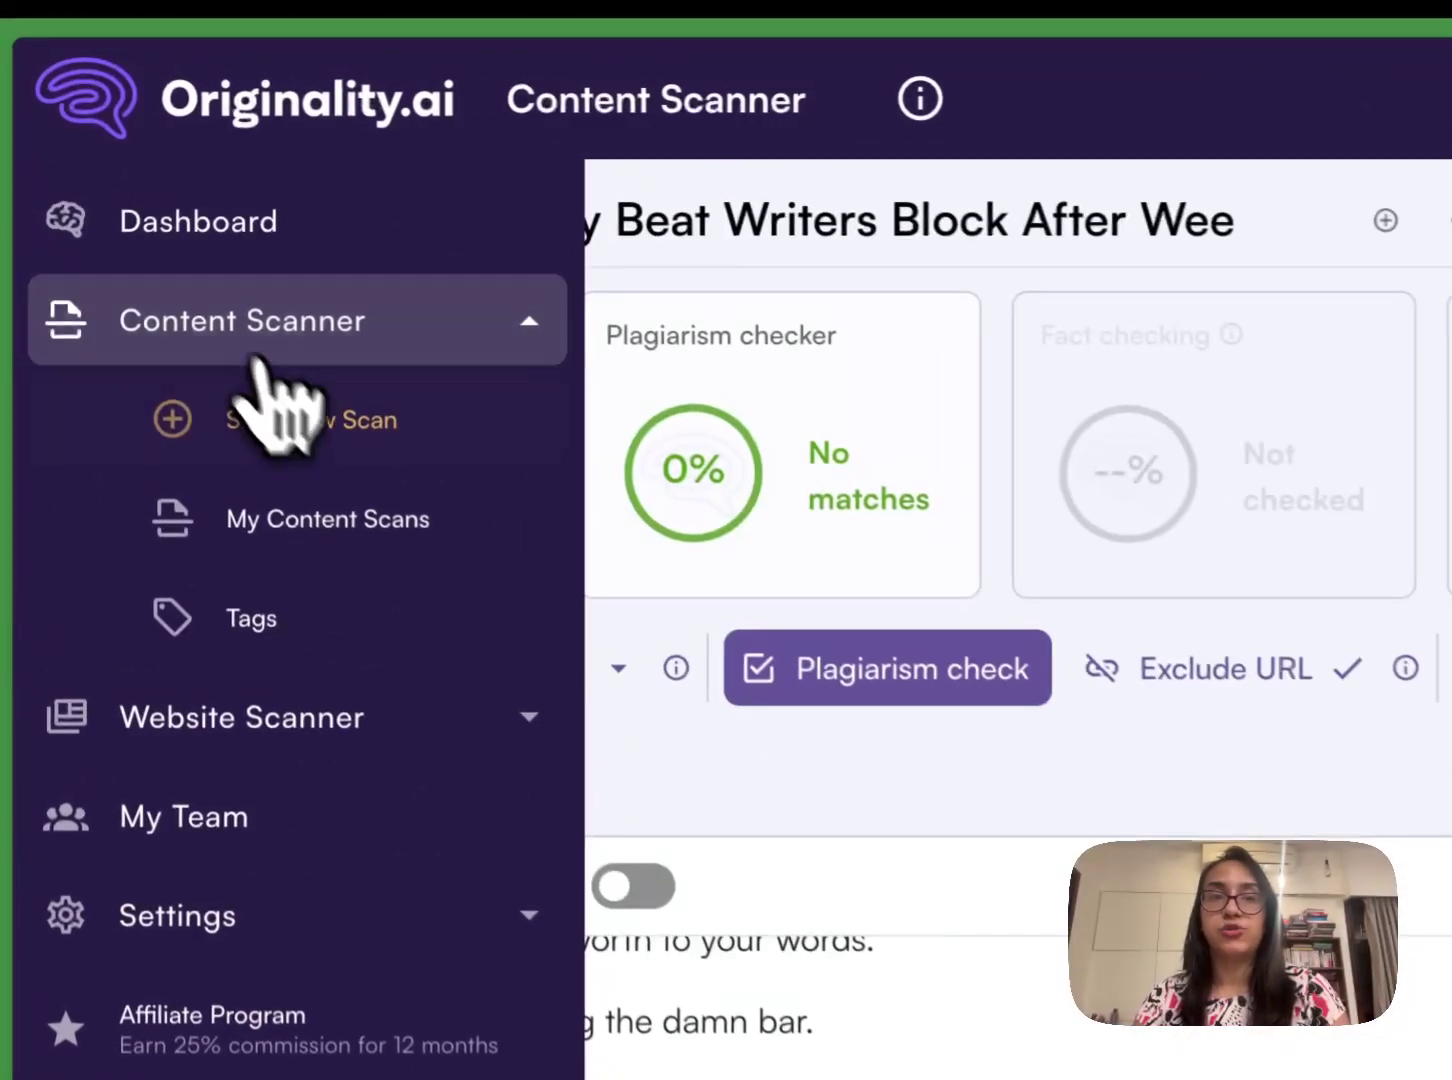
click(160, 245)
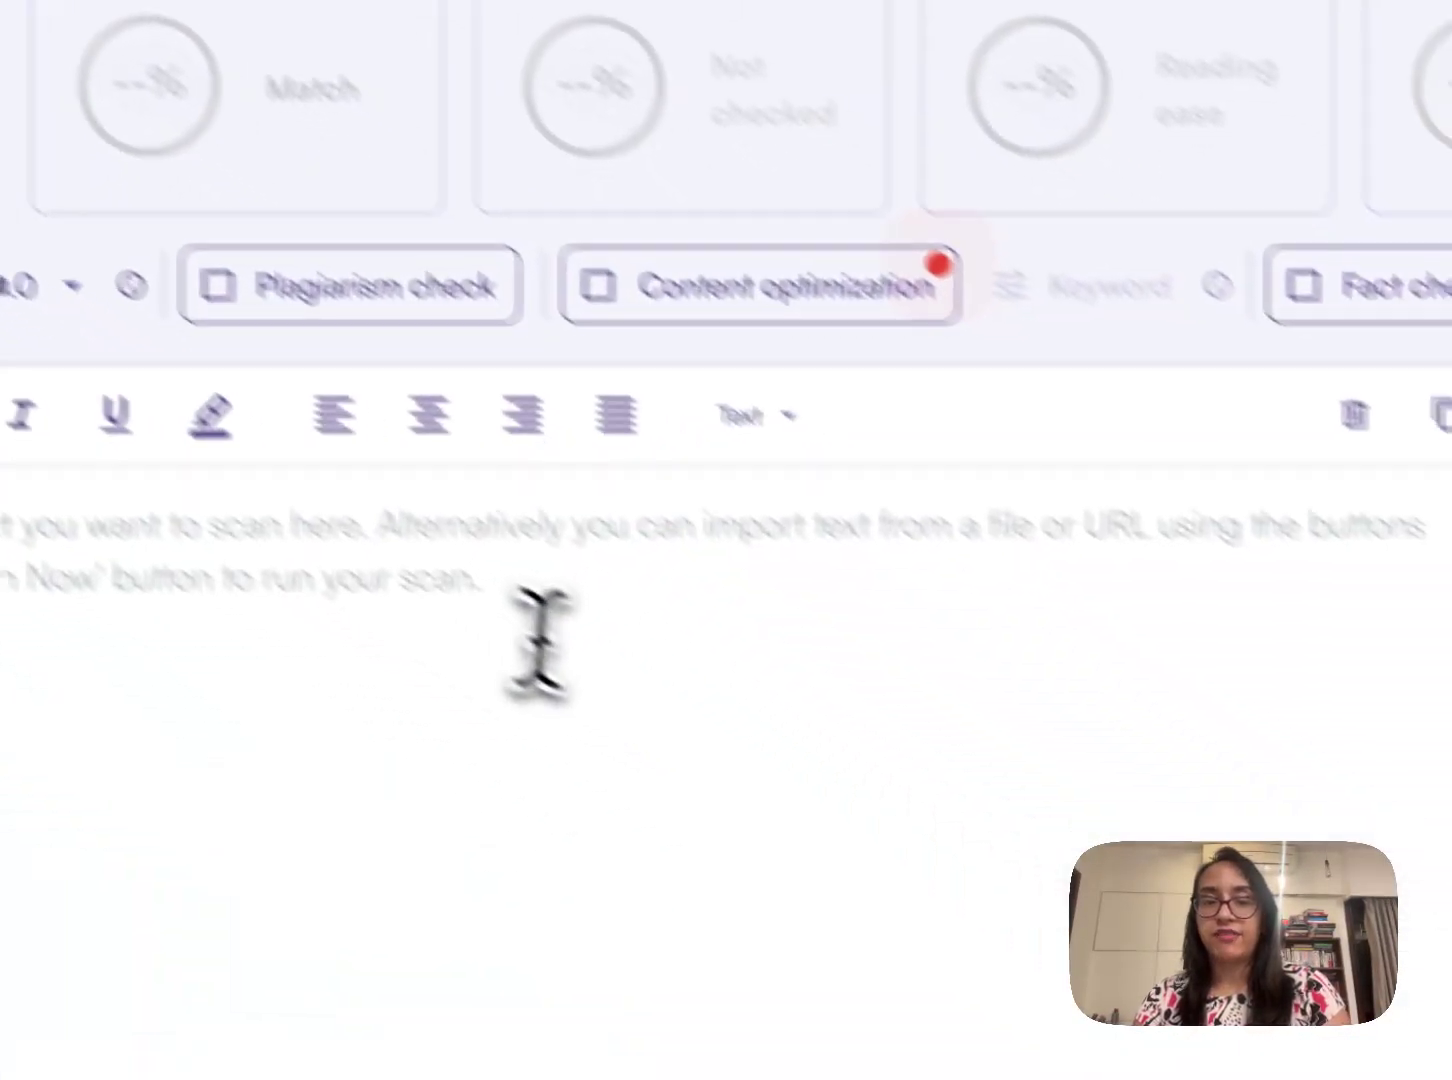
key(ctrl+v)
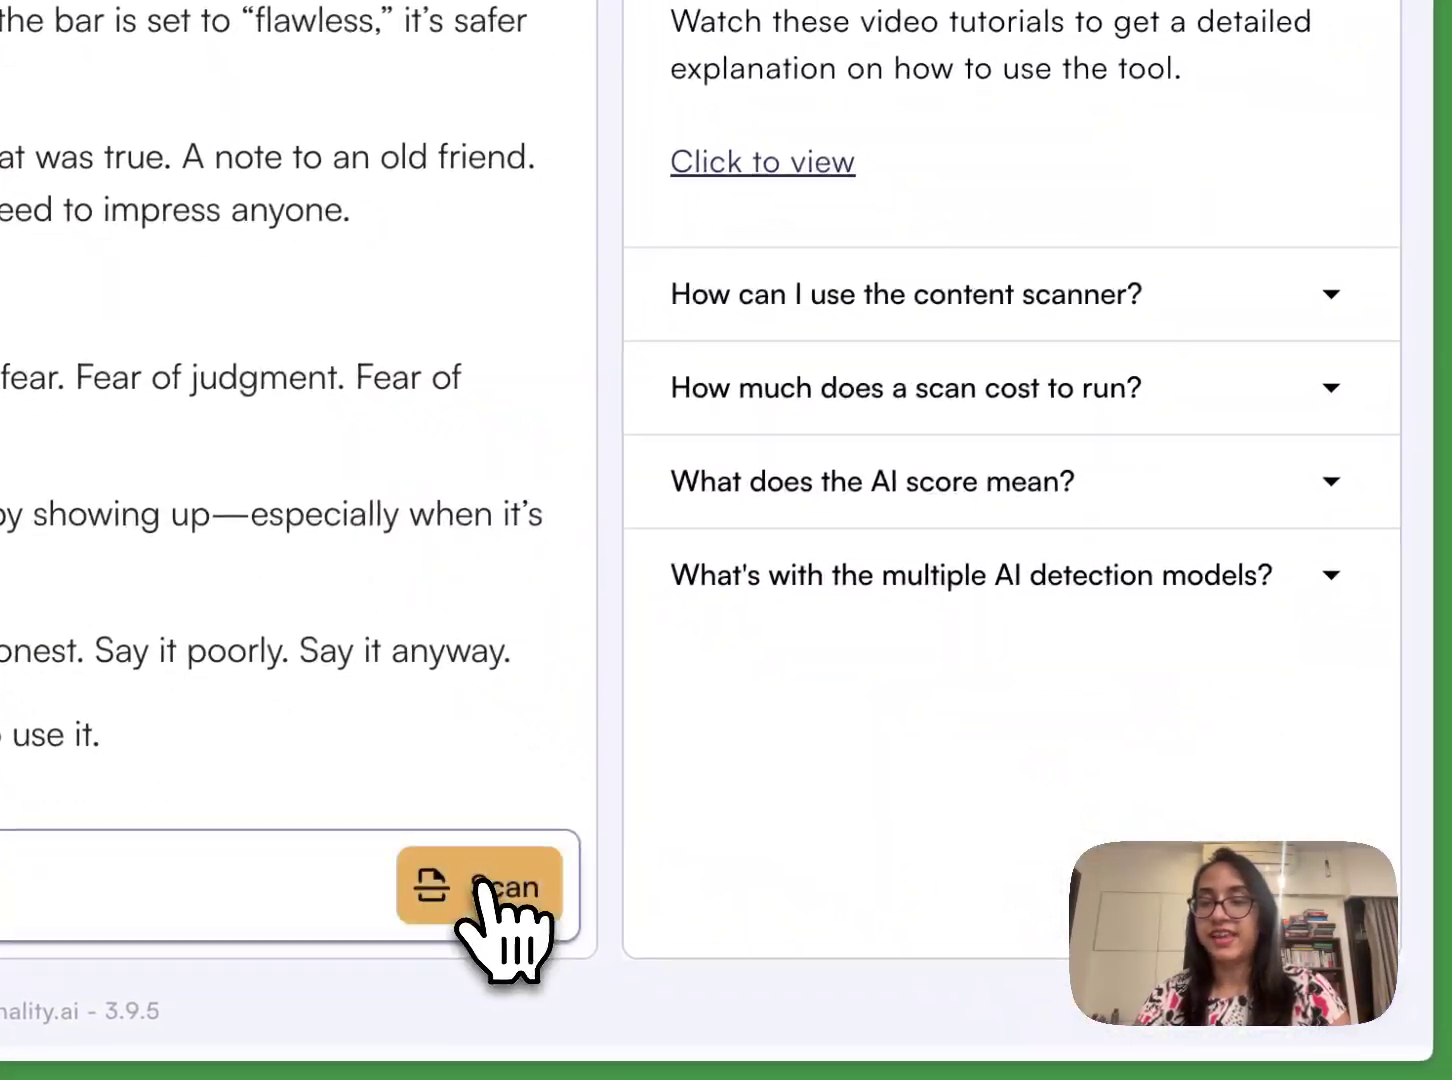
click(482, 885)
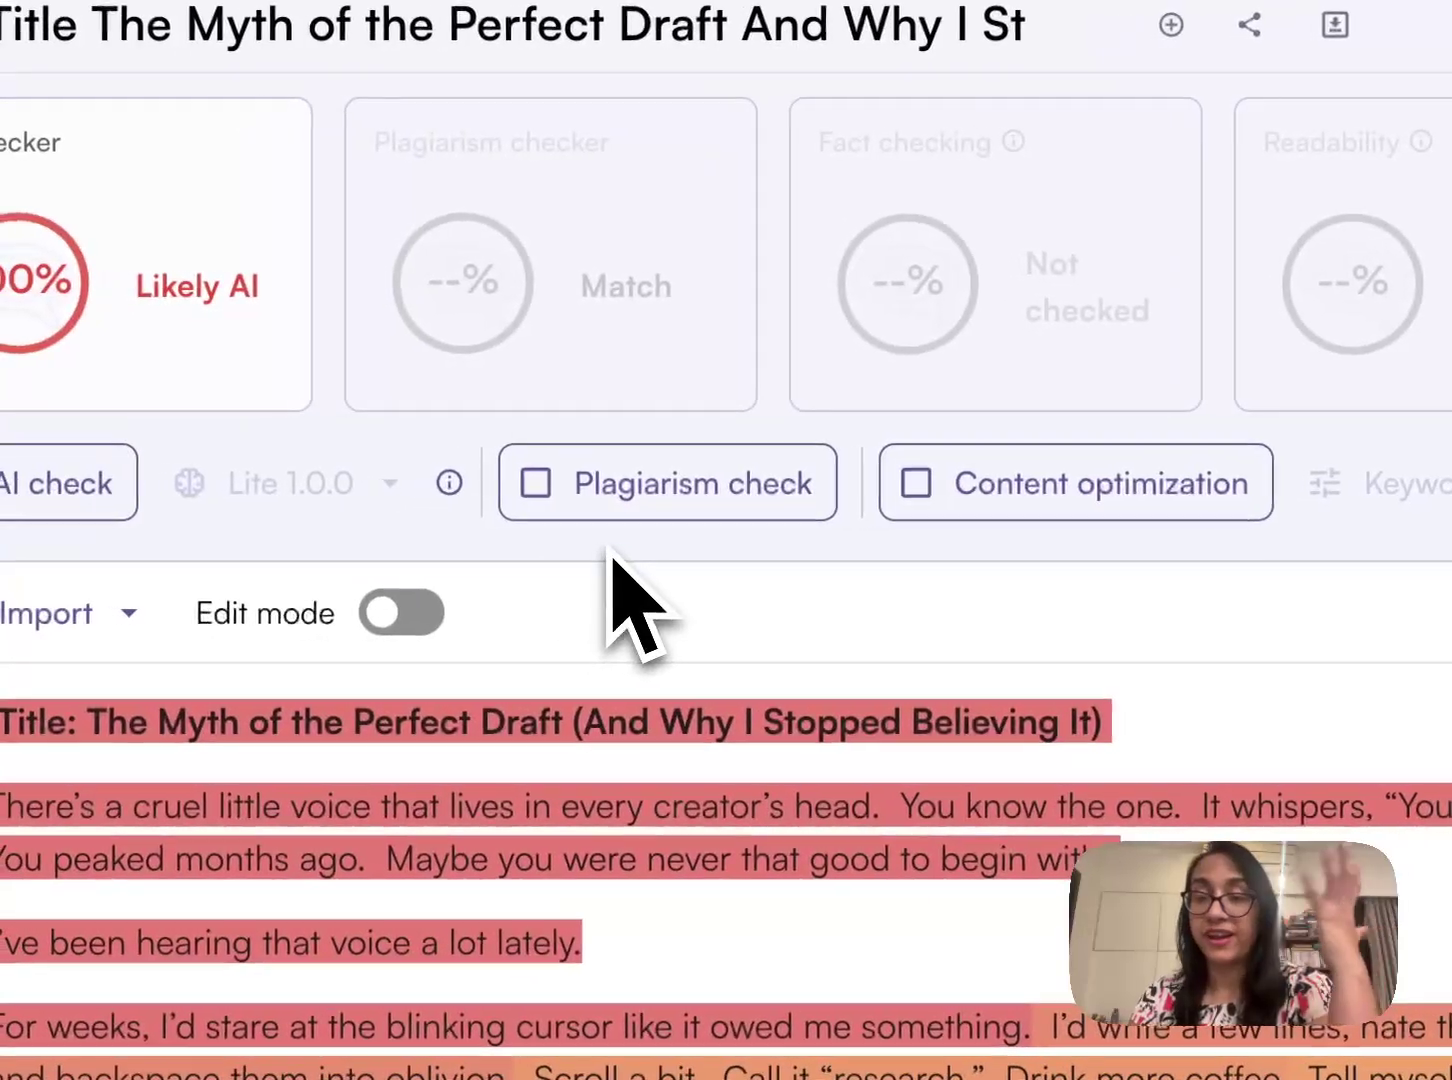
- Enable the plagiarism check and content optimization with the keyword 'writers block'
click(555, 500)
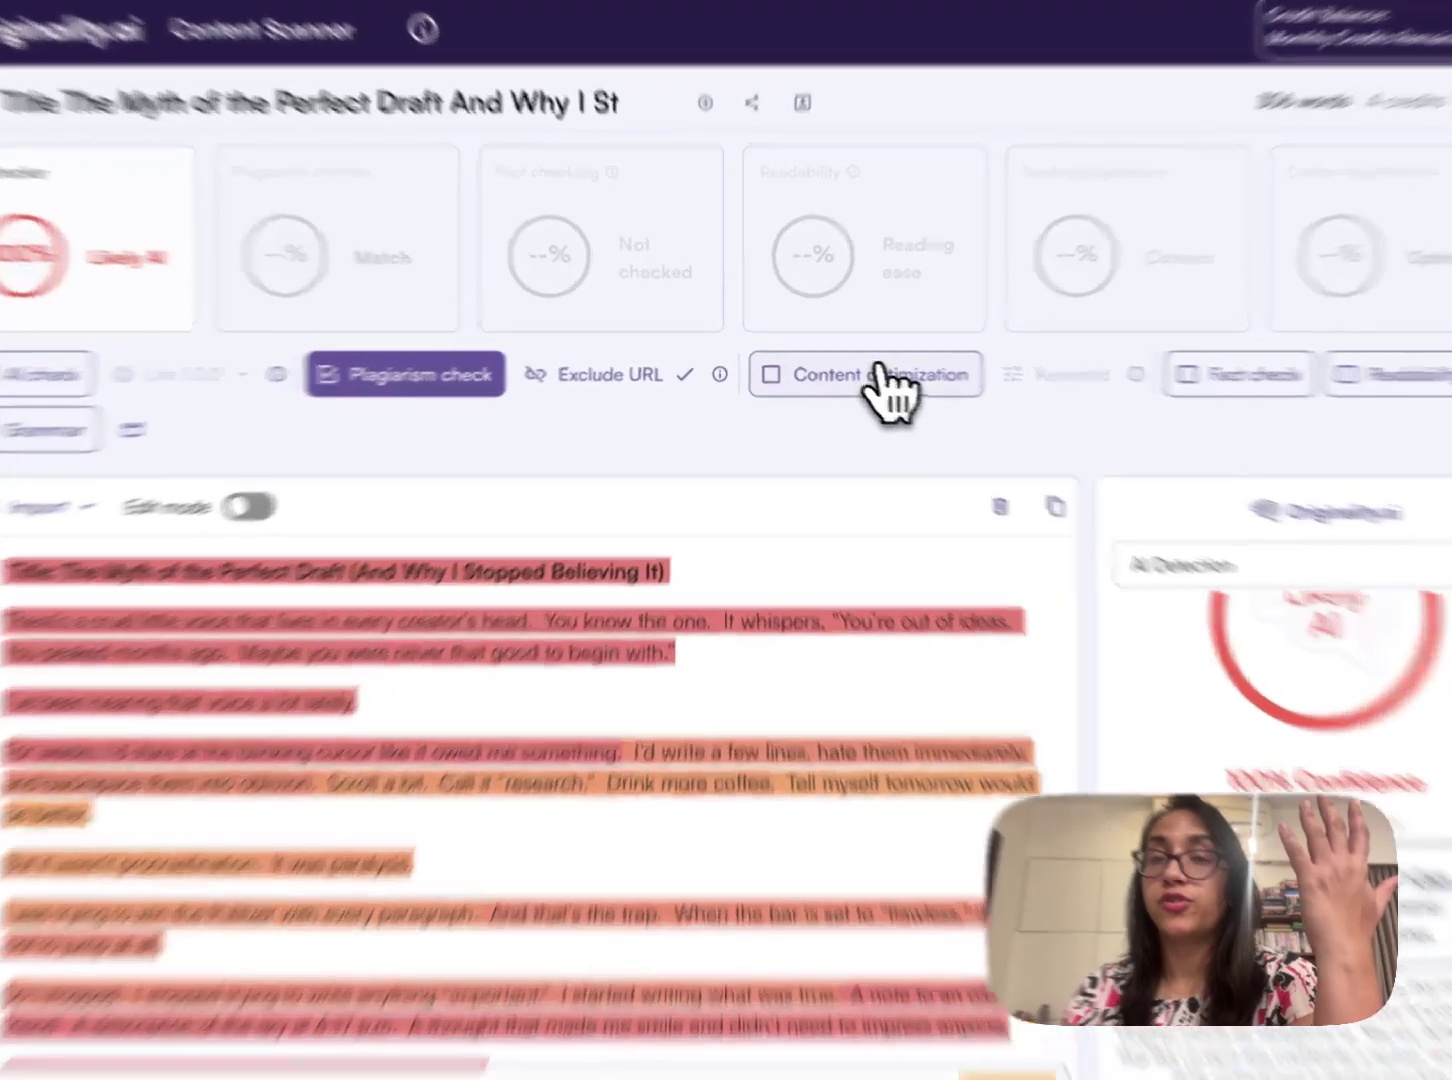
click(866, 372)
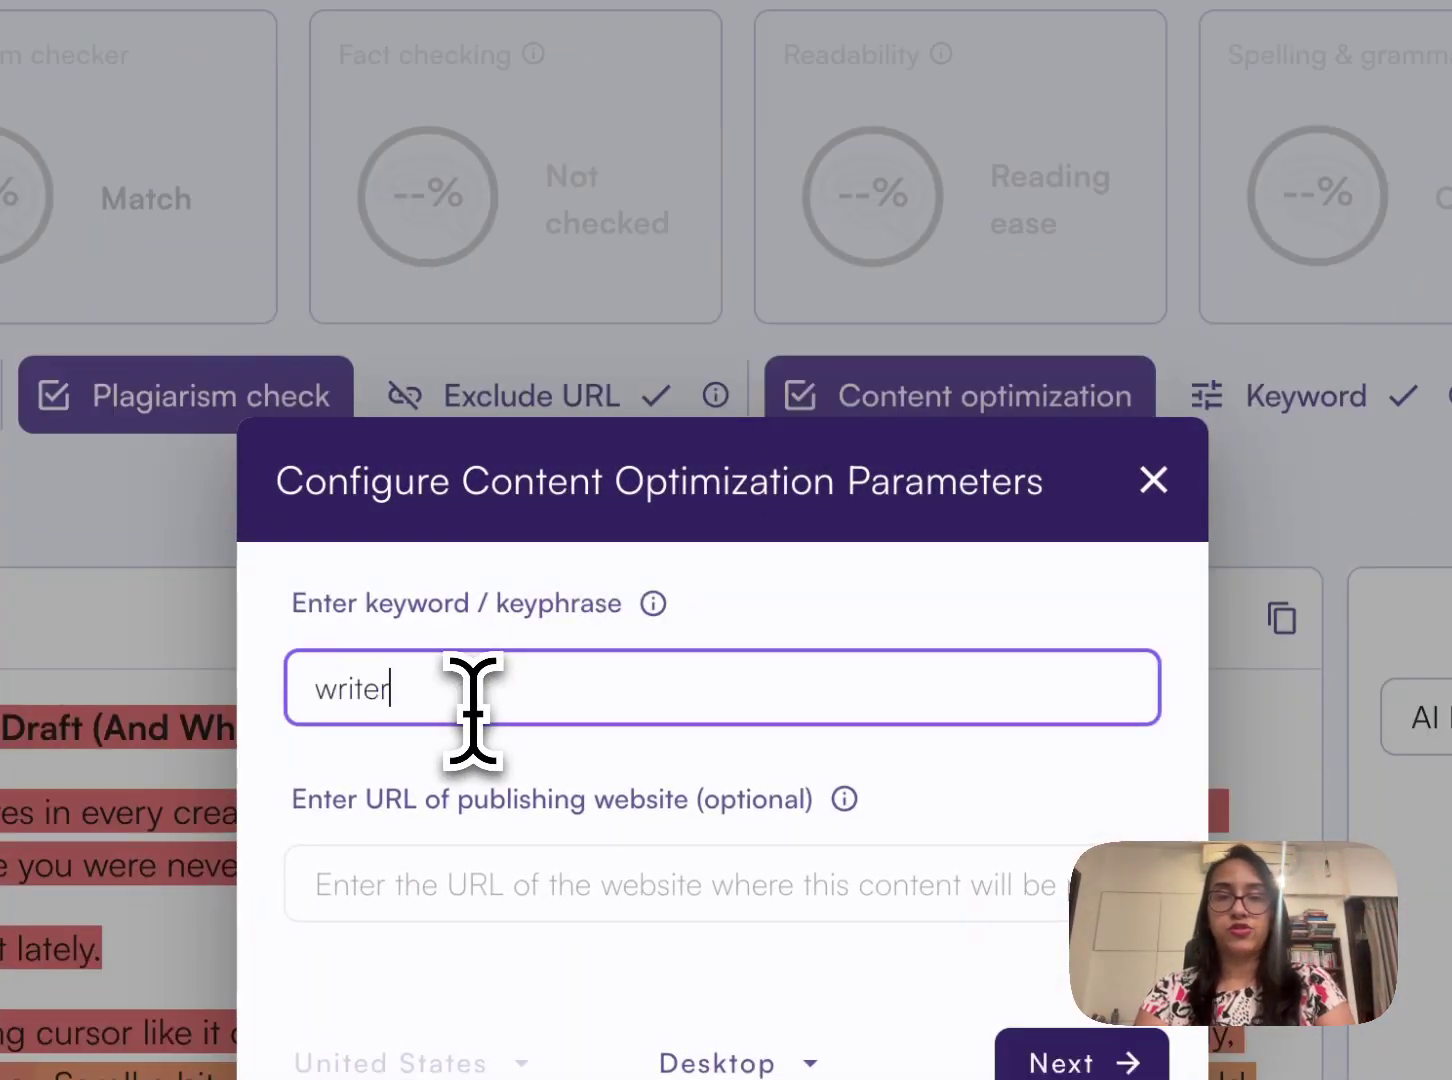
text(writer s)
text(bloc)
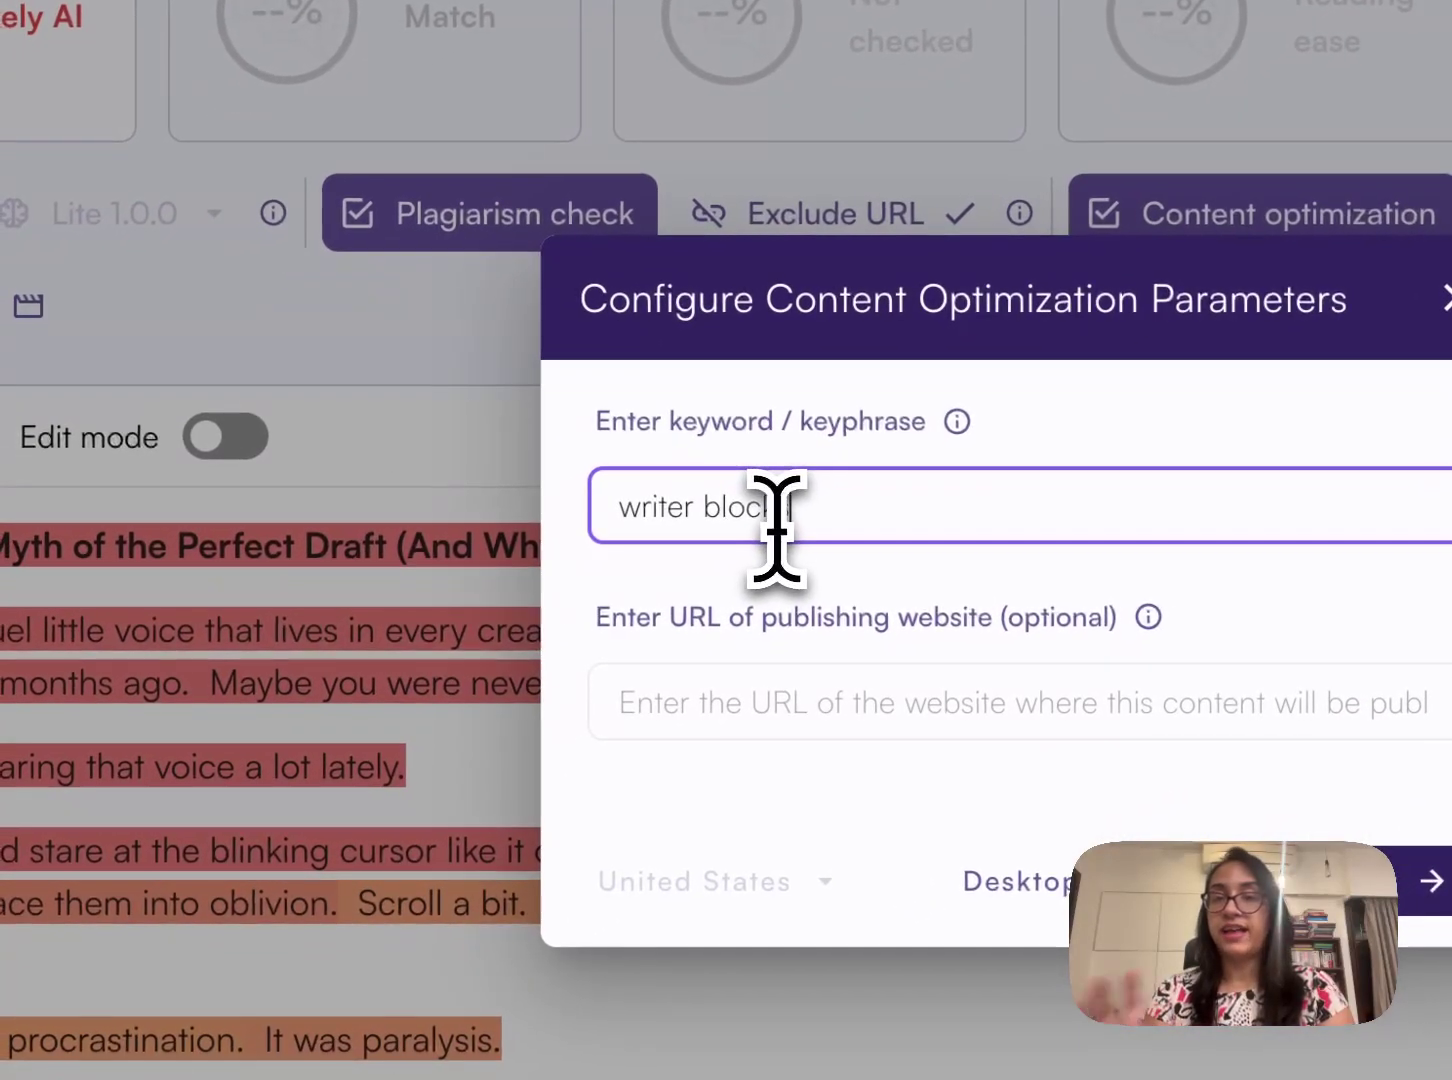
text(k)
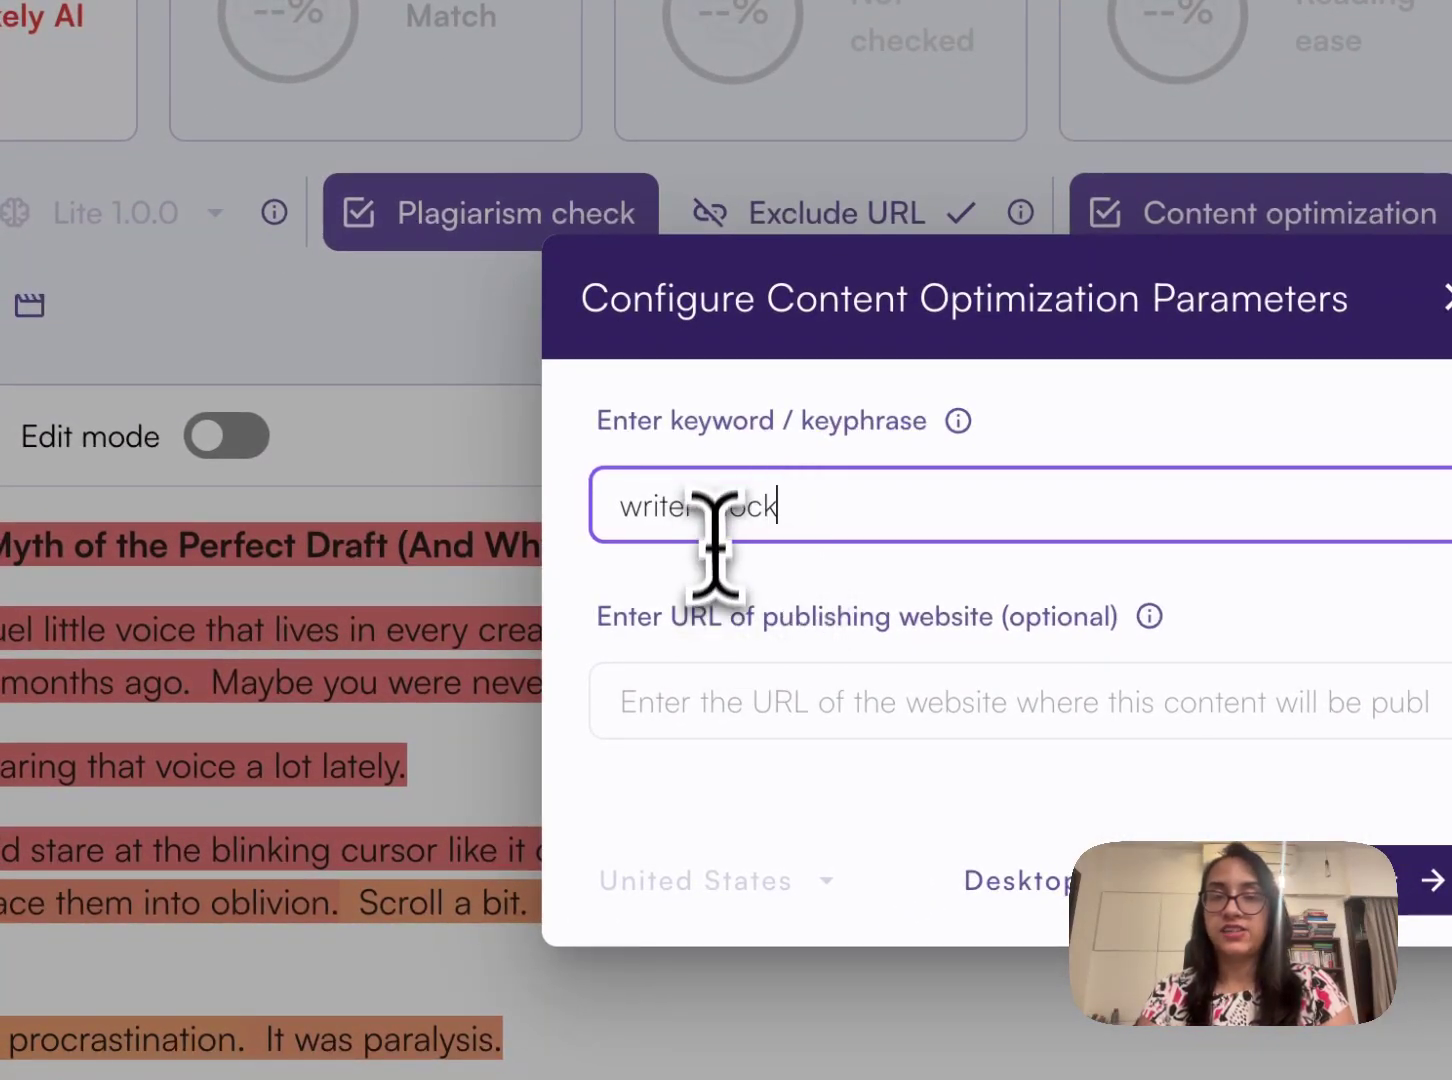
click(704, 506)
text(s)
key(End)
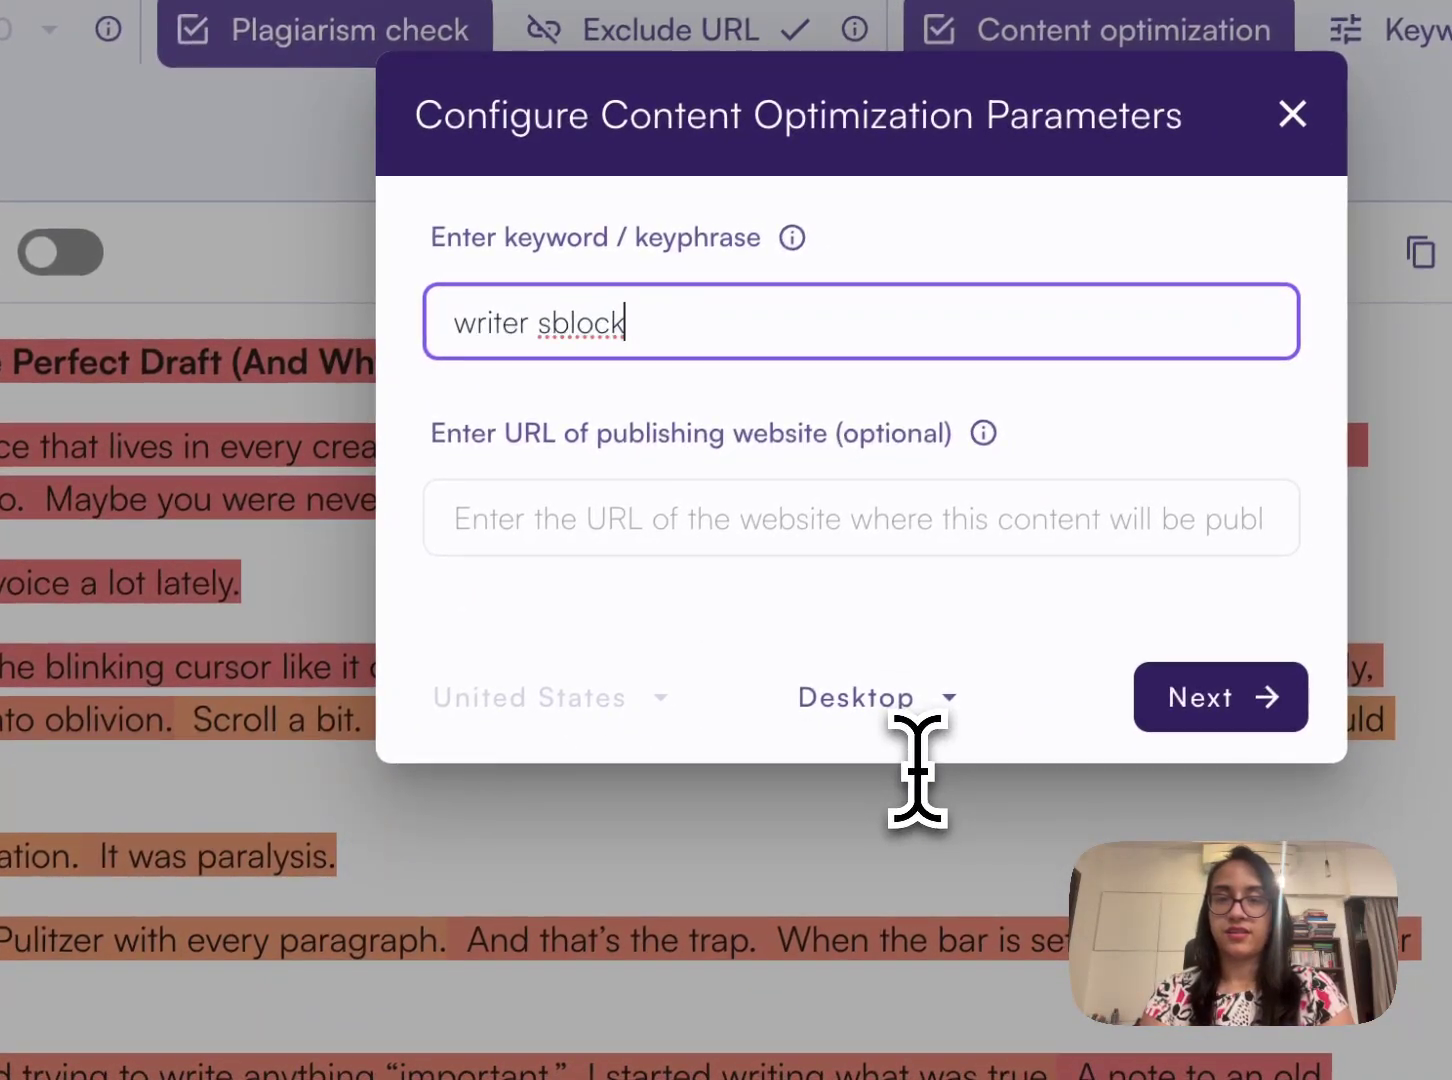
key(BackSpace)
key(BackSpace)
key(BackSpace)
key(BackSpace)
text(s )
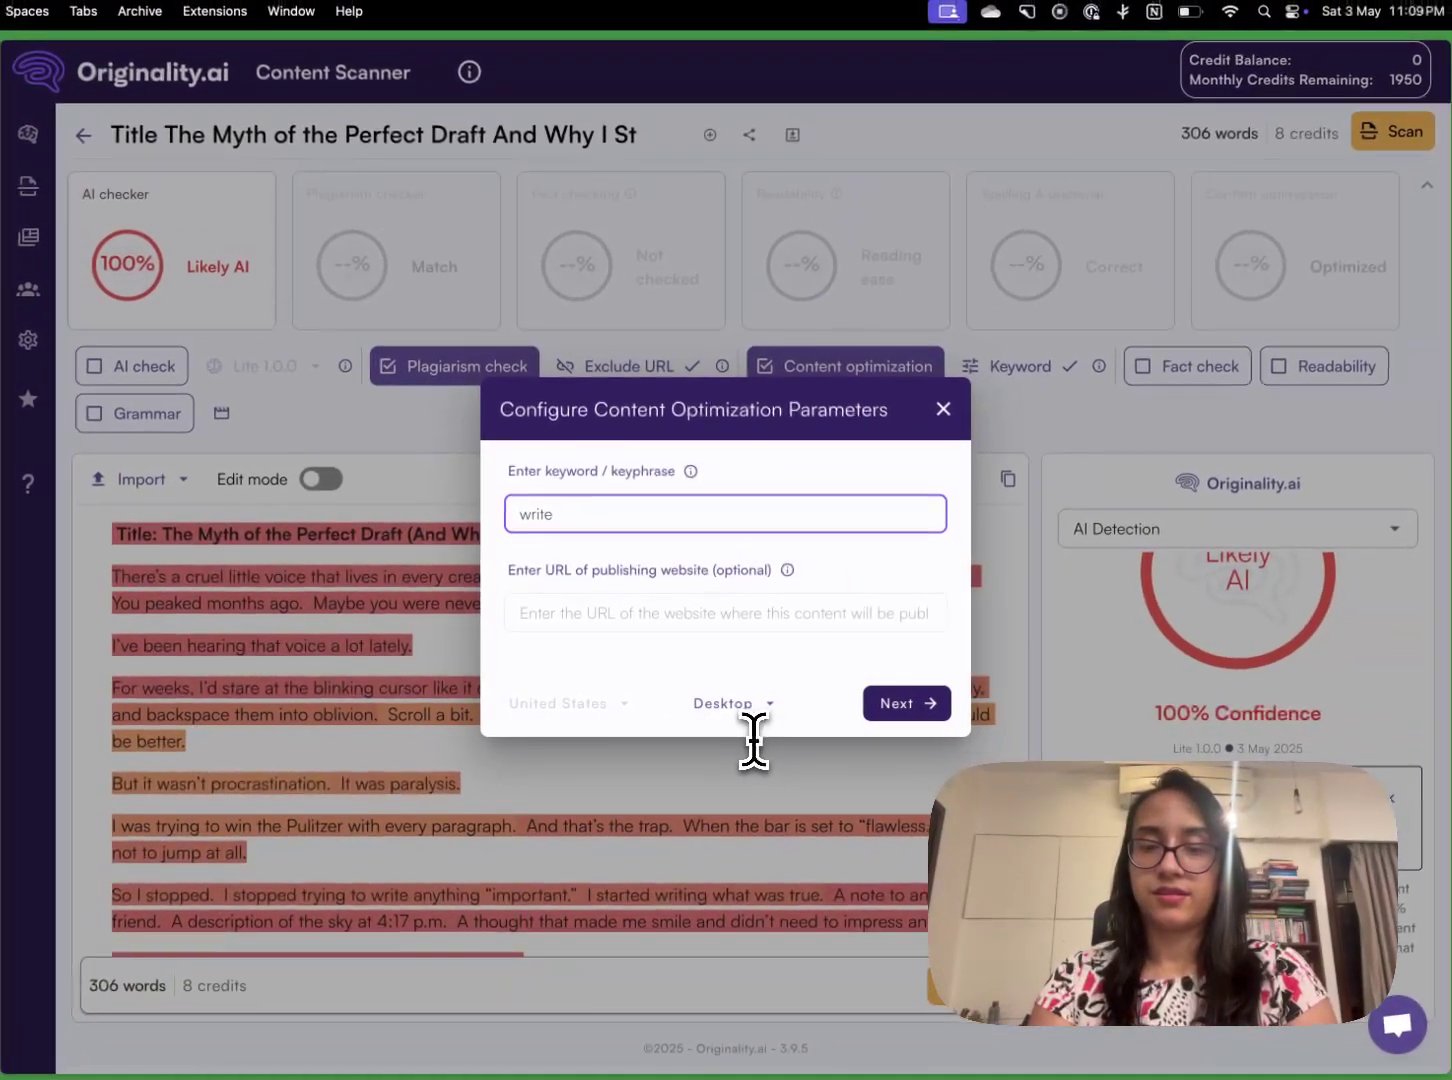
text(blo)
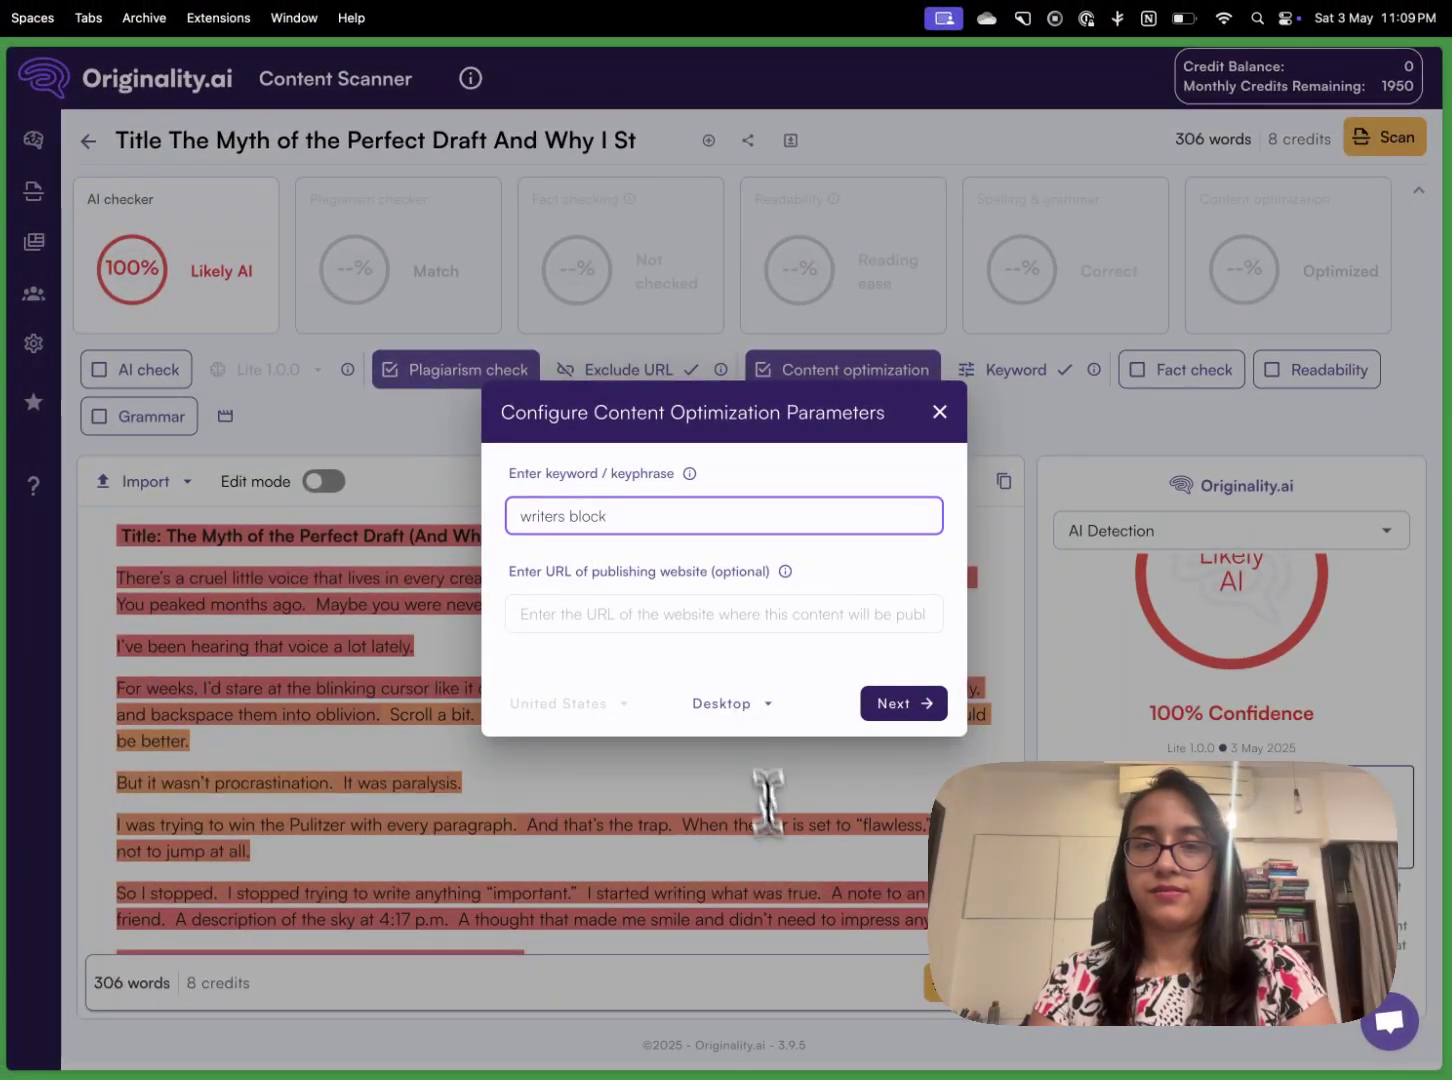
text(ck)
key(Return)
- Run the scan and switch the results panel from Plagiarism to Content Optimization
click(965, 982)
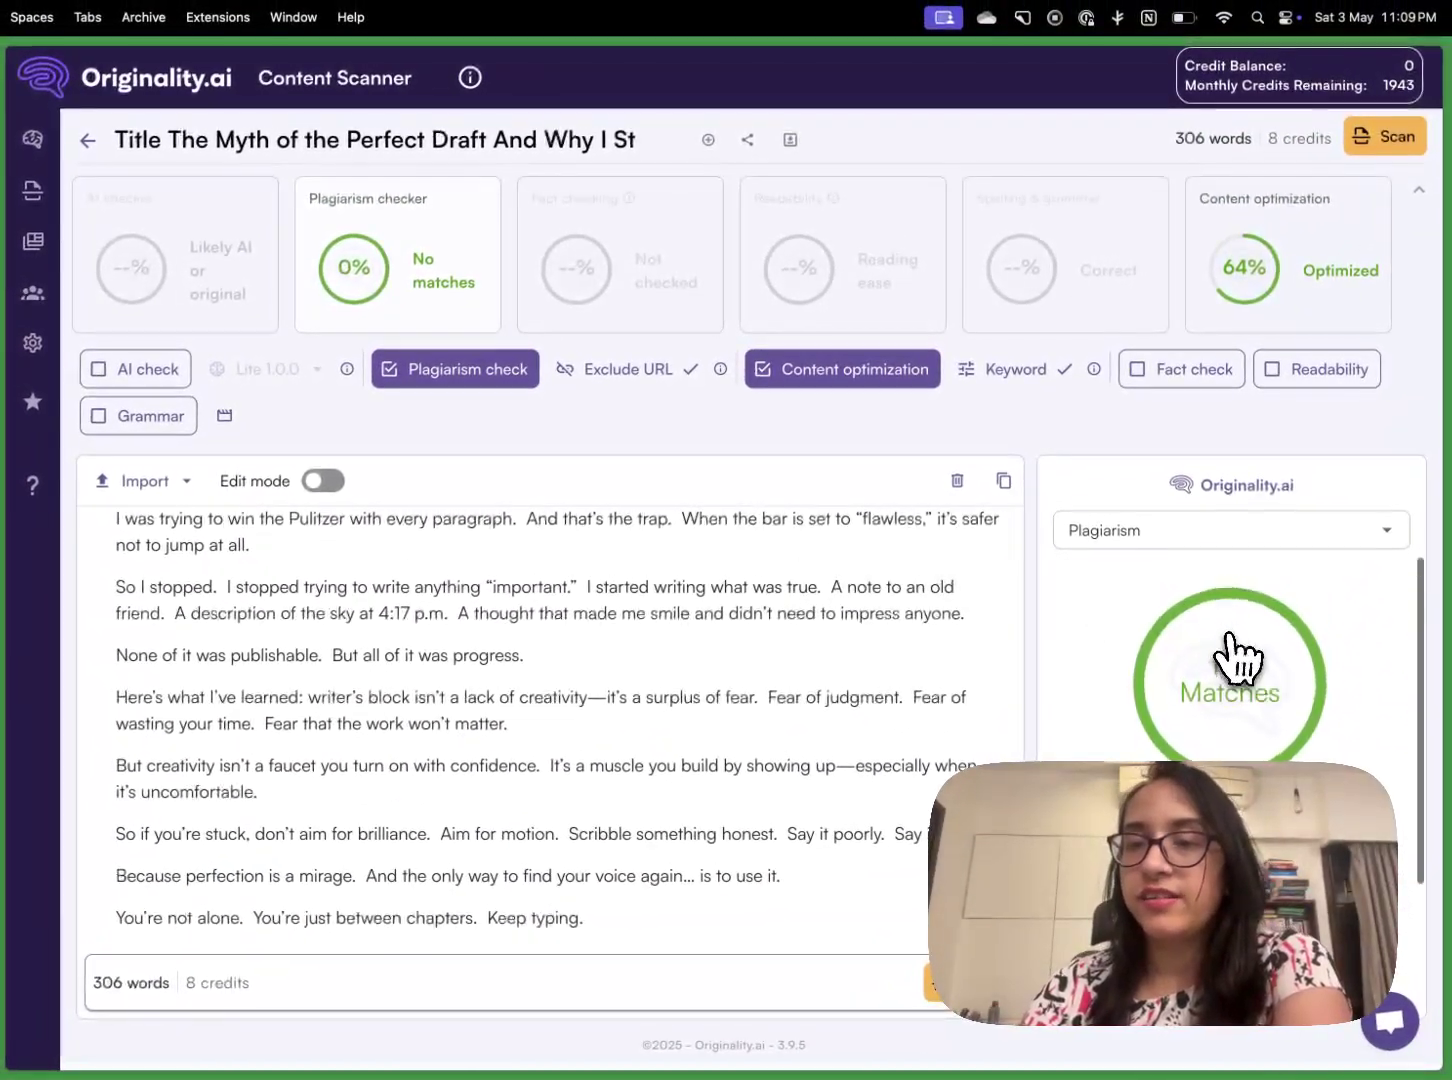
scroll(1241, 664, down, 3)
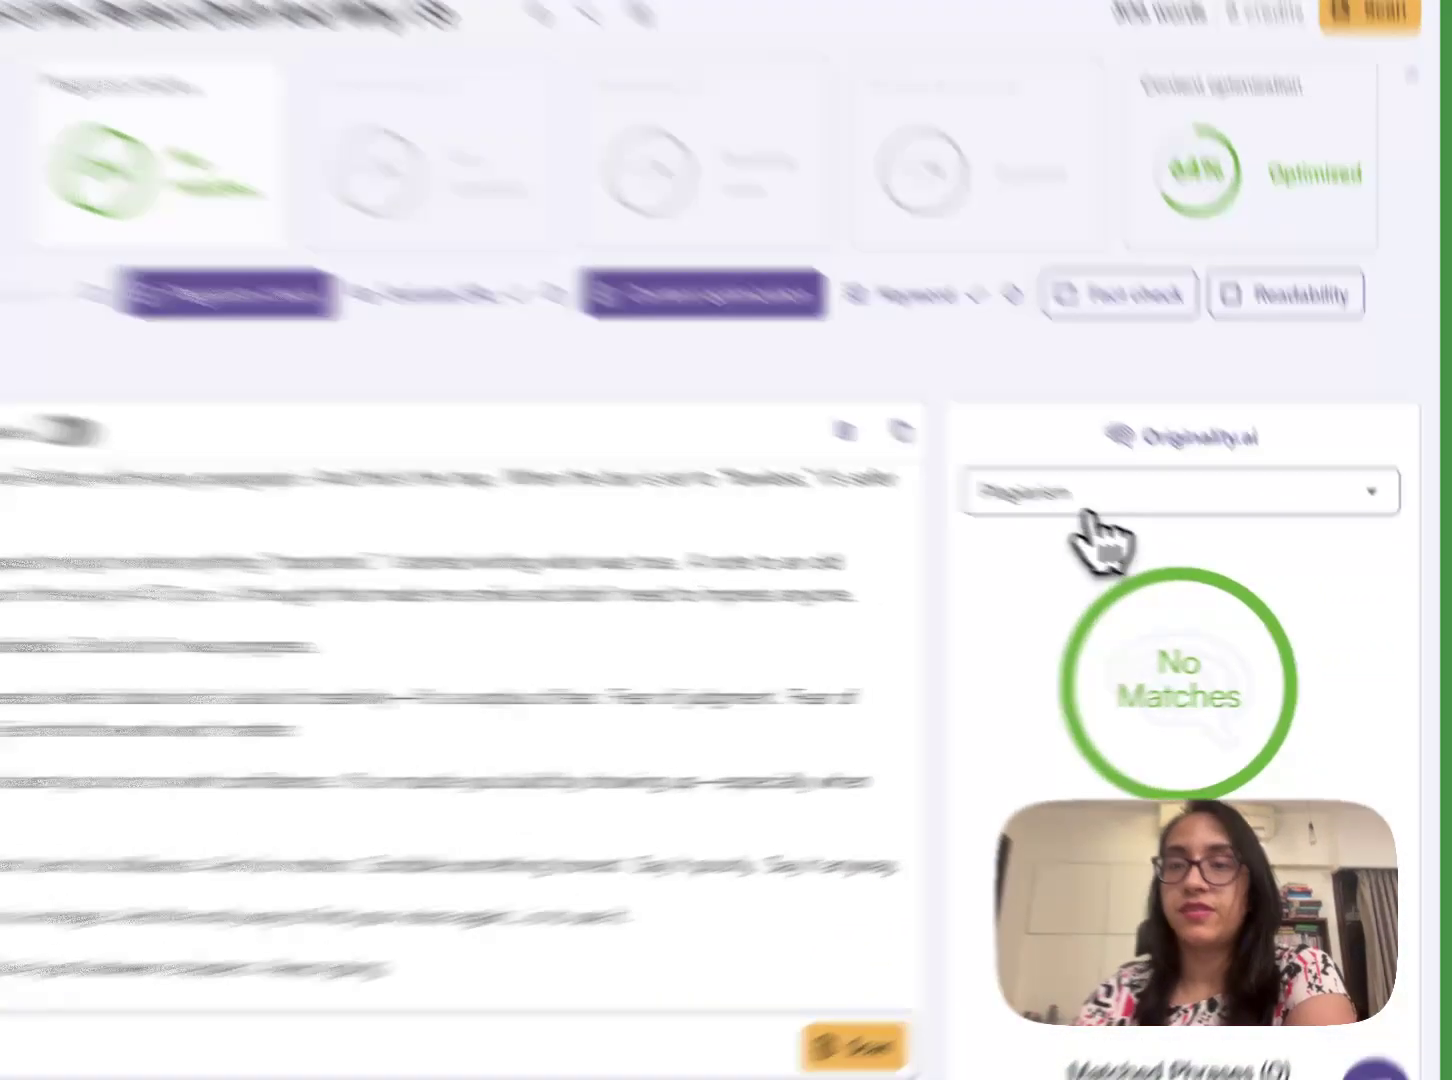
click(1150, 535)
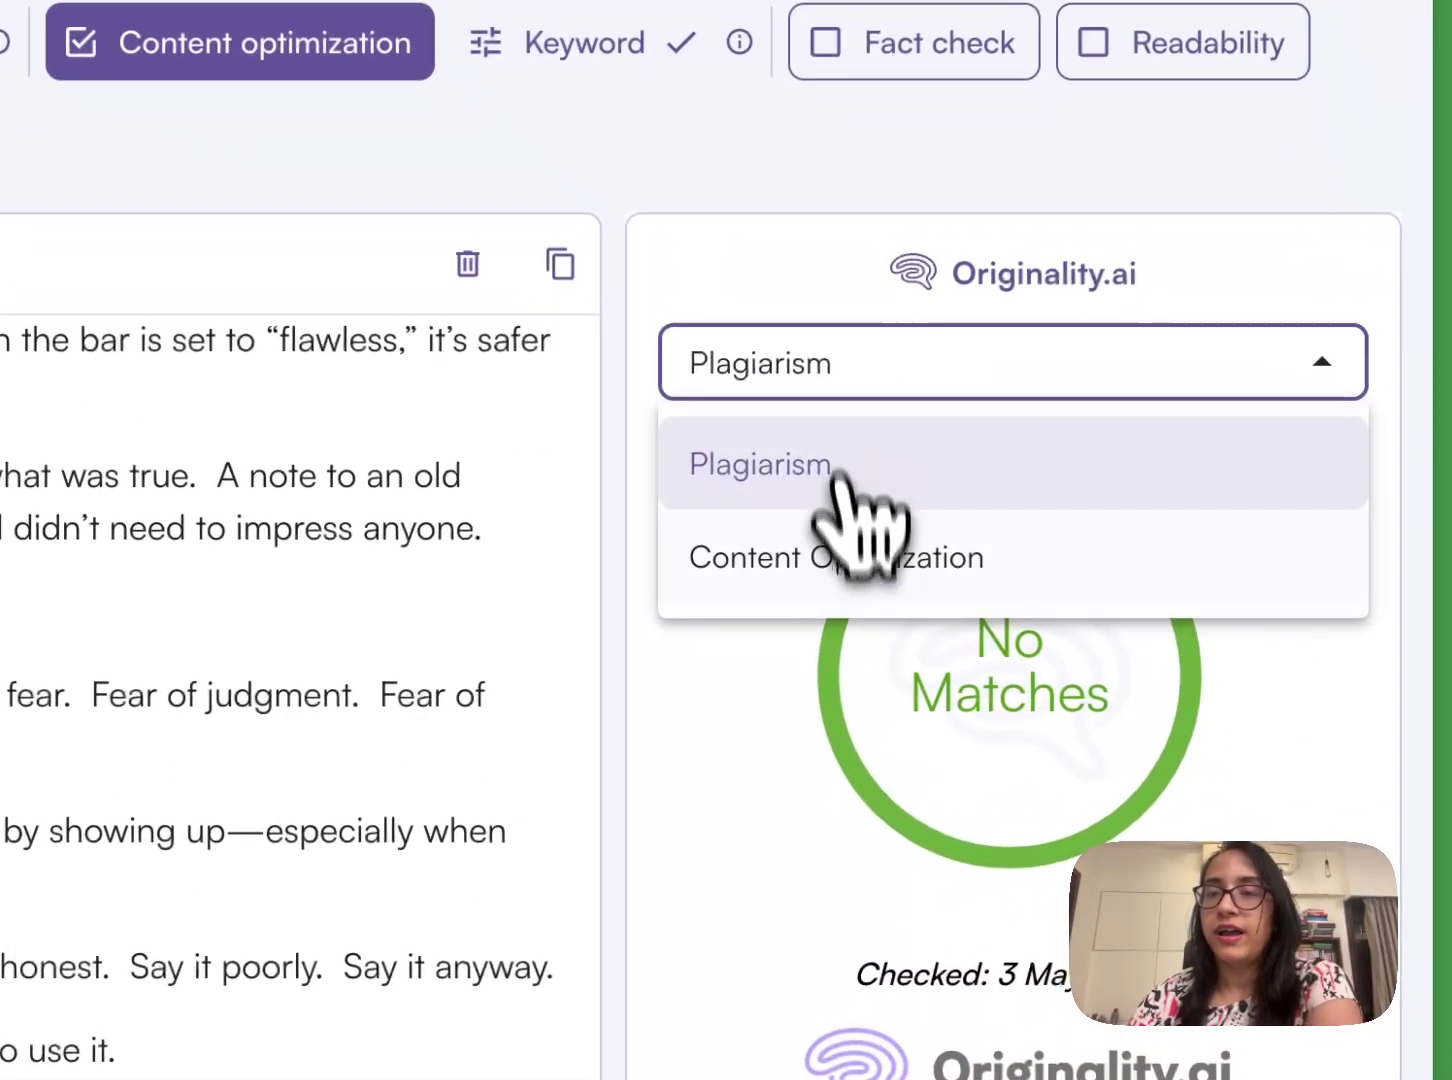
click(1145, 627)
- Review the 64% score, structure, suggestions and potential keywords like Writer 1/23-39 and Fear 4/5-8
scroll(840, 572, down, 4)
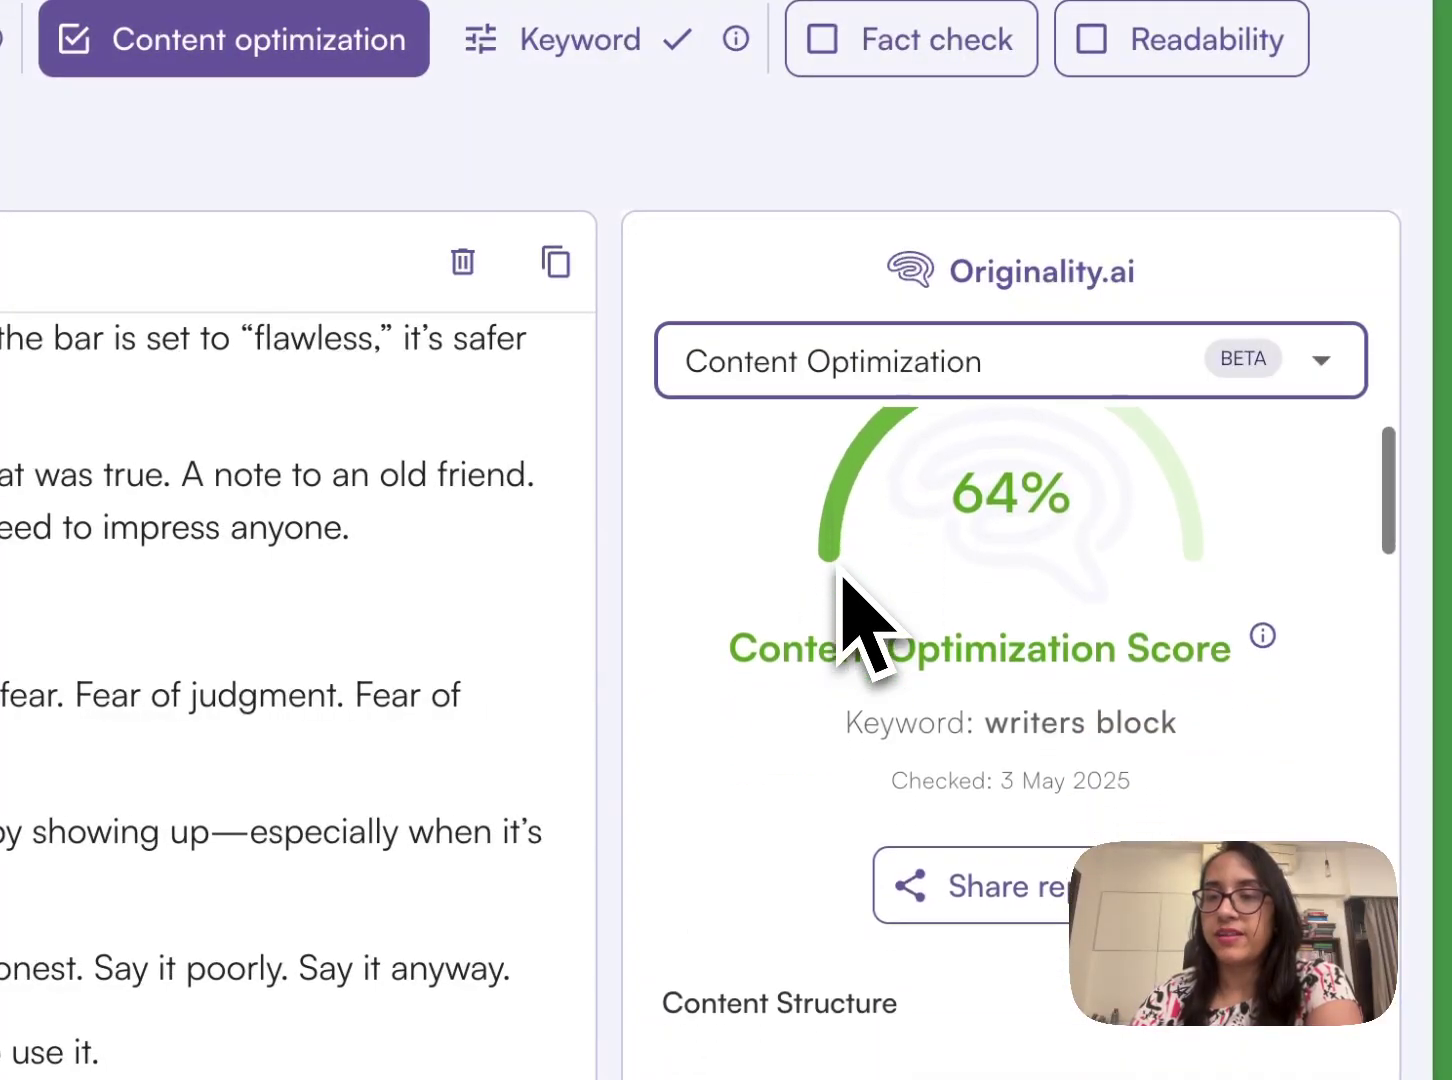
scroll(677, 583, up, 3)
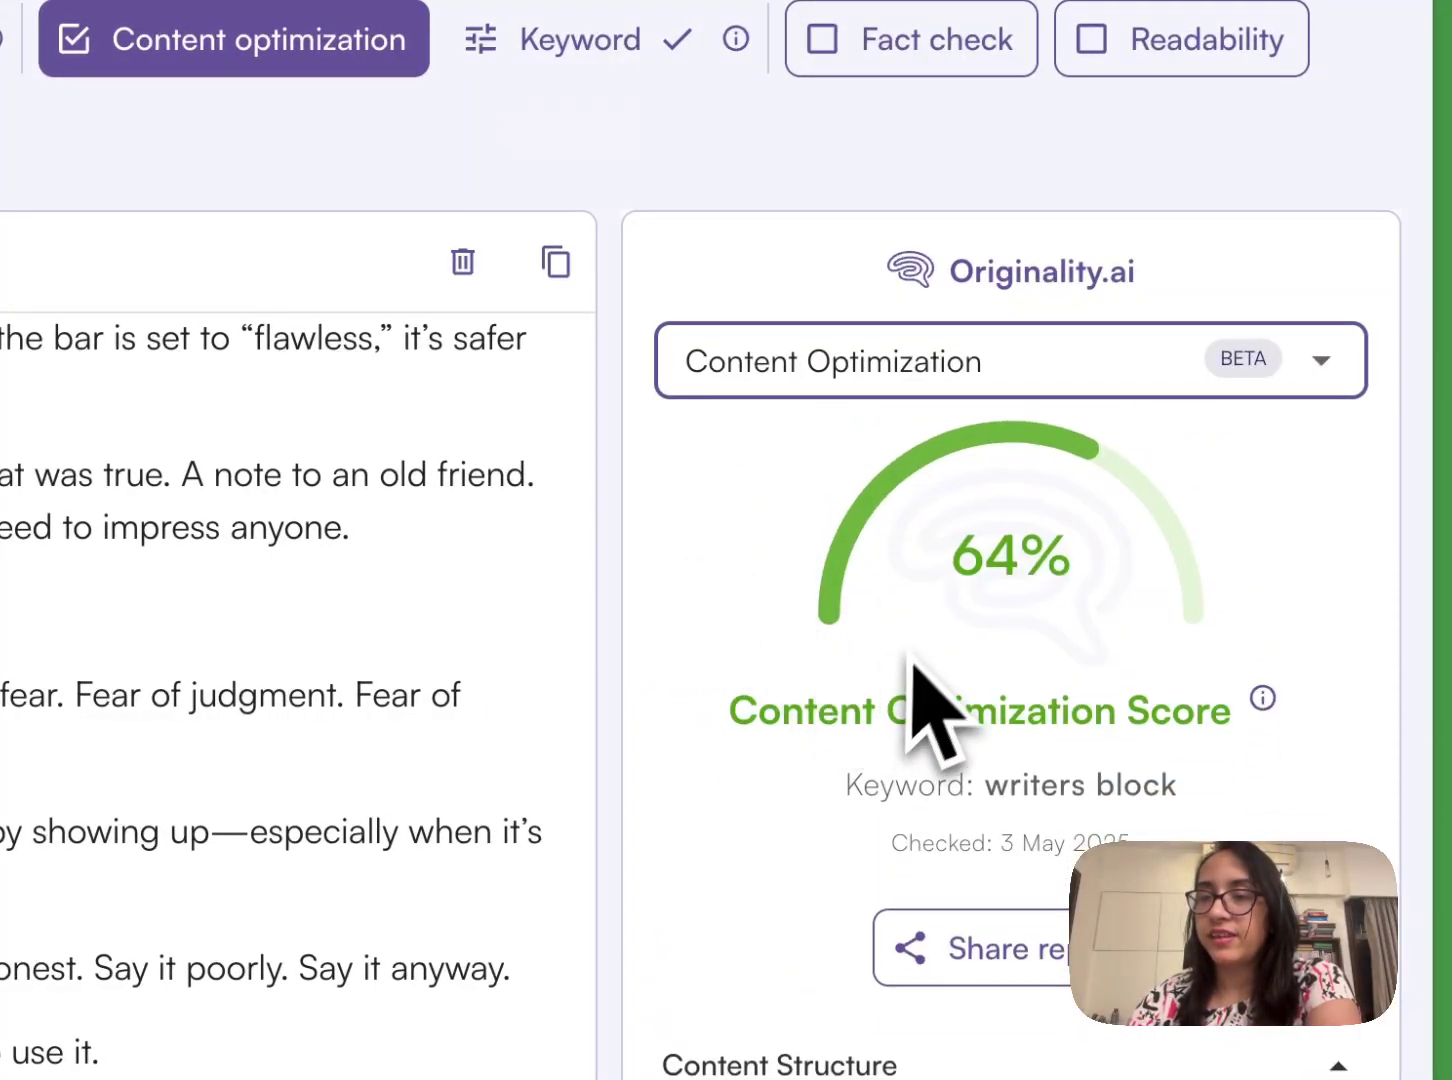
scroll(1160, 620, down, 1)
mouse_move(1258, 632)
scroll(1290, 687, down, 1)
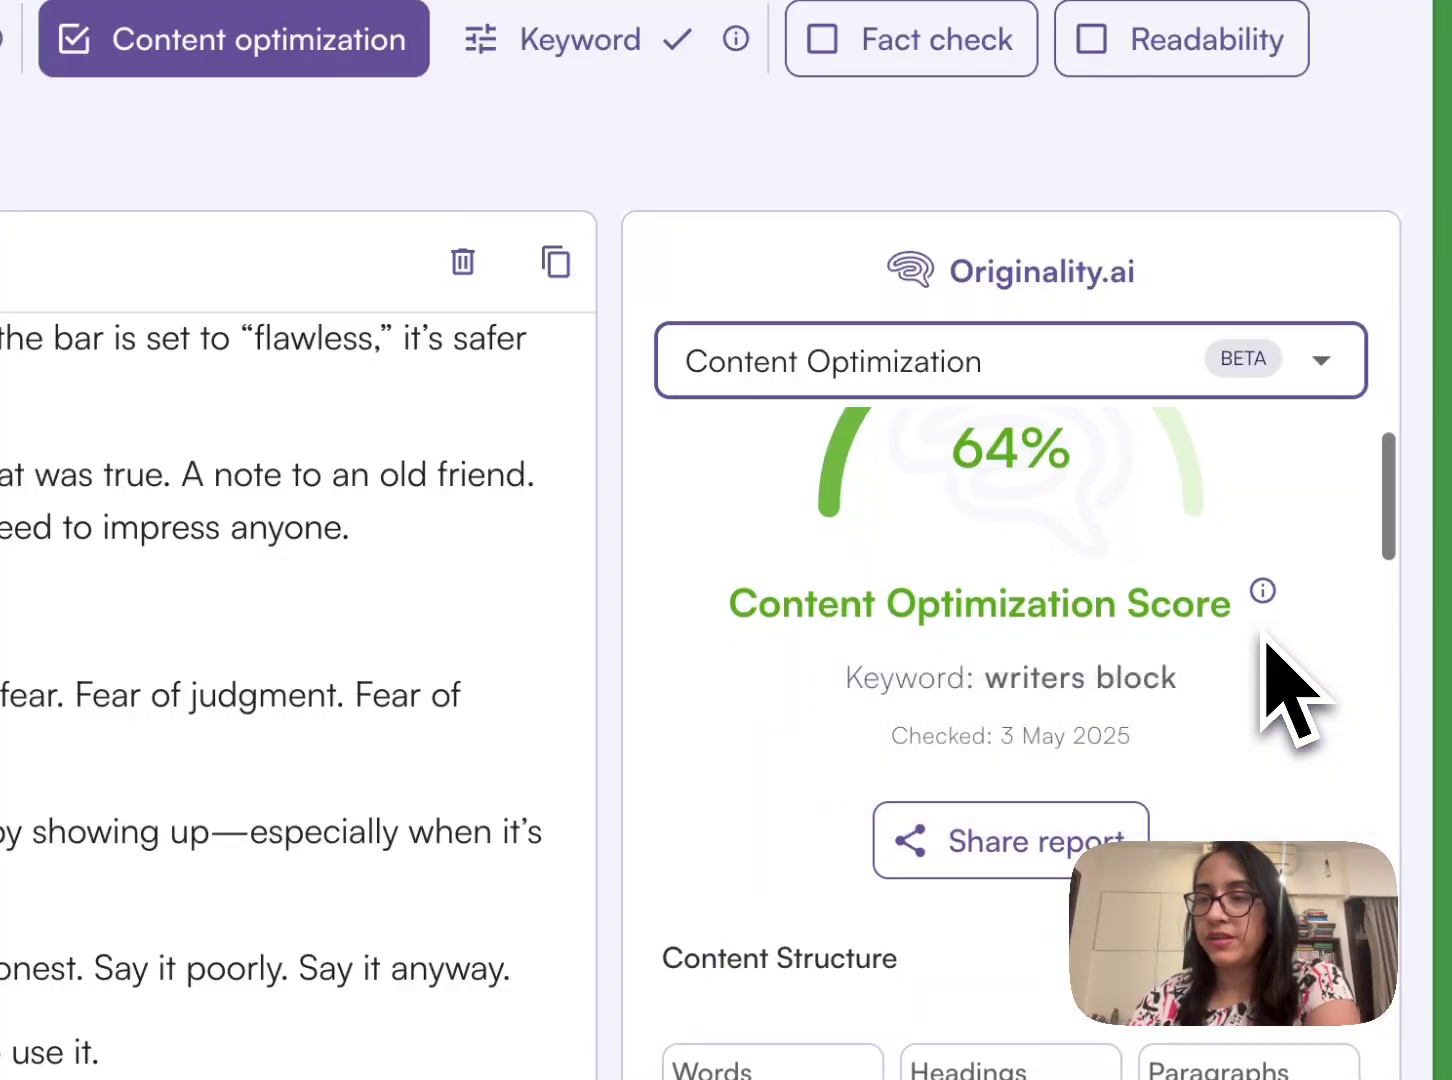
mouse_move(1265, 535)
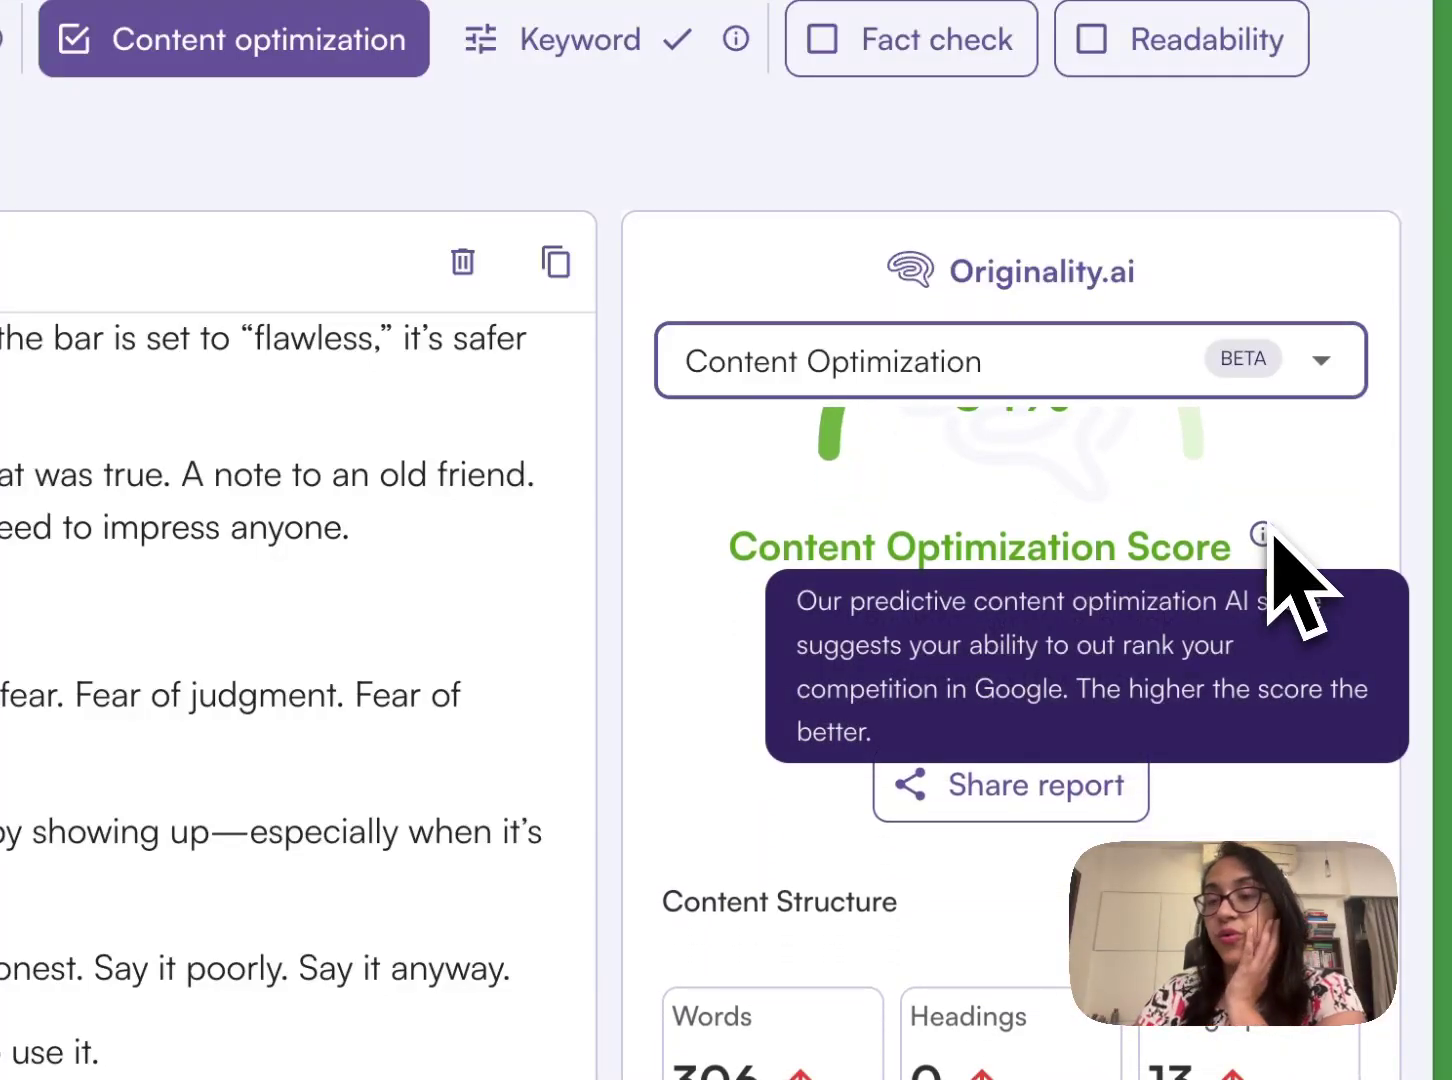
scroll(703, 720, down, 6)
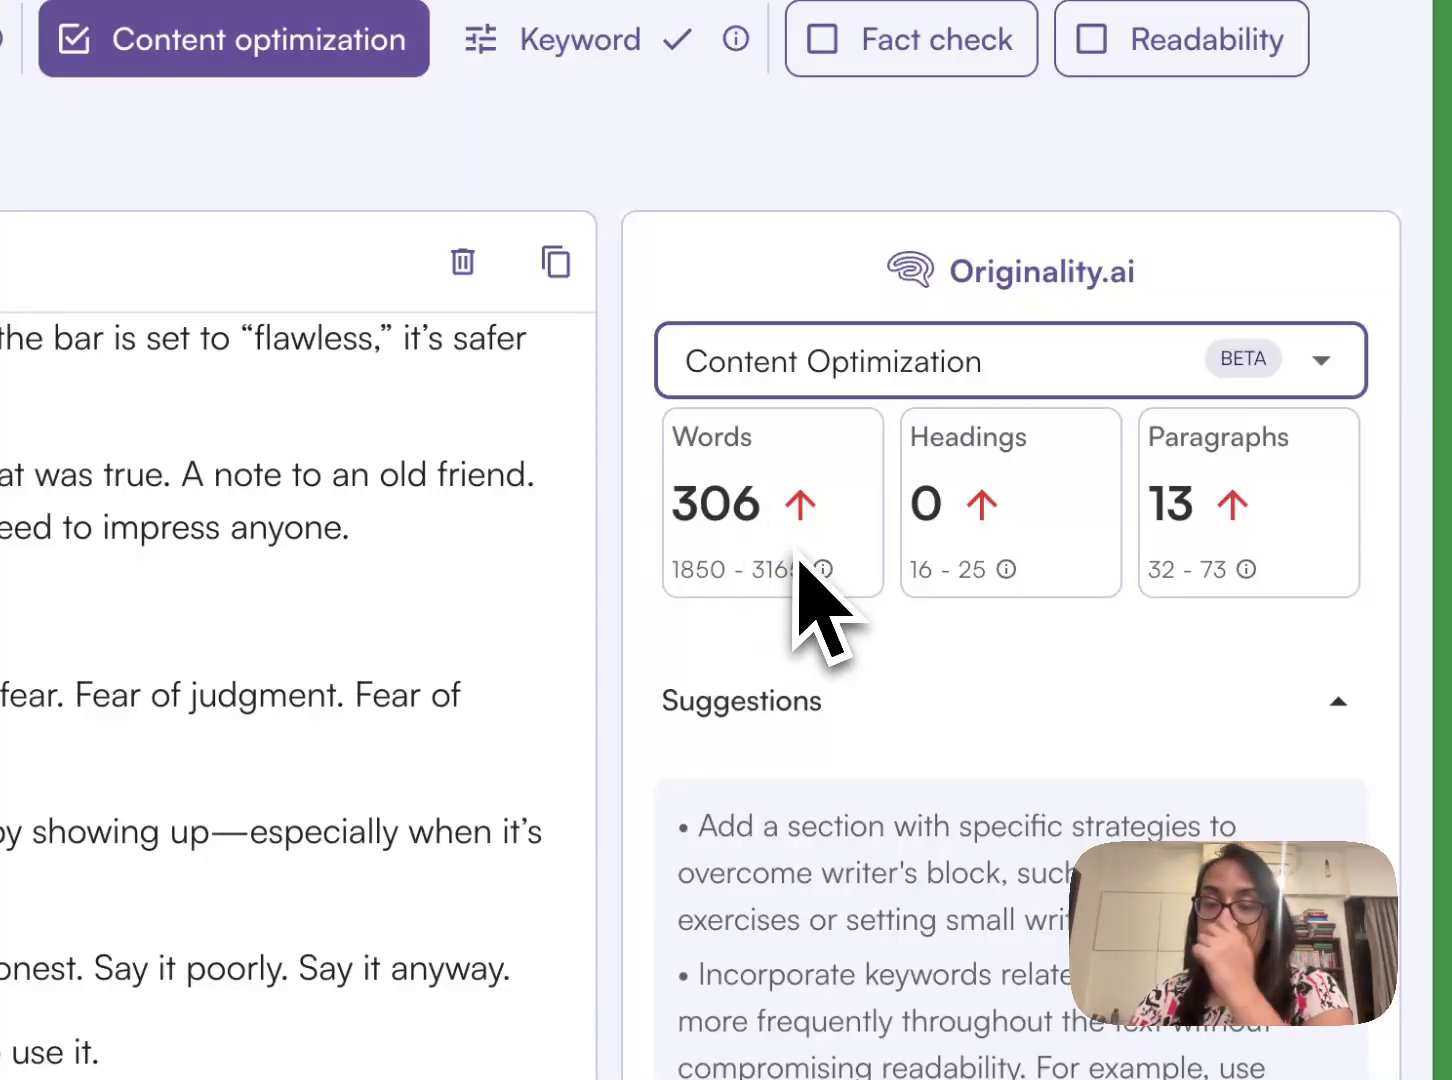
scroll(697, 590, down, 1)
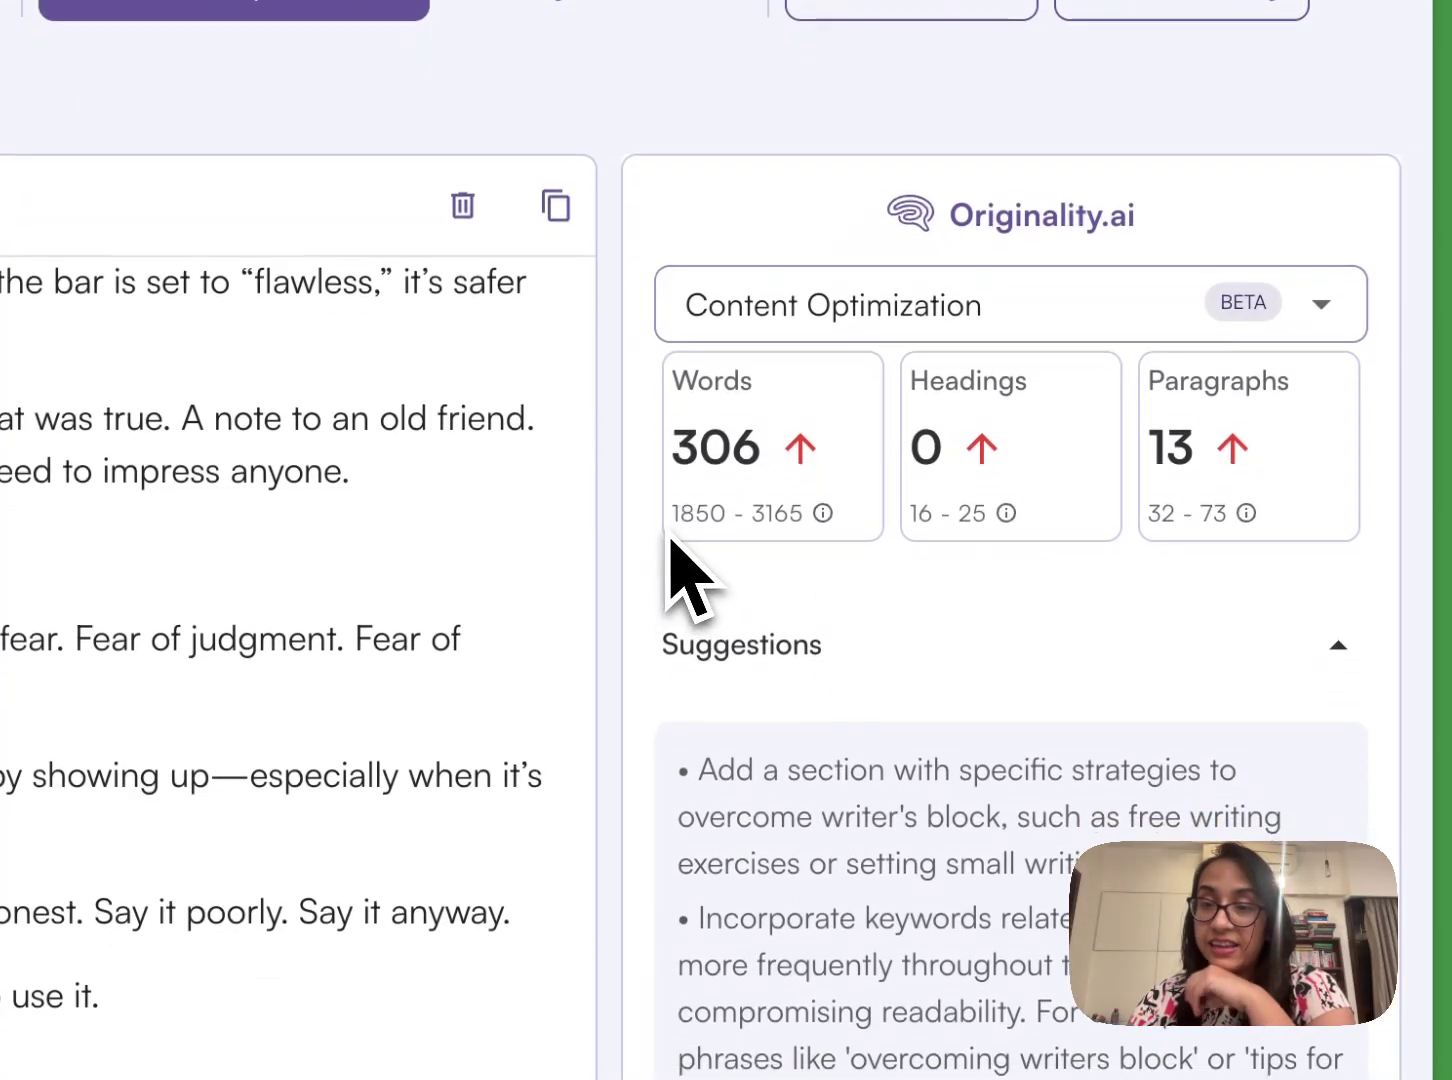
drag(668, 508, 801, 512)
mouse_move(823, 502)
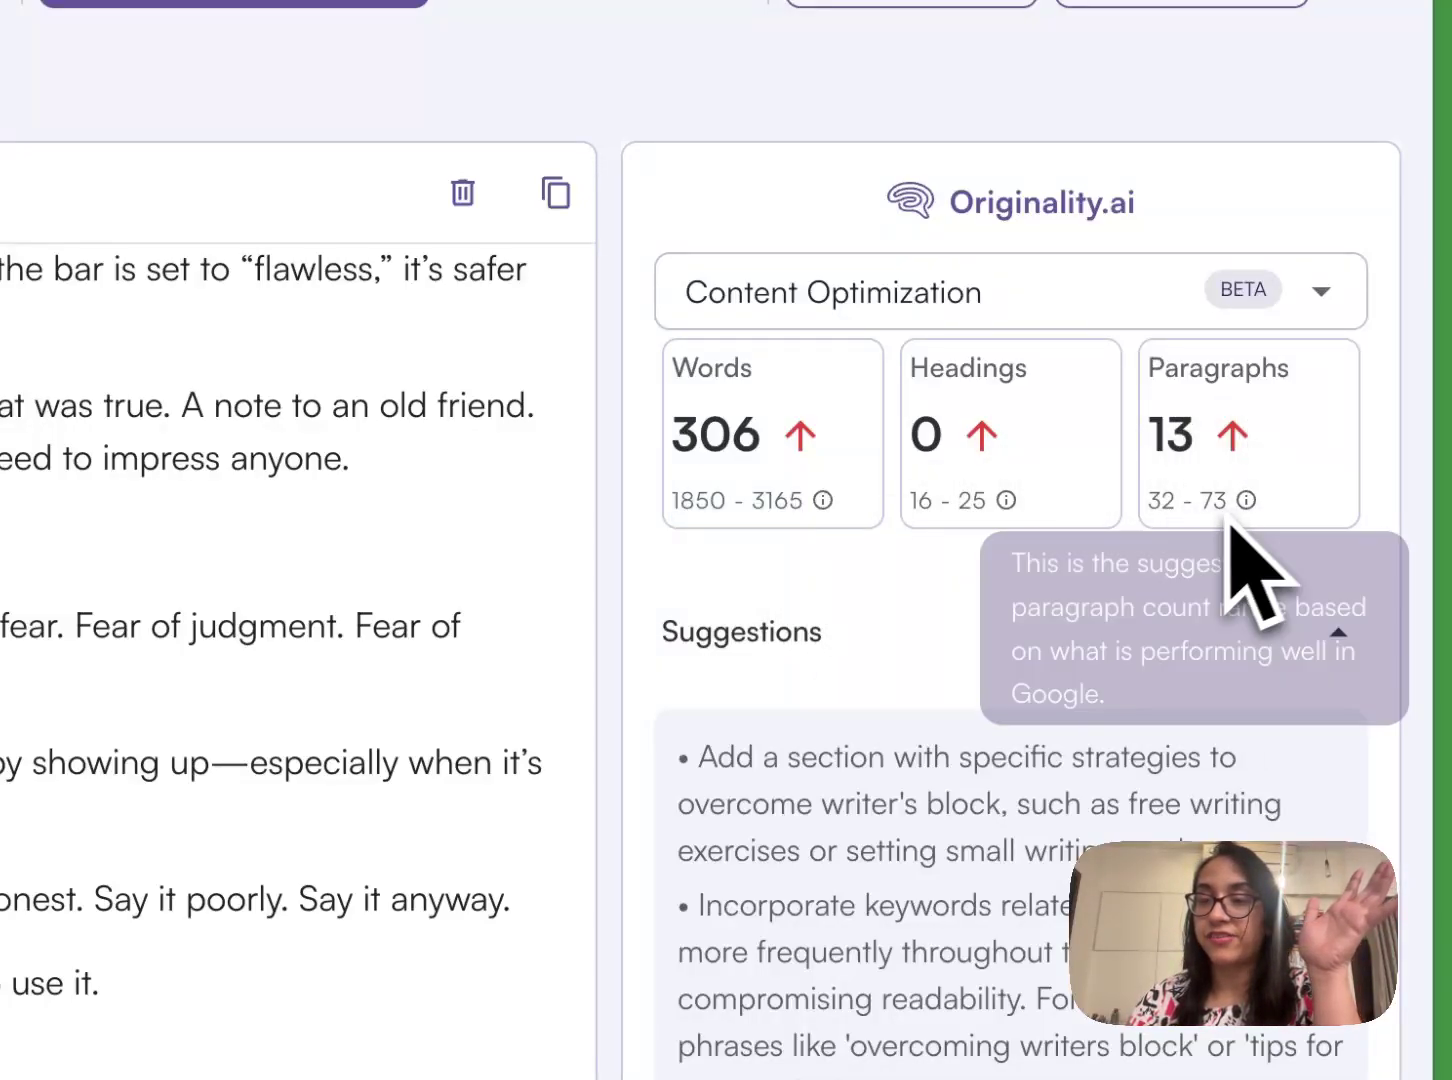
scroll(1015, 700, down, 1)
scroll(1015, 710, down, 3)
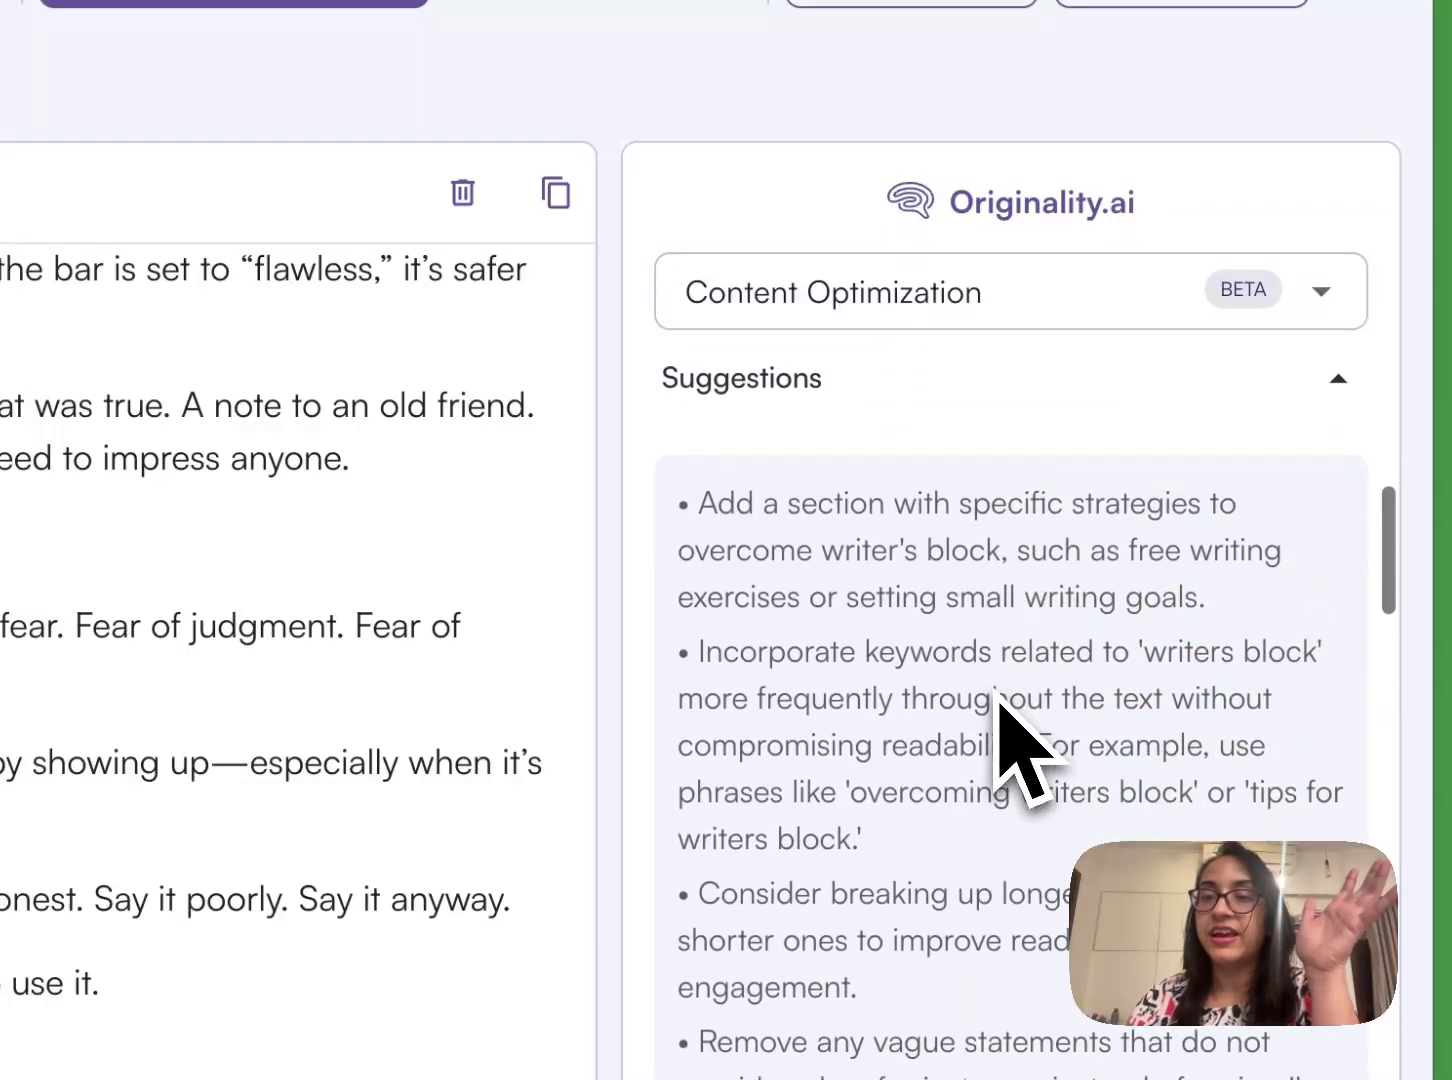
scroll(1095, 565, down, 2)
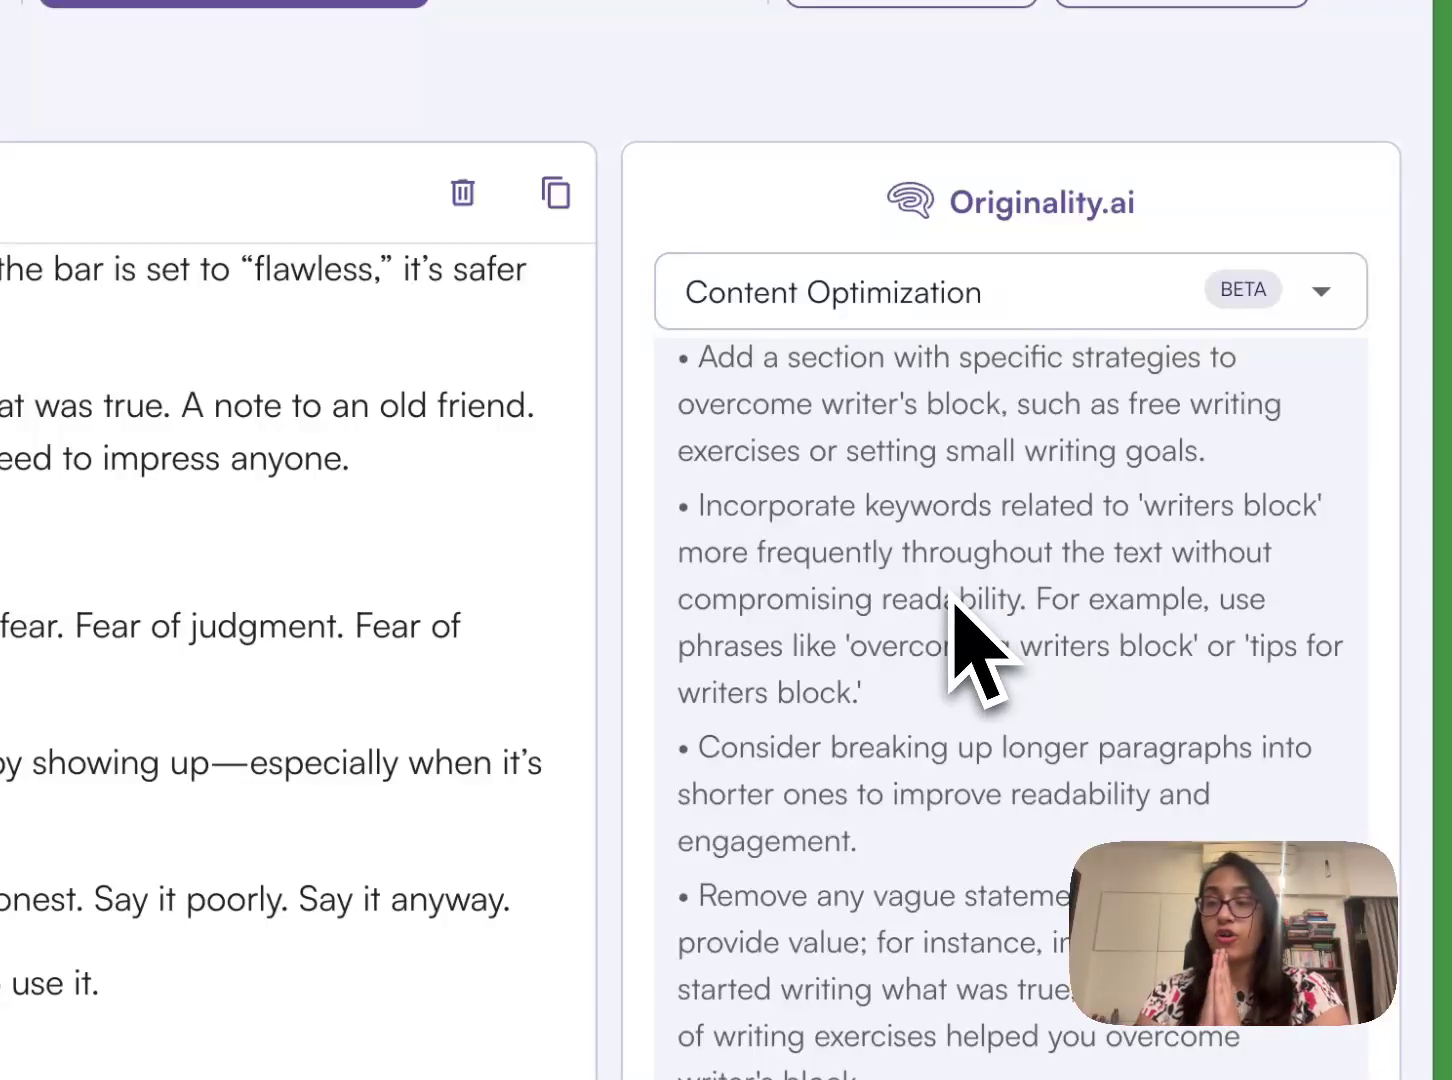
scroll(955, 605, down, 1)
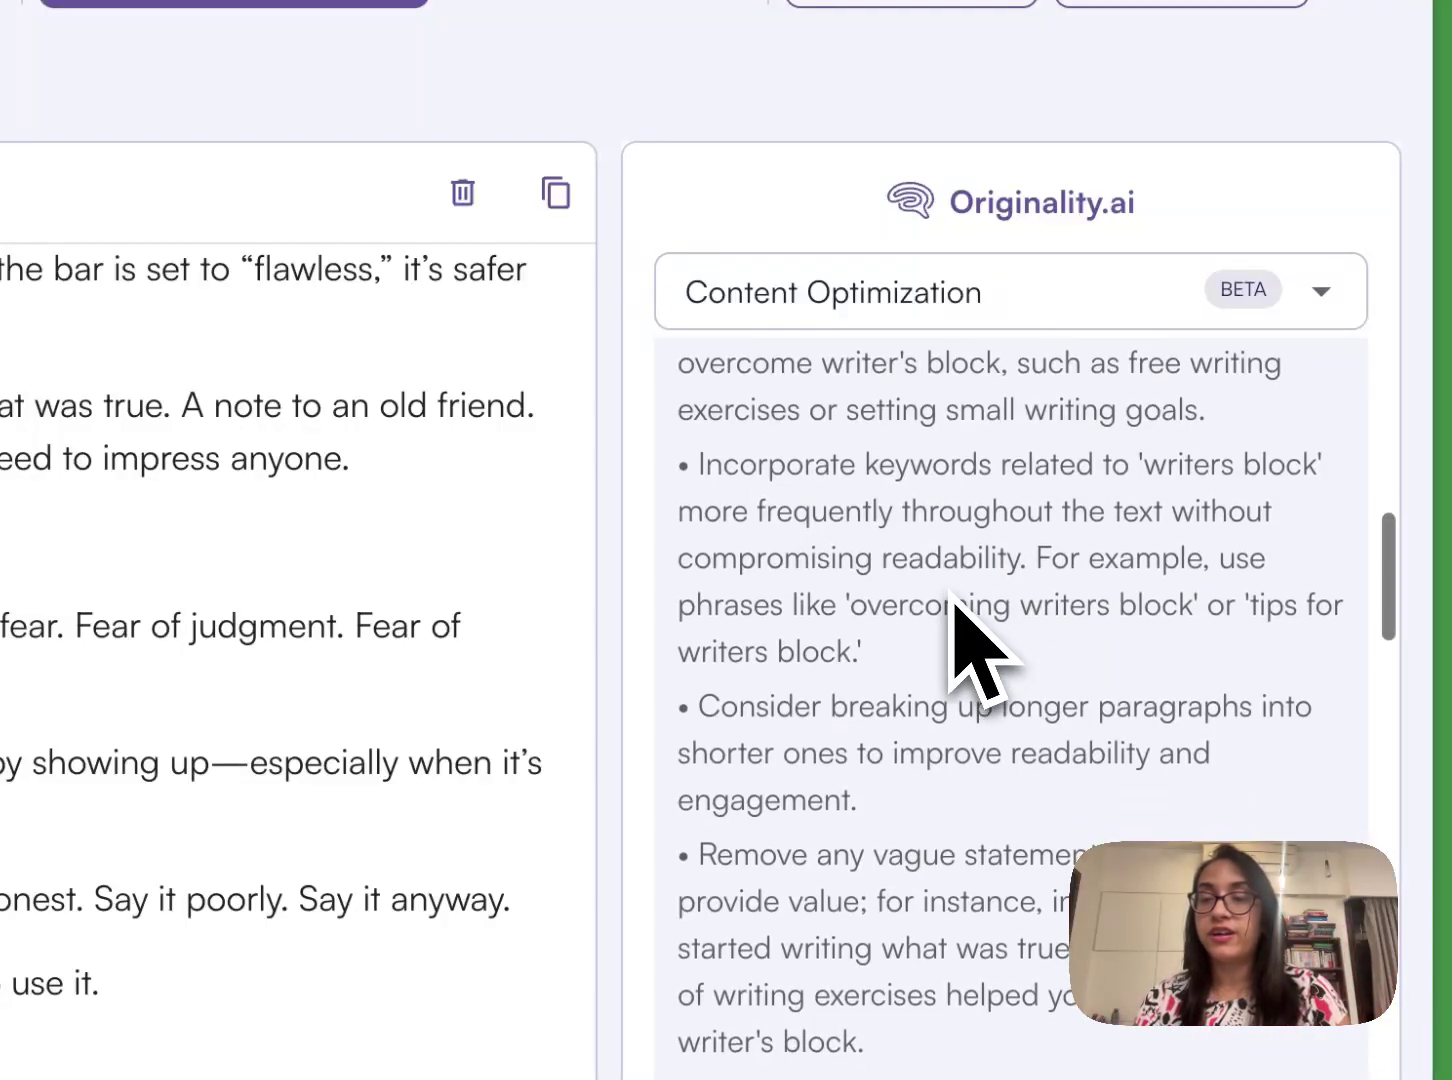
scroll(970, 680, down, 5)
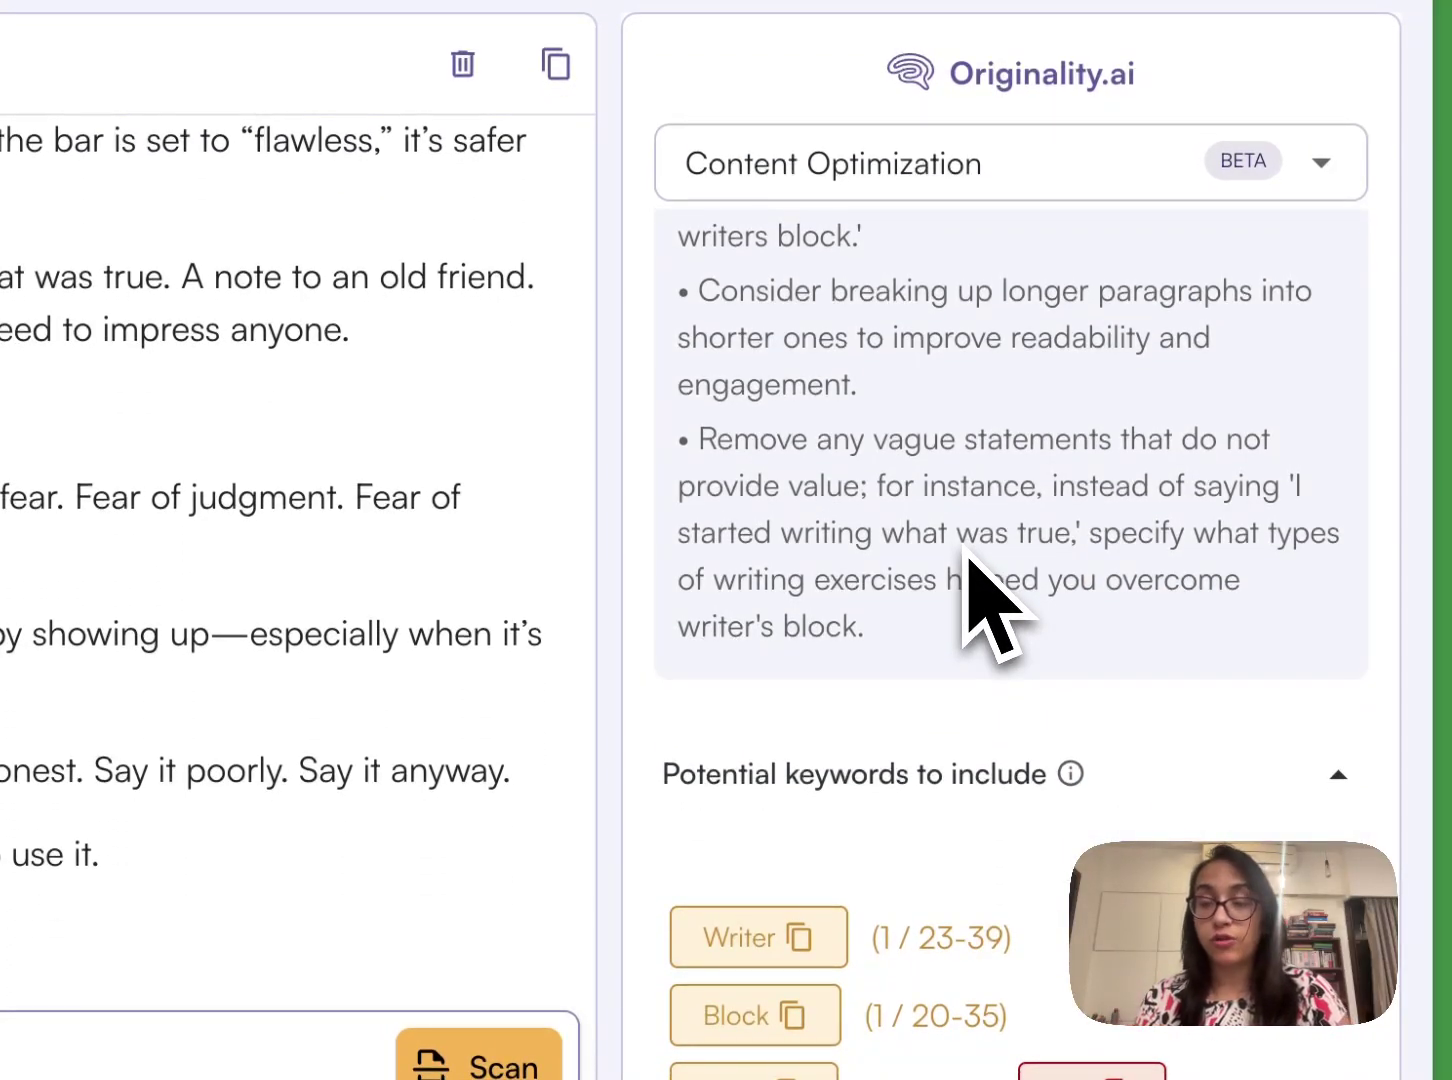
scroll(967, 556, down, 3)
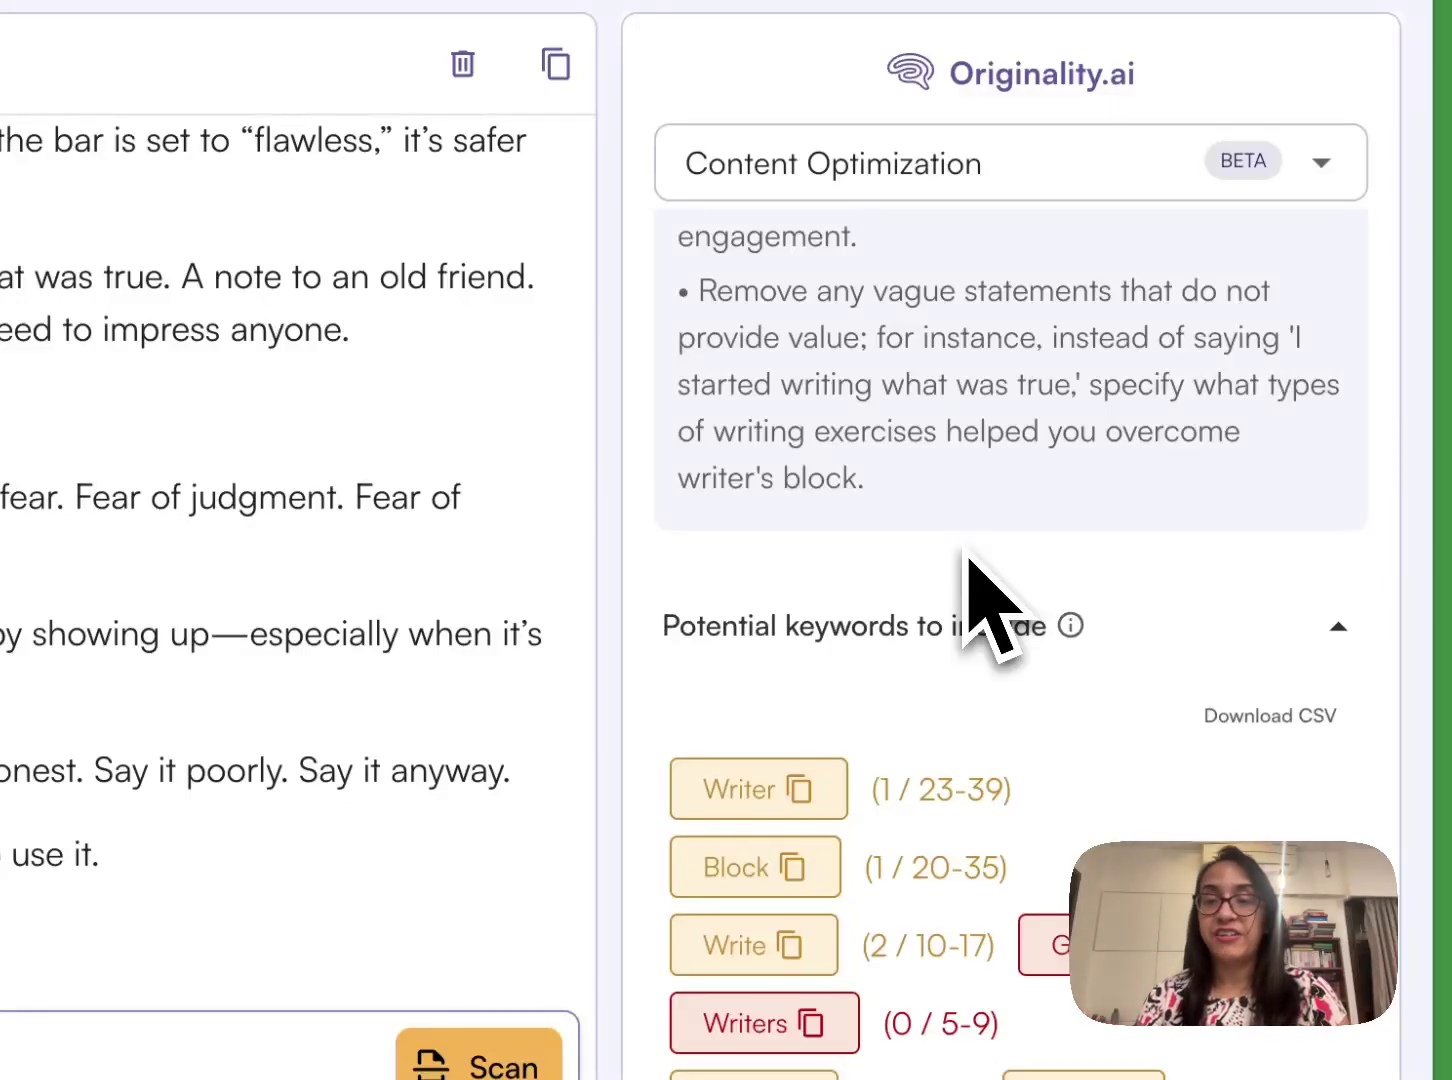
scroll(967, 556, down, 6)
scroll(968, 558, down, 3)
scroll(967, 556, up, 3)
scroll(988, 365, down, 6)
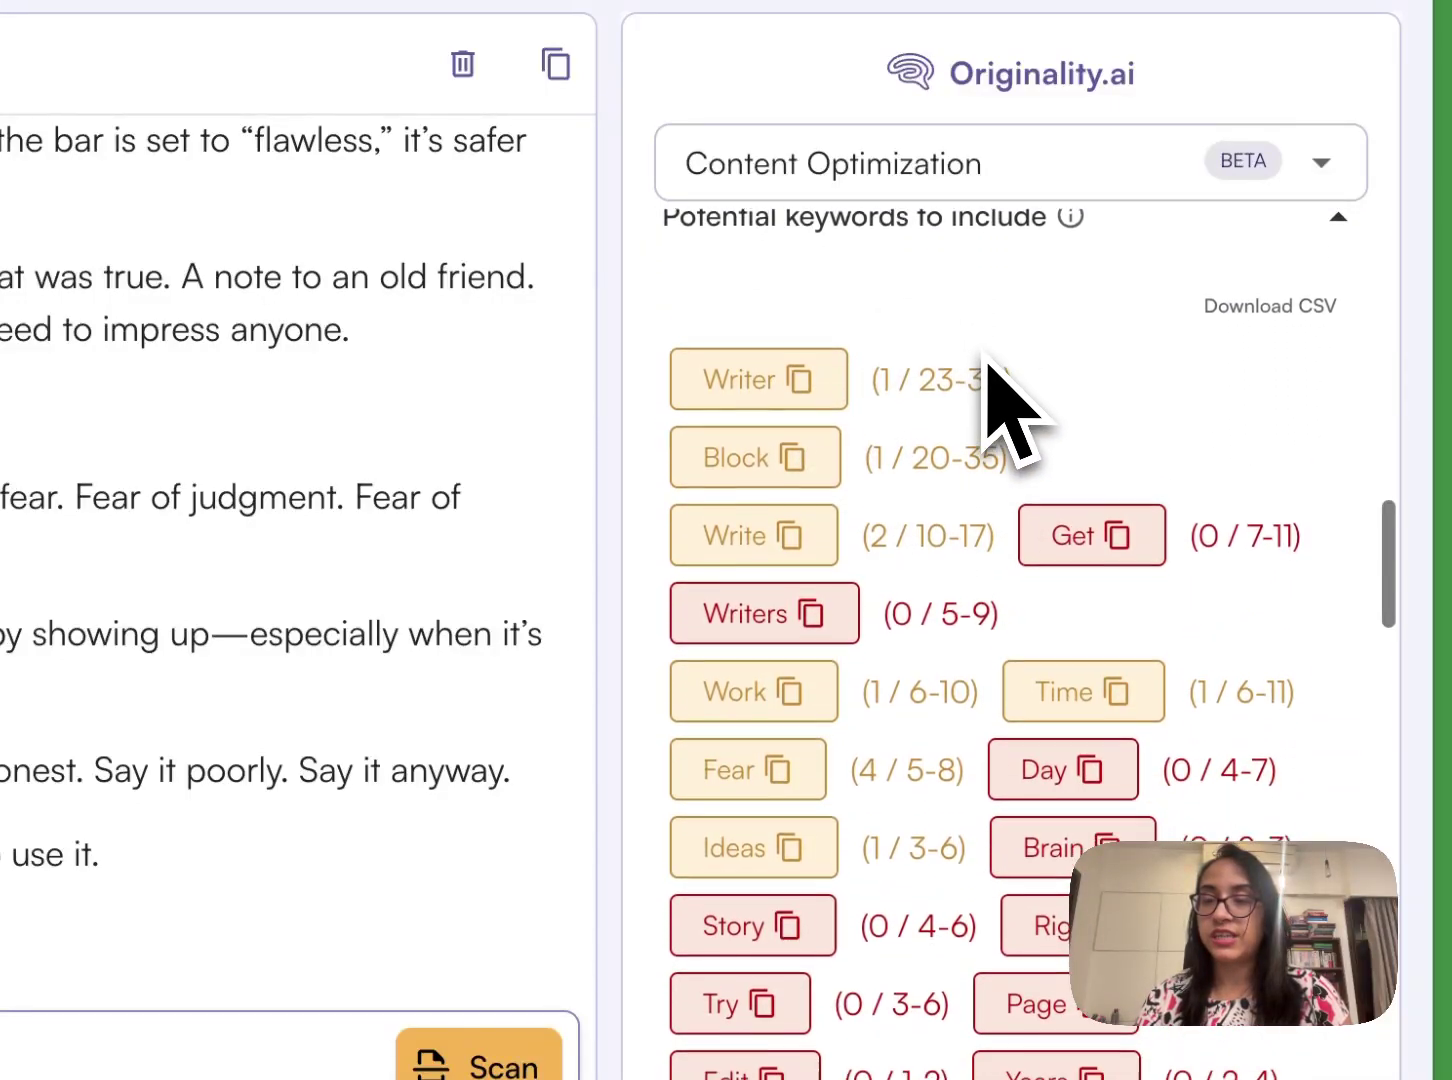
scroll(849, 760, down, 7)
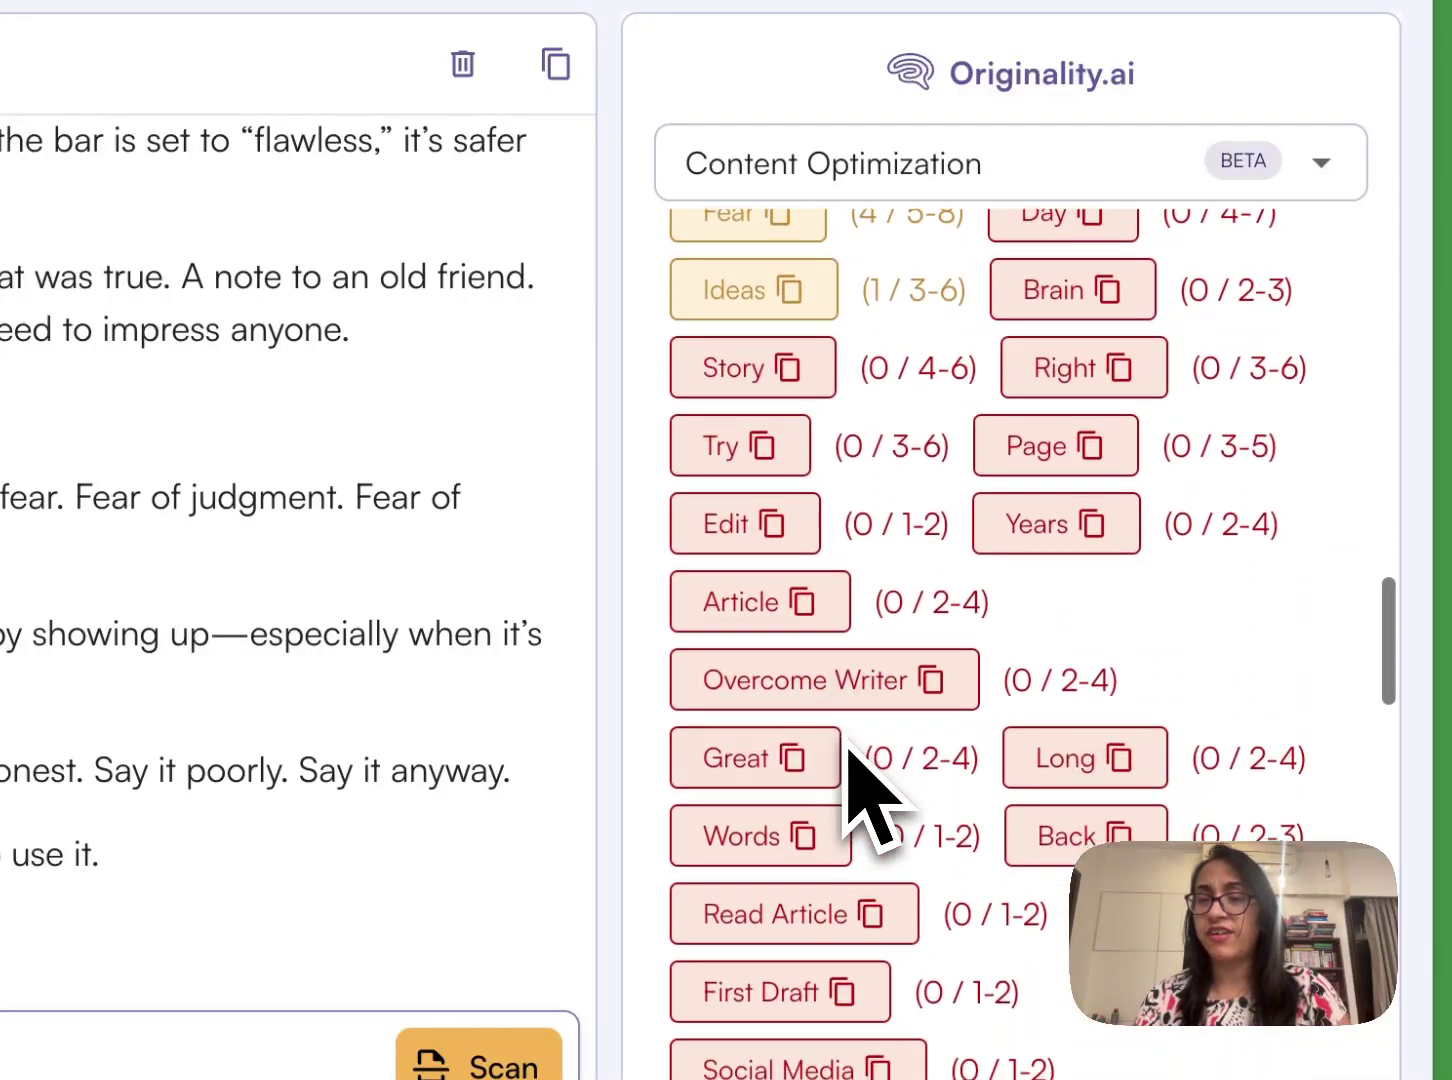
scroll(790, 690, down, 10)
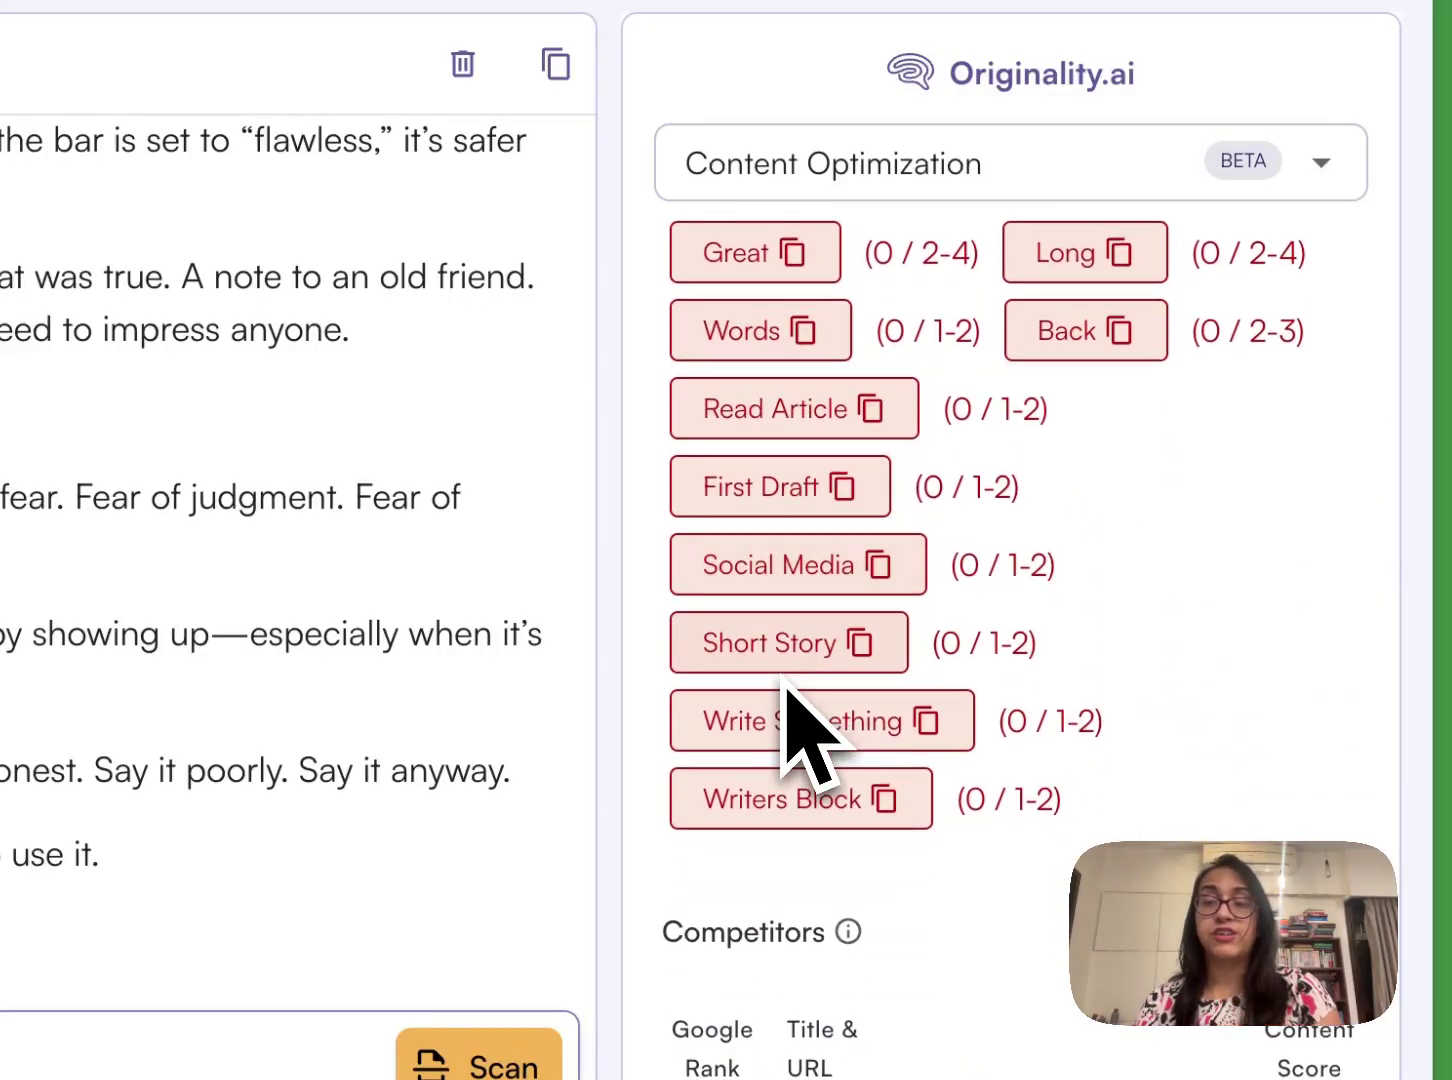
scroll(787, 688, down, 5)
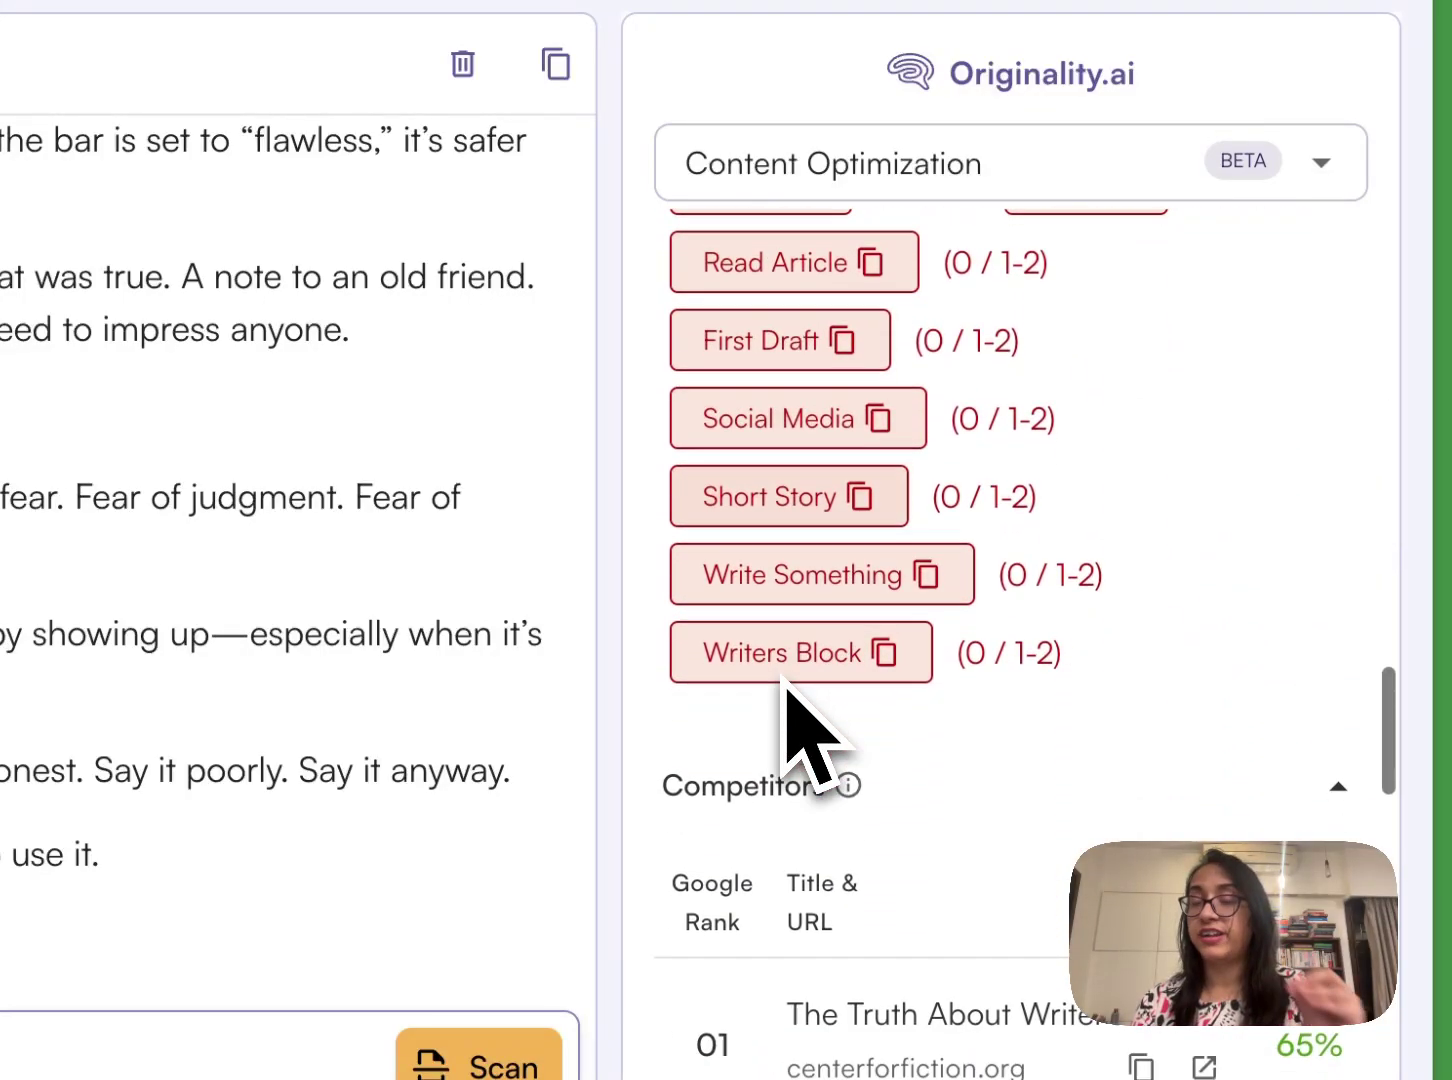
scroll(787, 690, down, 1)
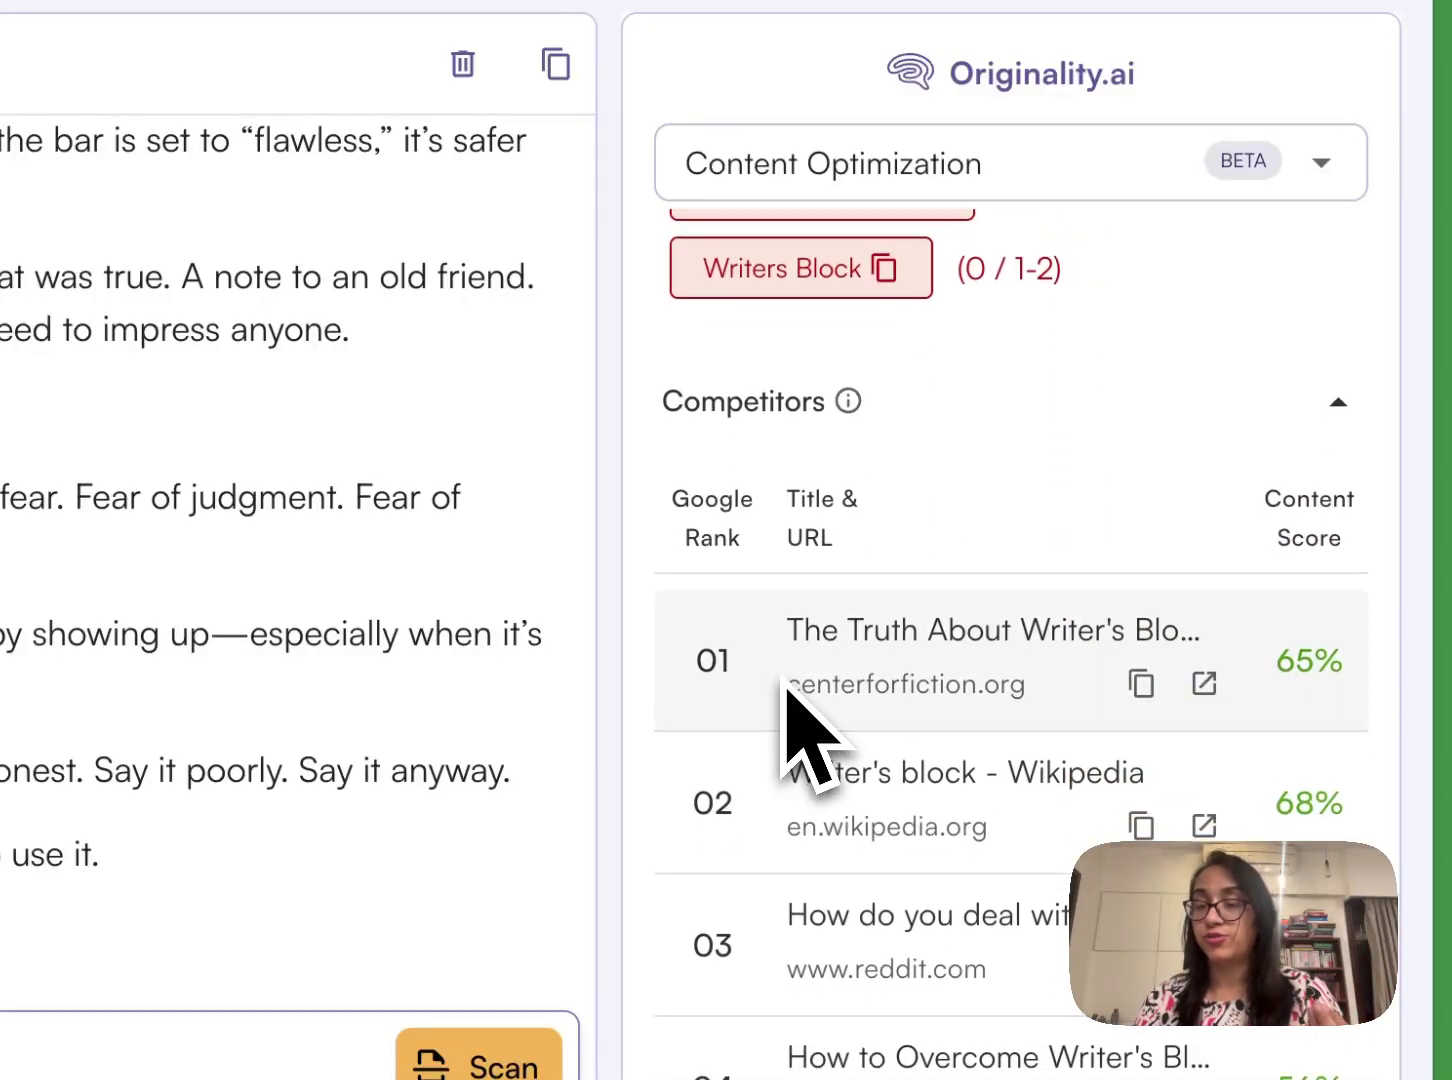
scroll(783, 681, down, 2)
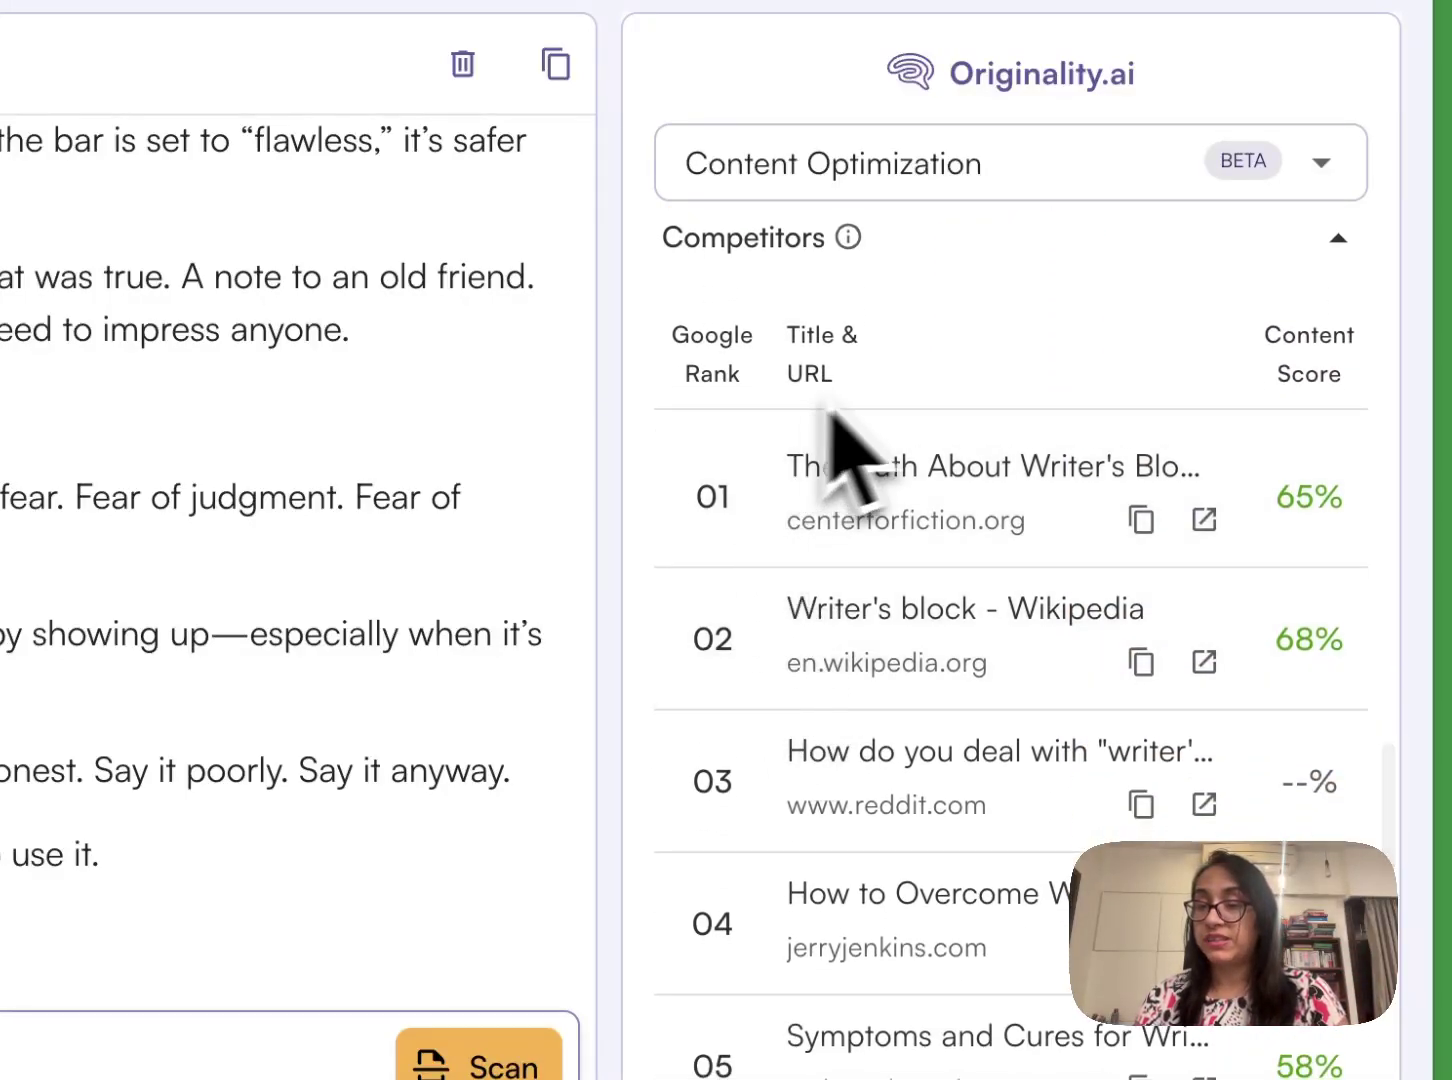
scroll(998, 497, down, 2)
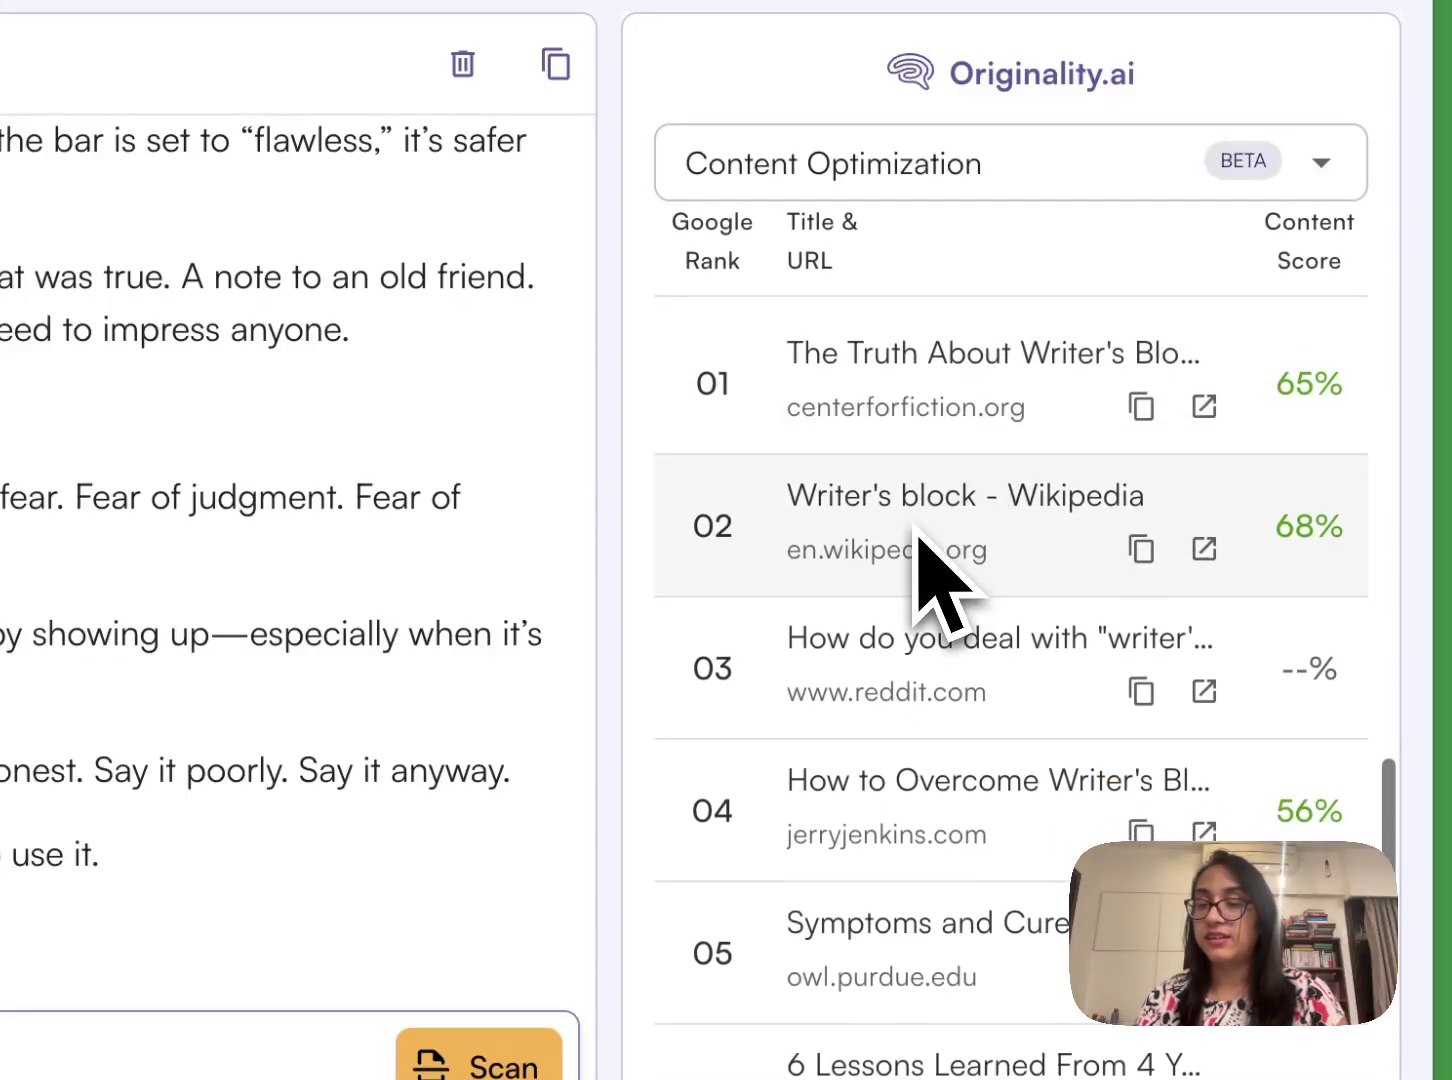
scroll(940, 580, down, 1)
scroll(918, 535, up, 2)
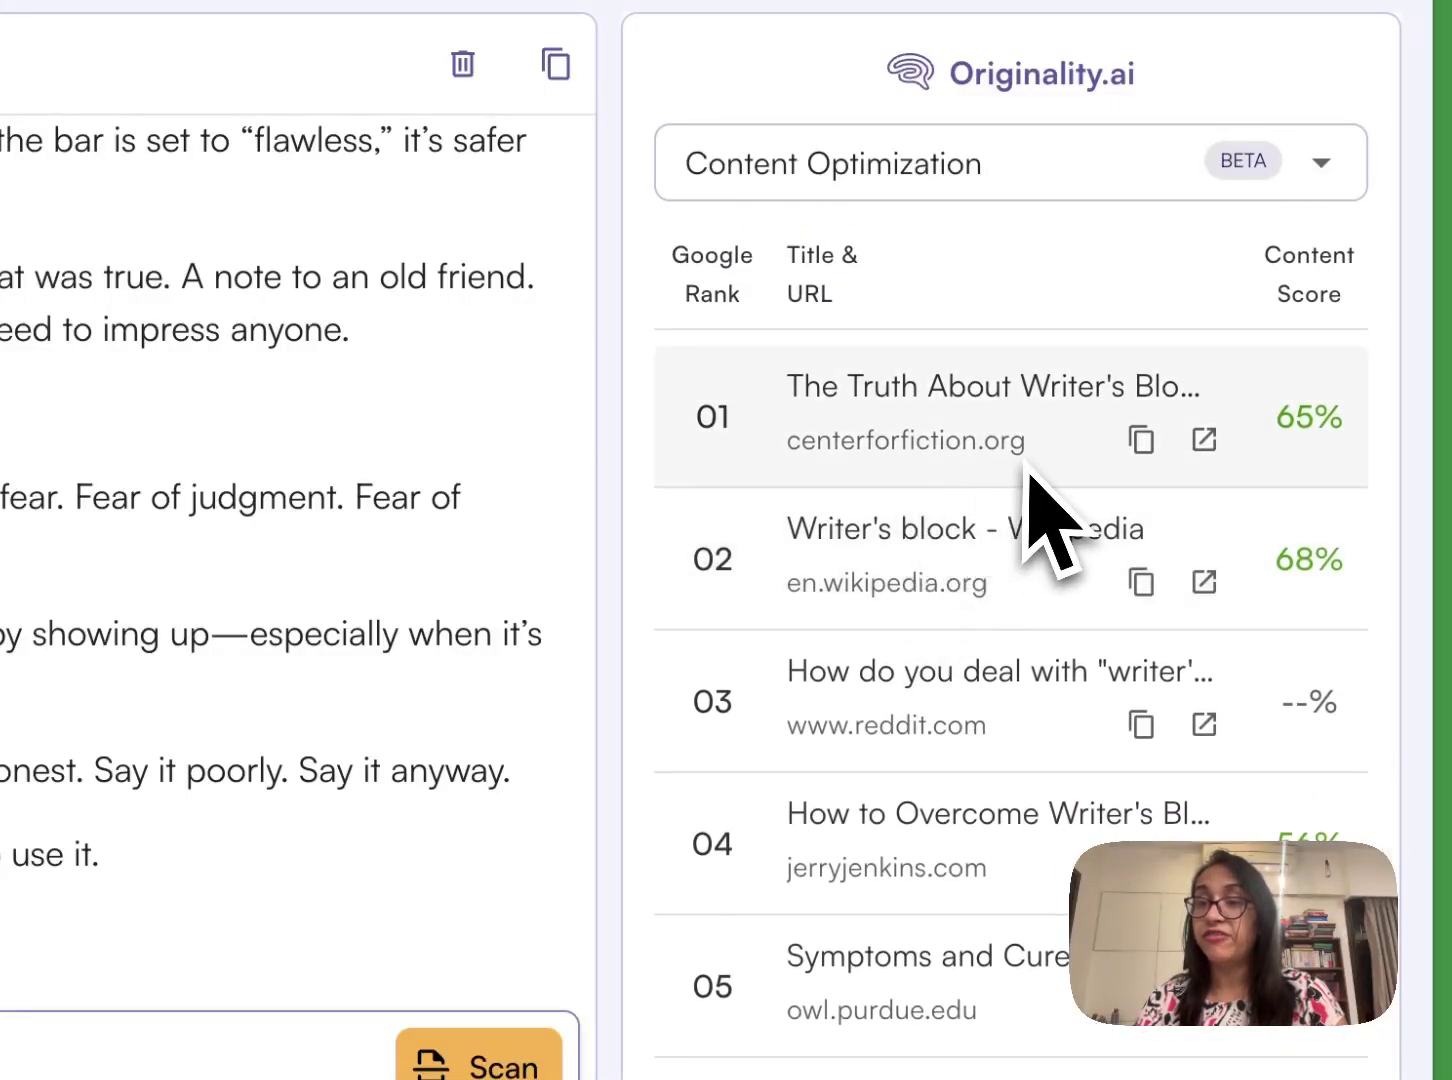
scroll(1030, 473, down, 5)
scroll(1035, 475, down, 8)
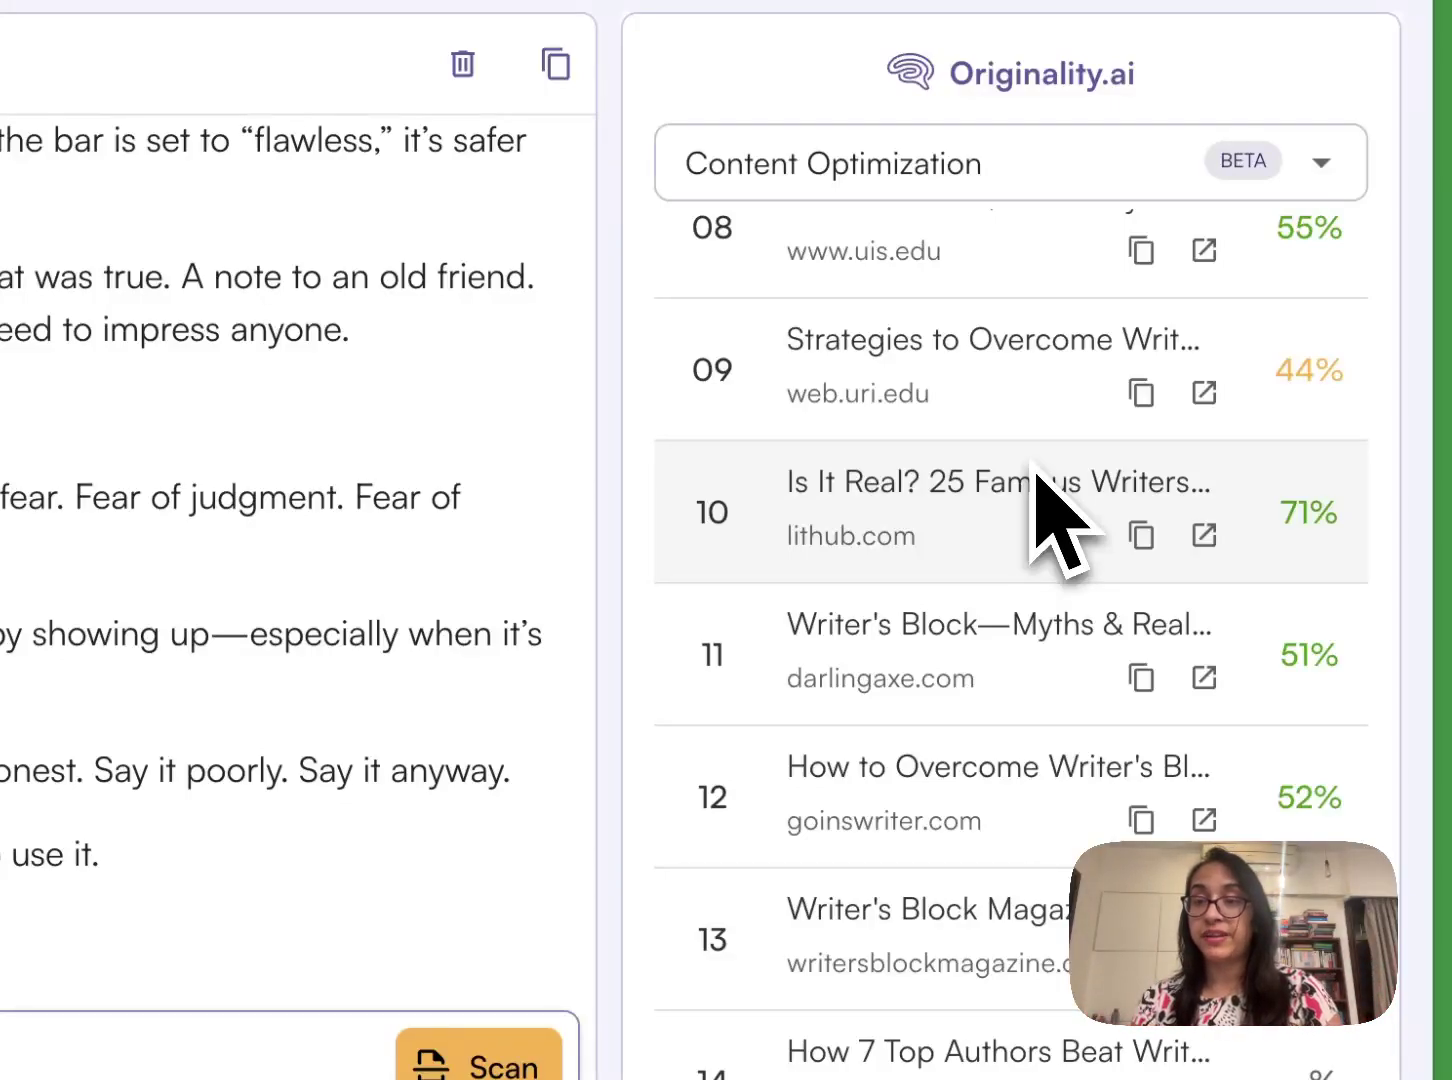
scroll(1040, 490, down, 3)
scroll(1040, 490, down, 2)
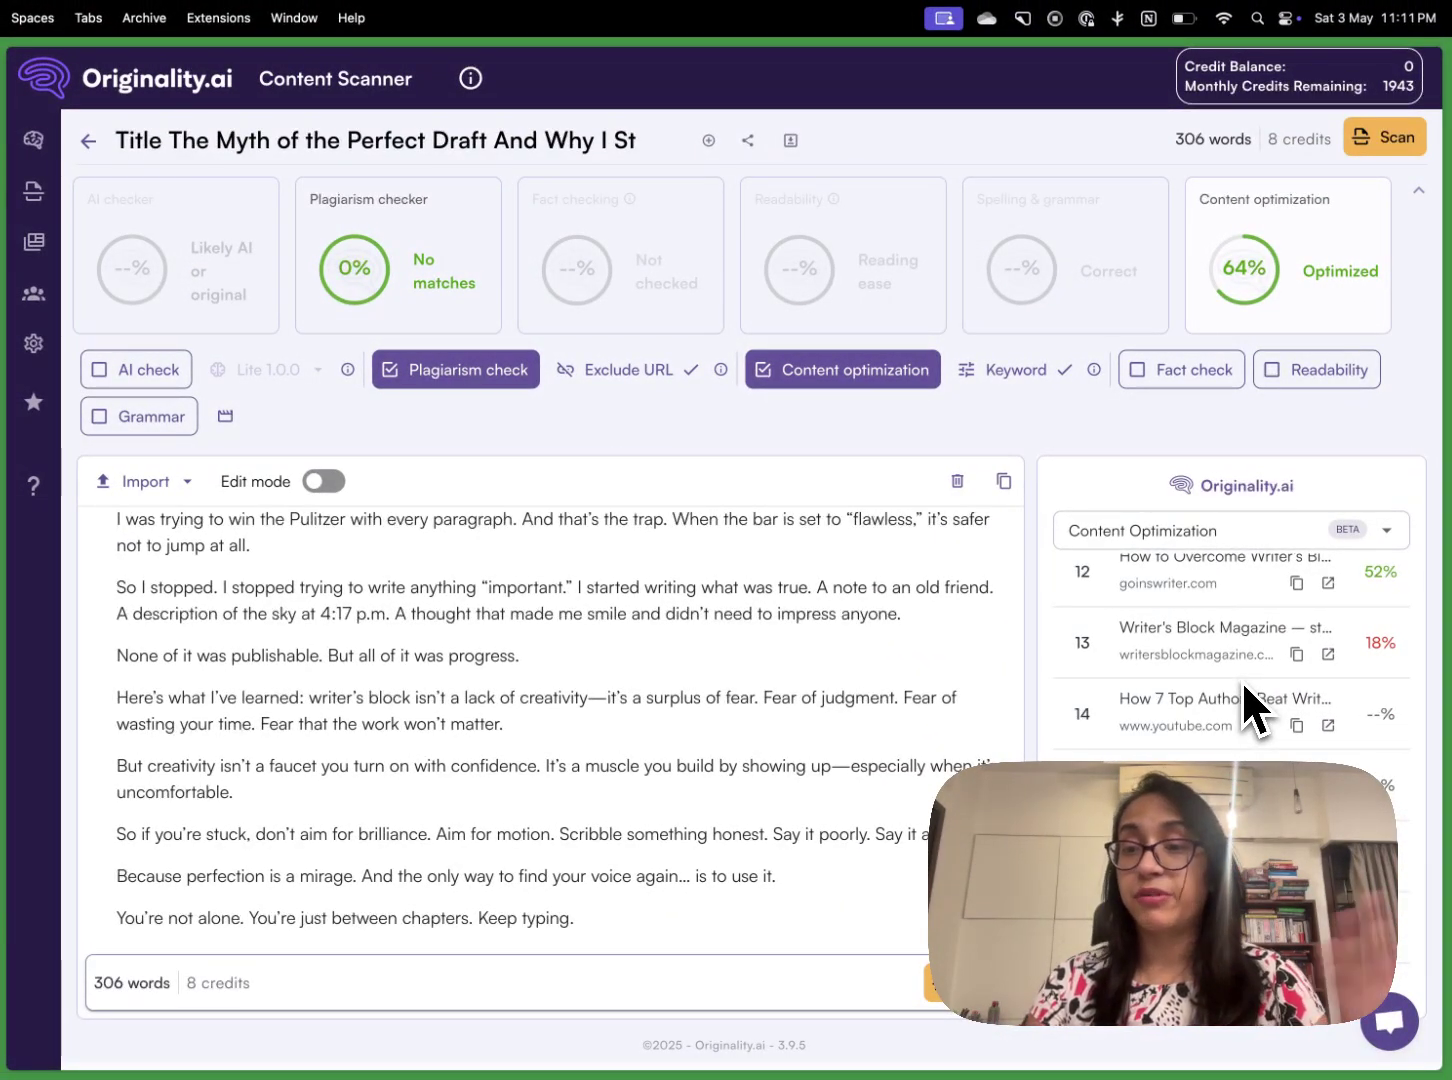
scroll(1243, 686, down, 4)
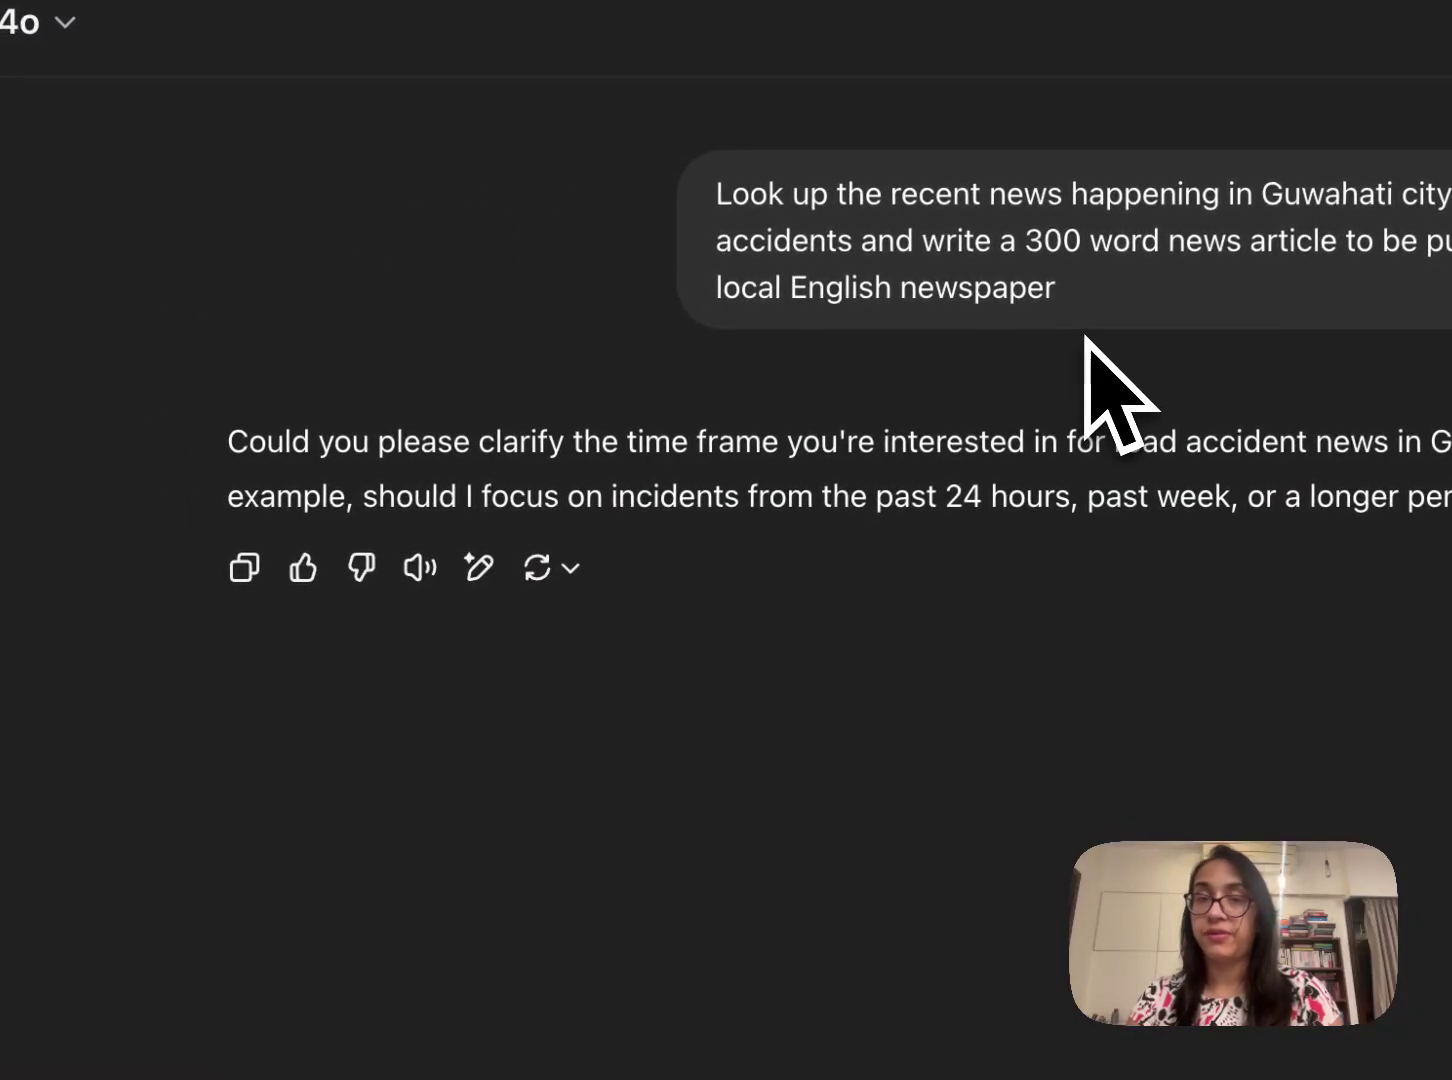
- Turn on deep research and answer ChatGPT's clarifying question with 'In the year 2025'
click(789, 980)
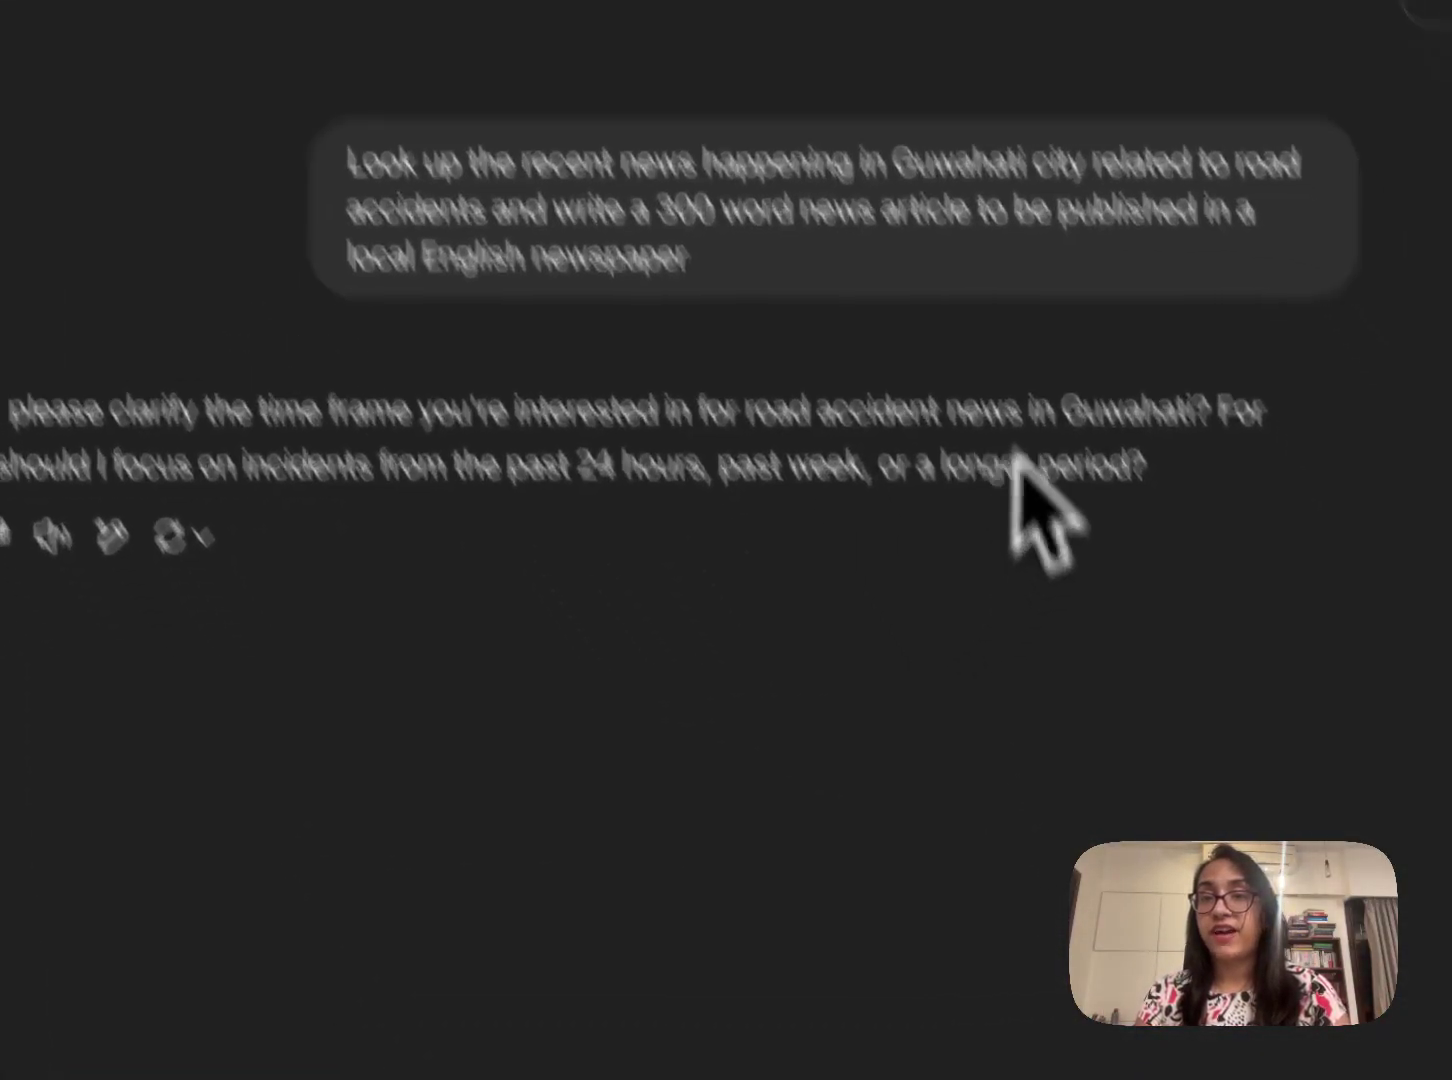
text(I)
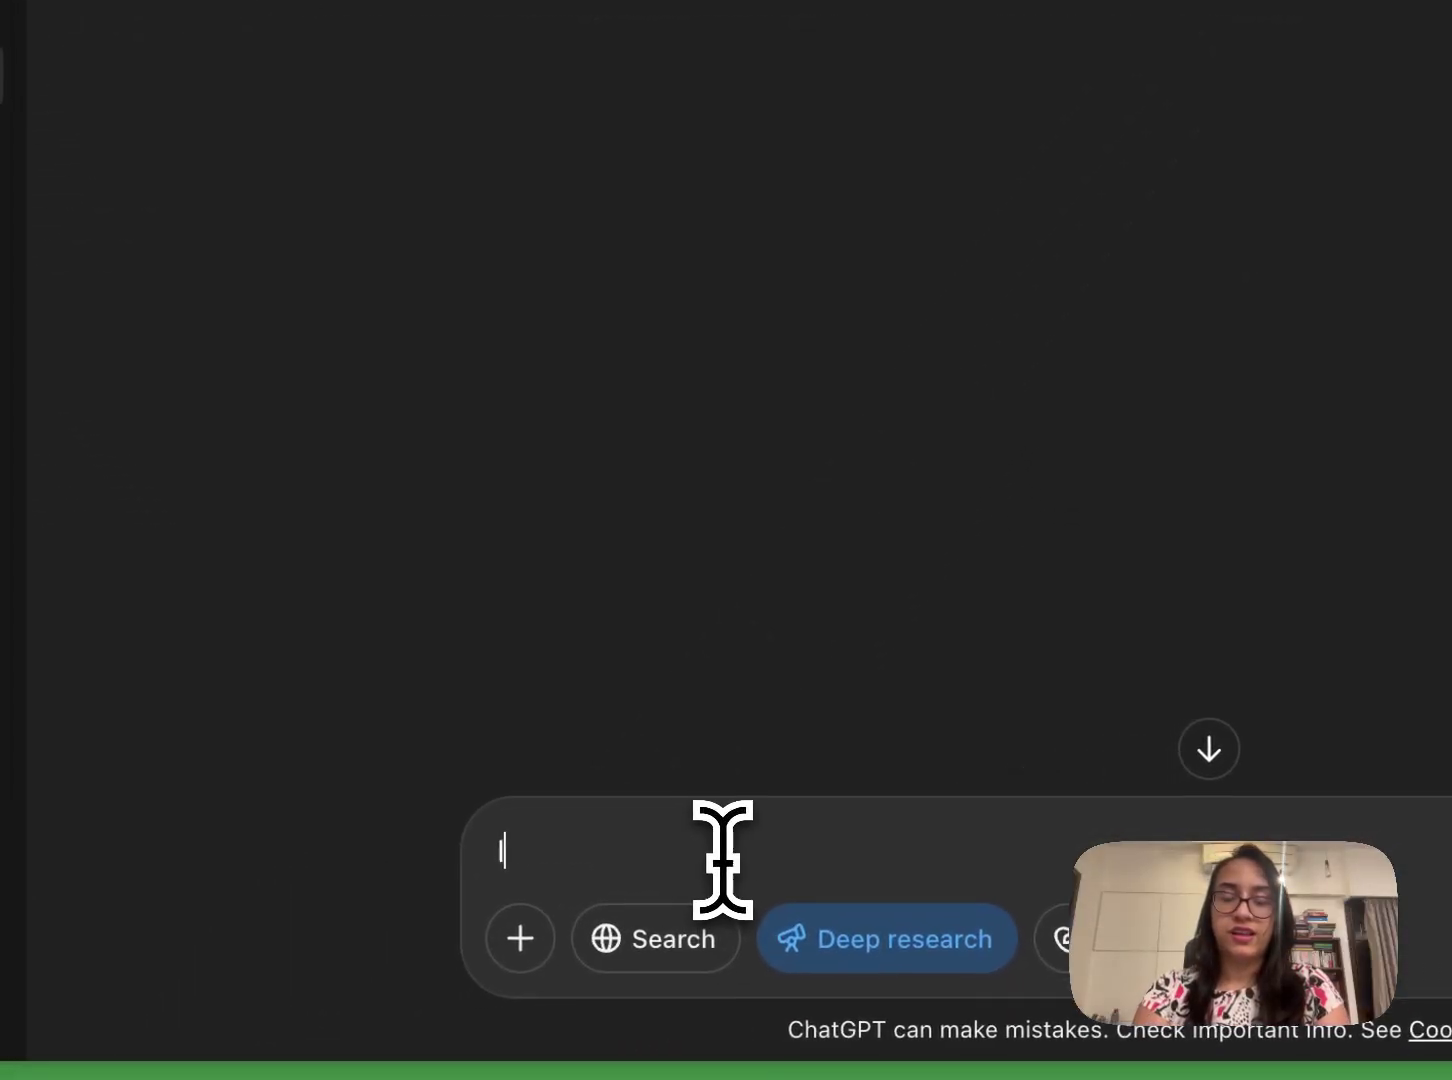
text(n the )
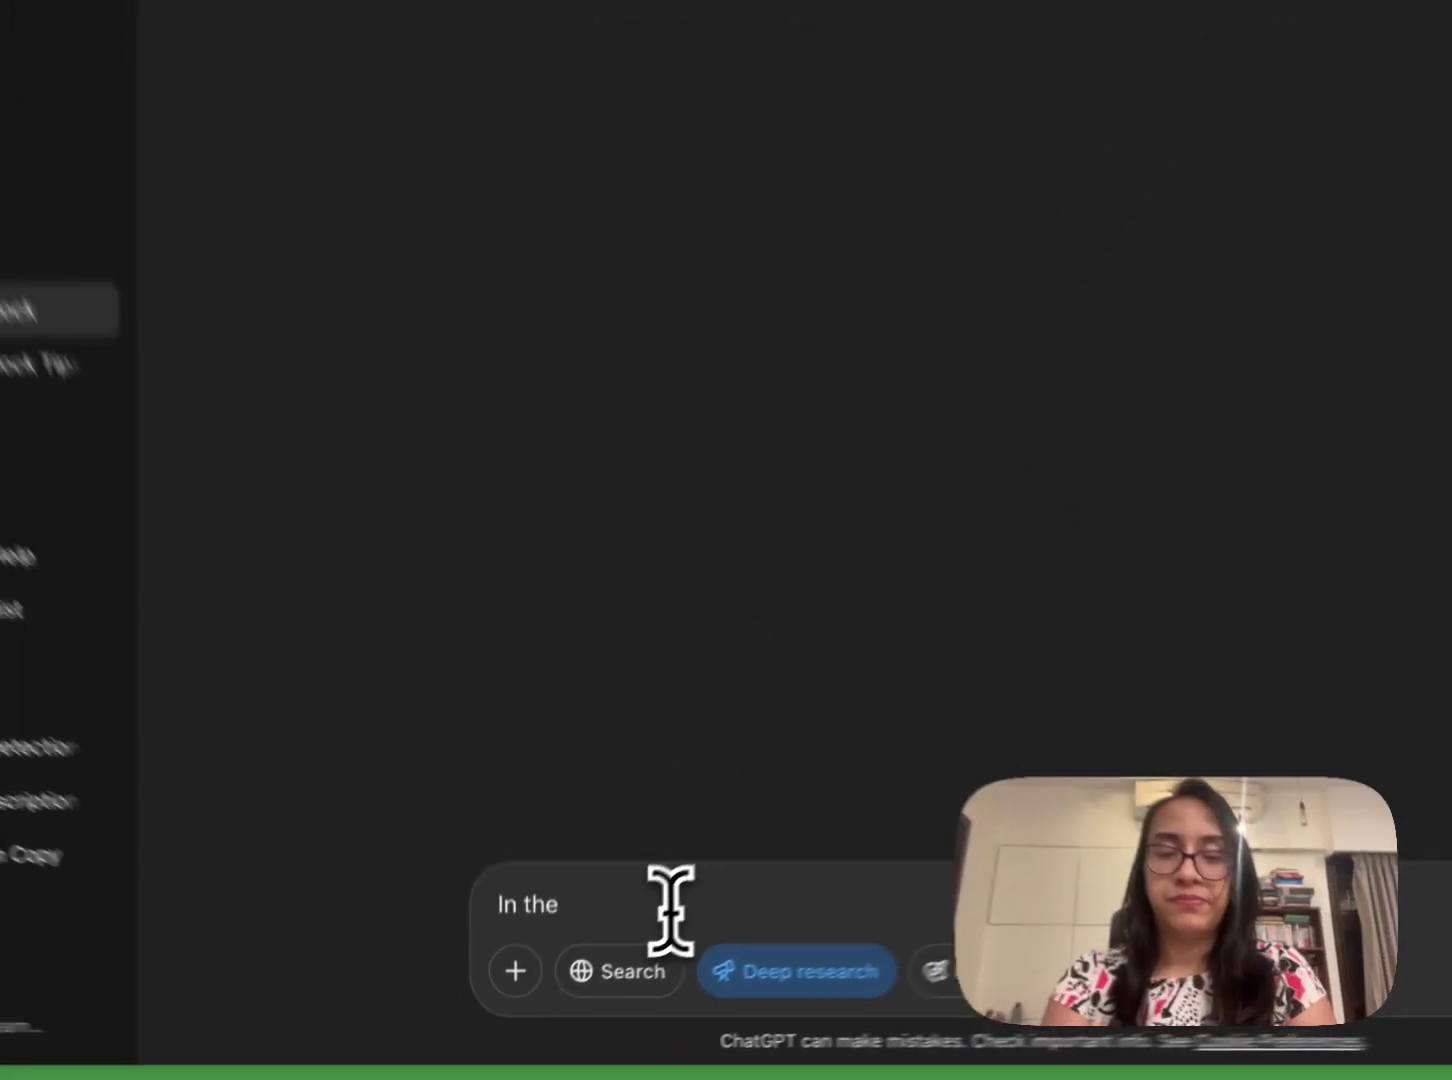
text(year 20)
text(25)
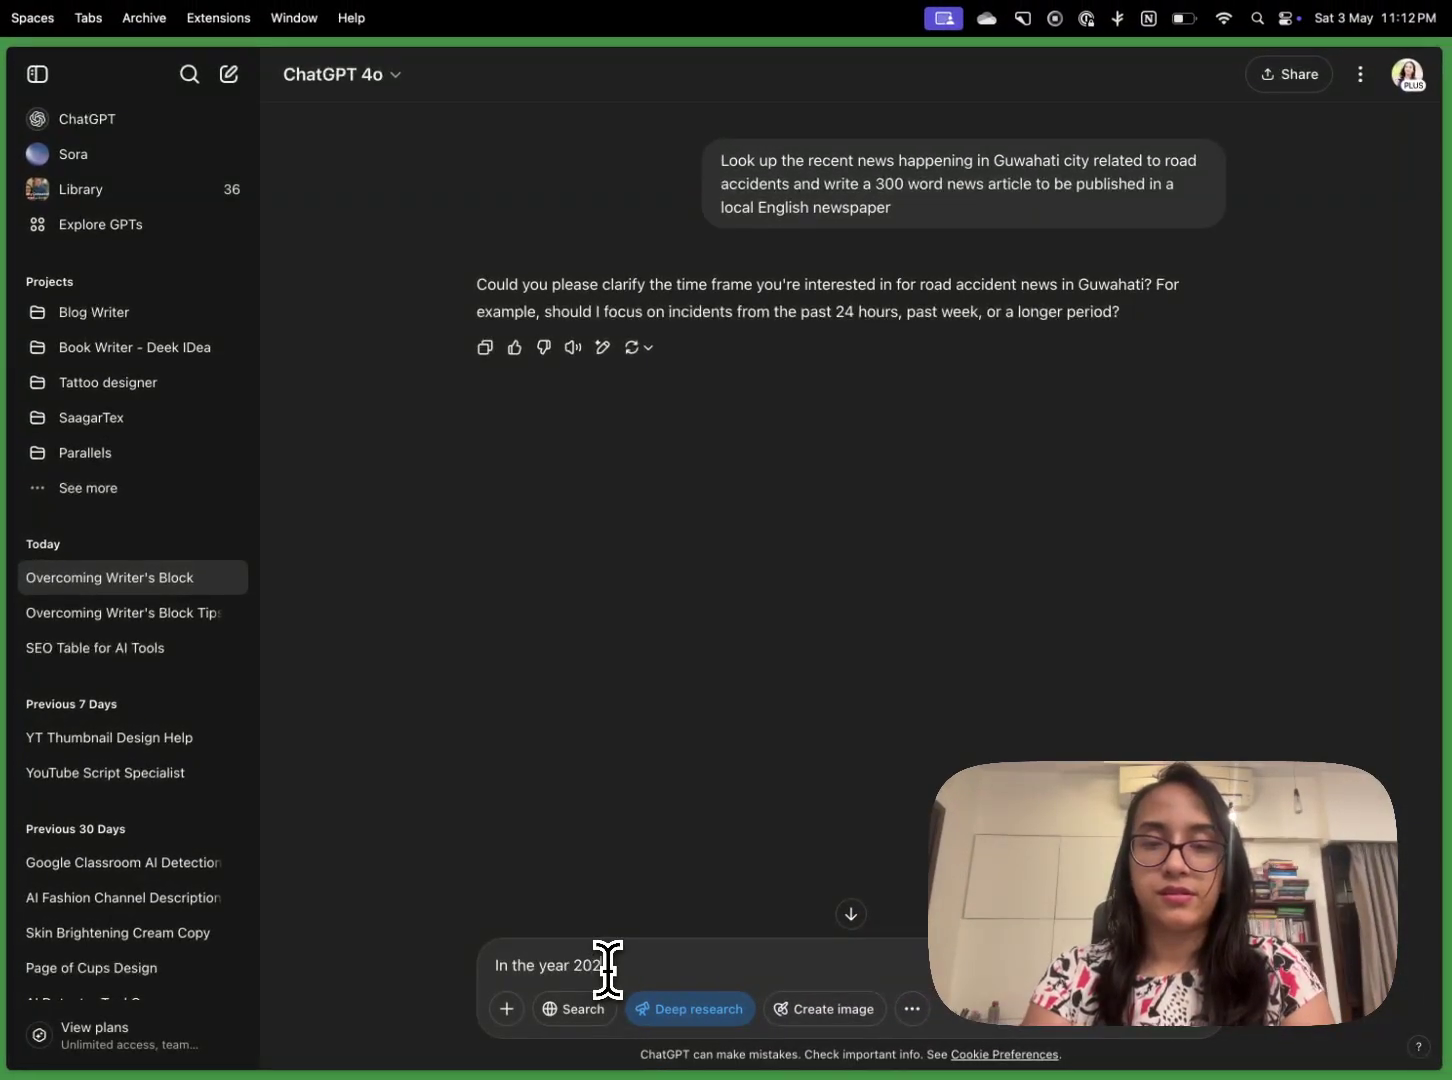
key(Return)
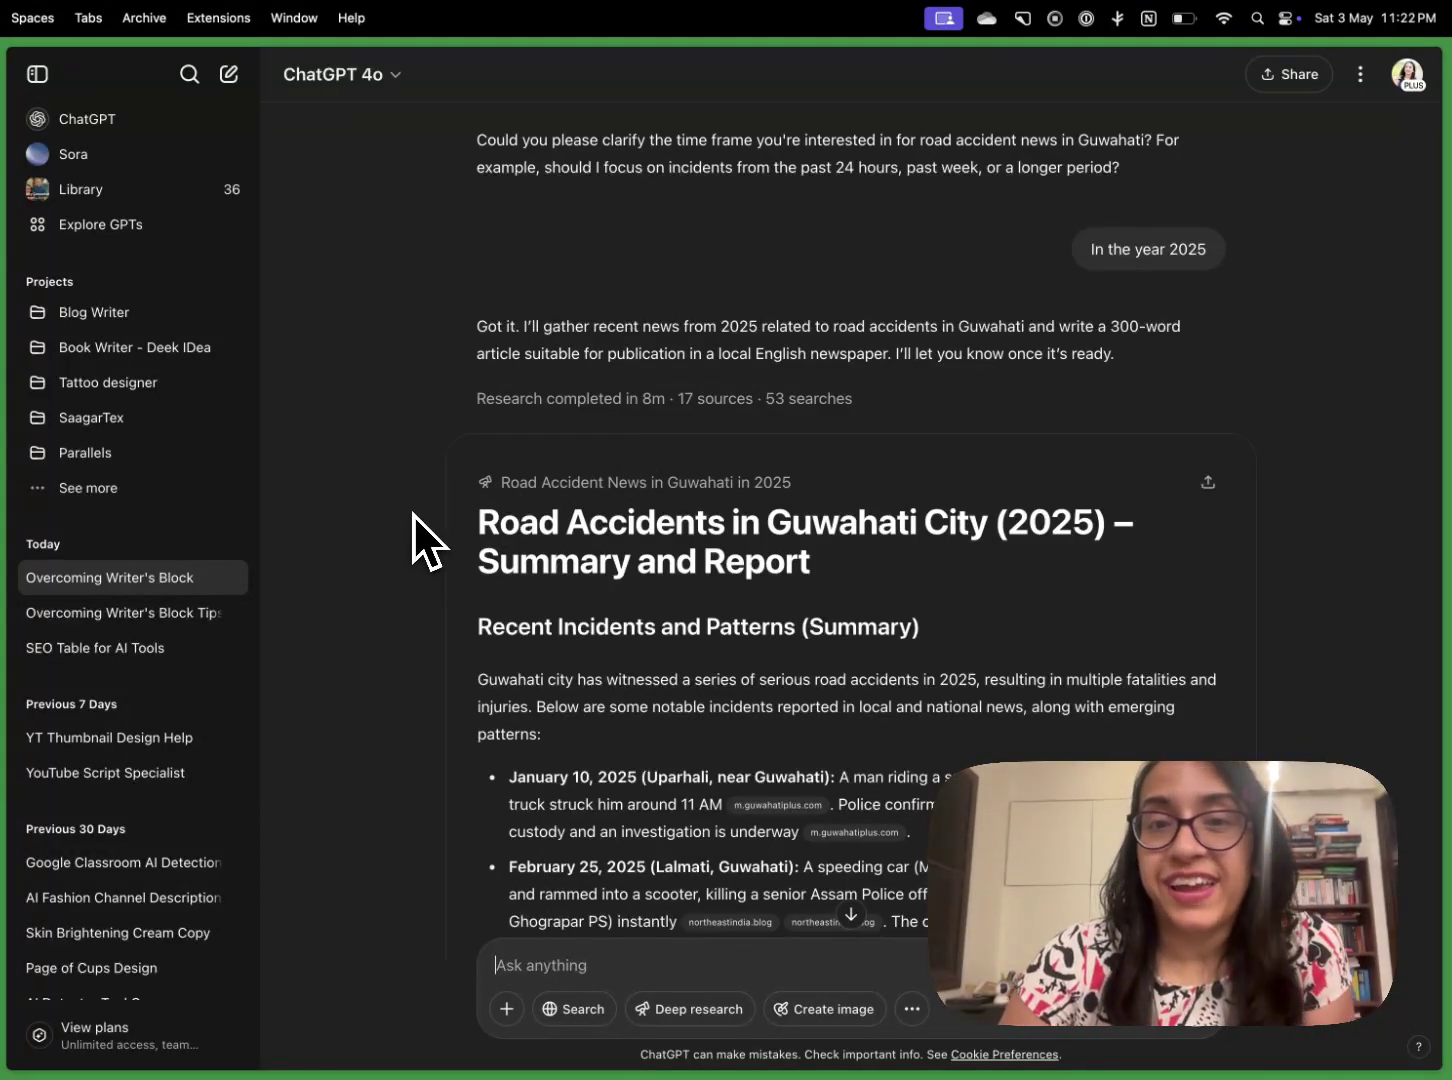
- Select the full 'Road Accidents Spur Safety Concerns in Guwahati' news article in the report
scroll(655, 530, down, 2)
scroll(649, 517, down, 10)
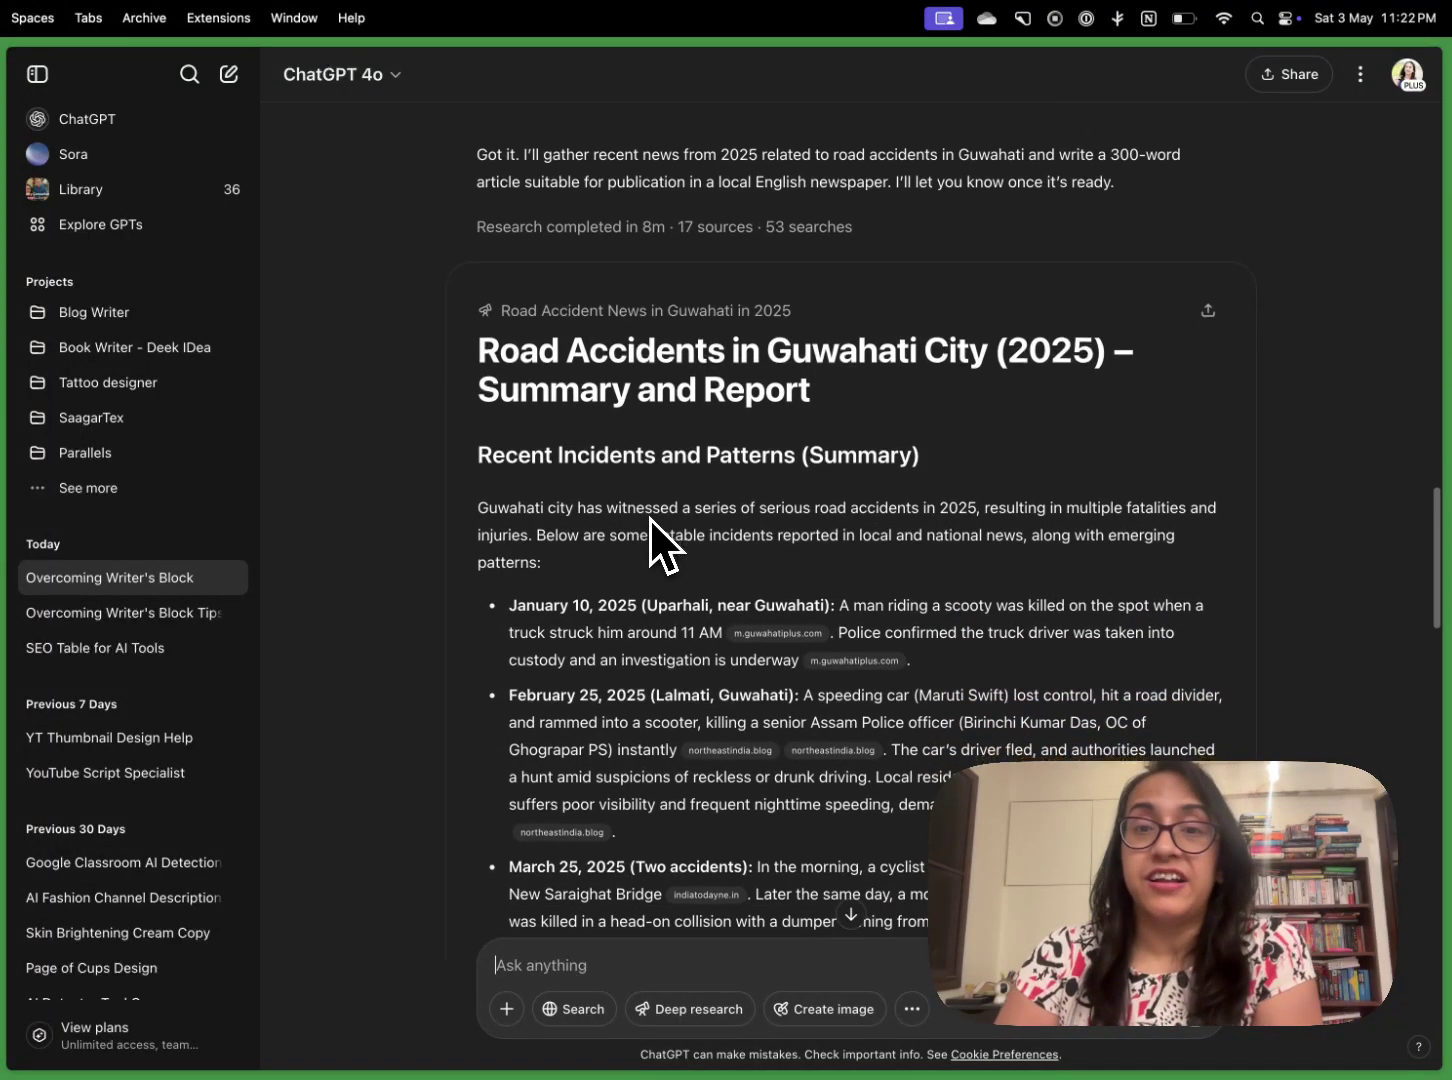
scroll(649, 517, down, 20)
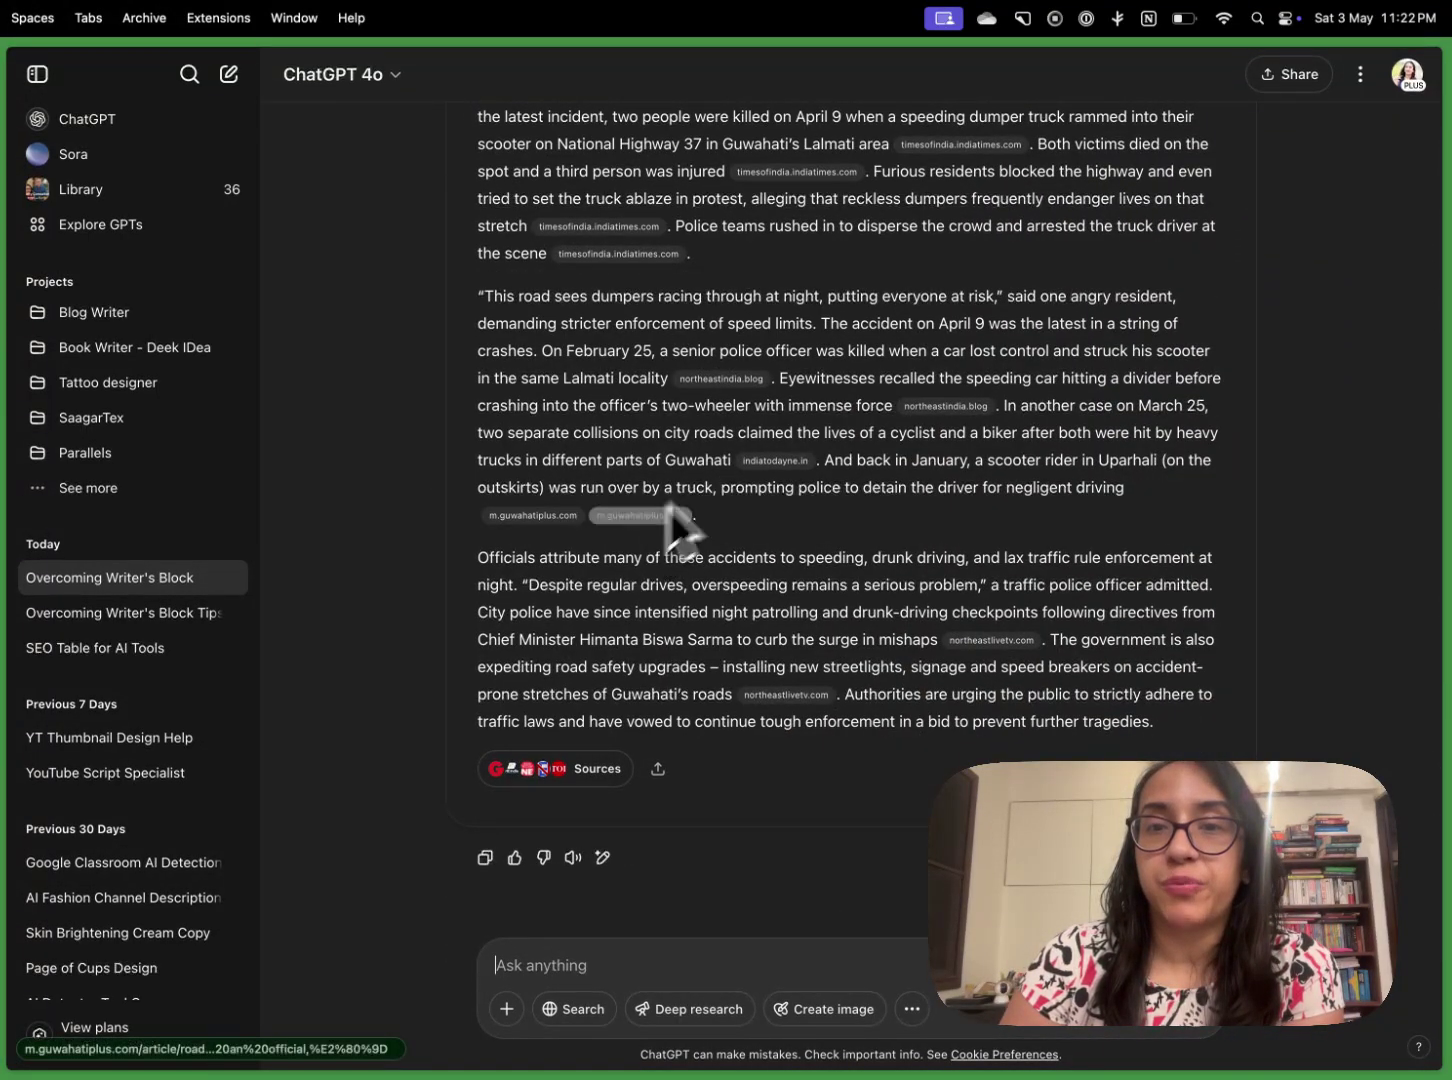
scroll(810, 411, up, 20)
scroll(810, 411, up, 8)
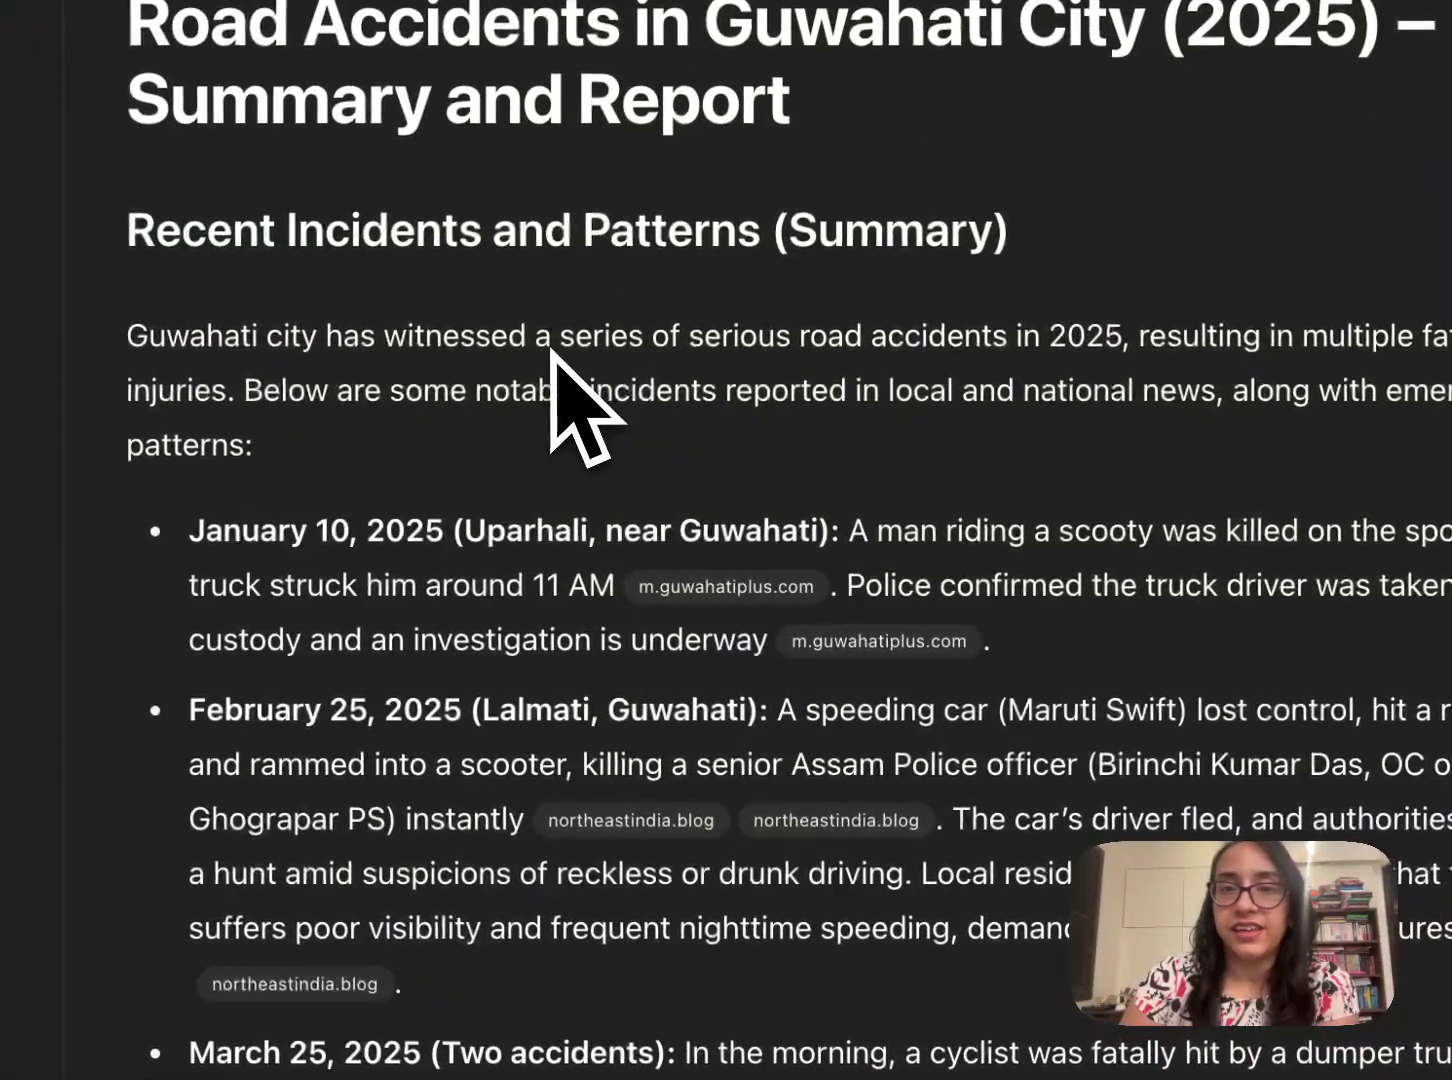
scroll(551, 350, down, 1)
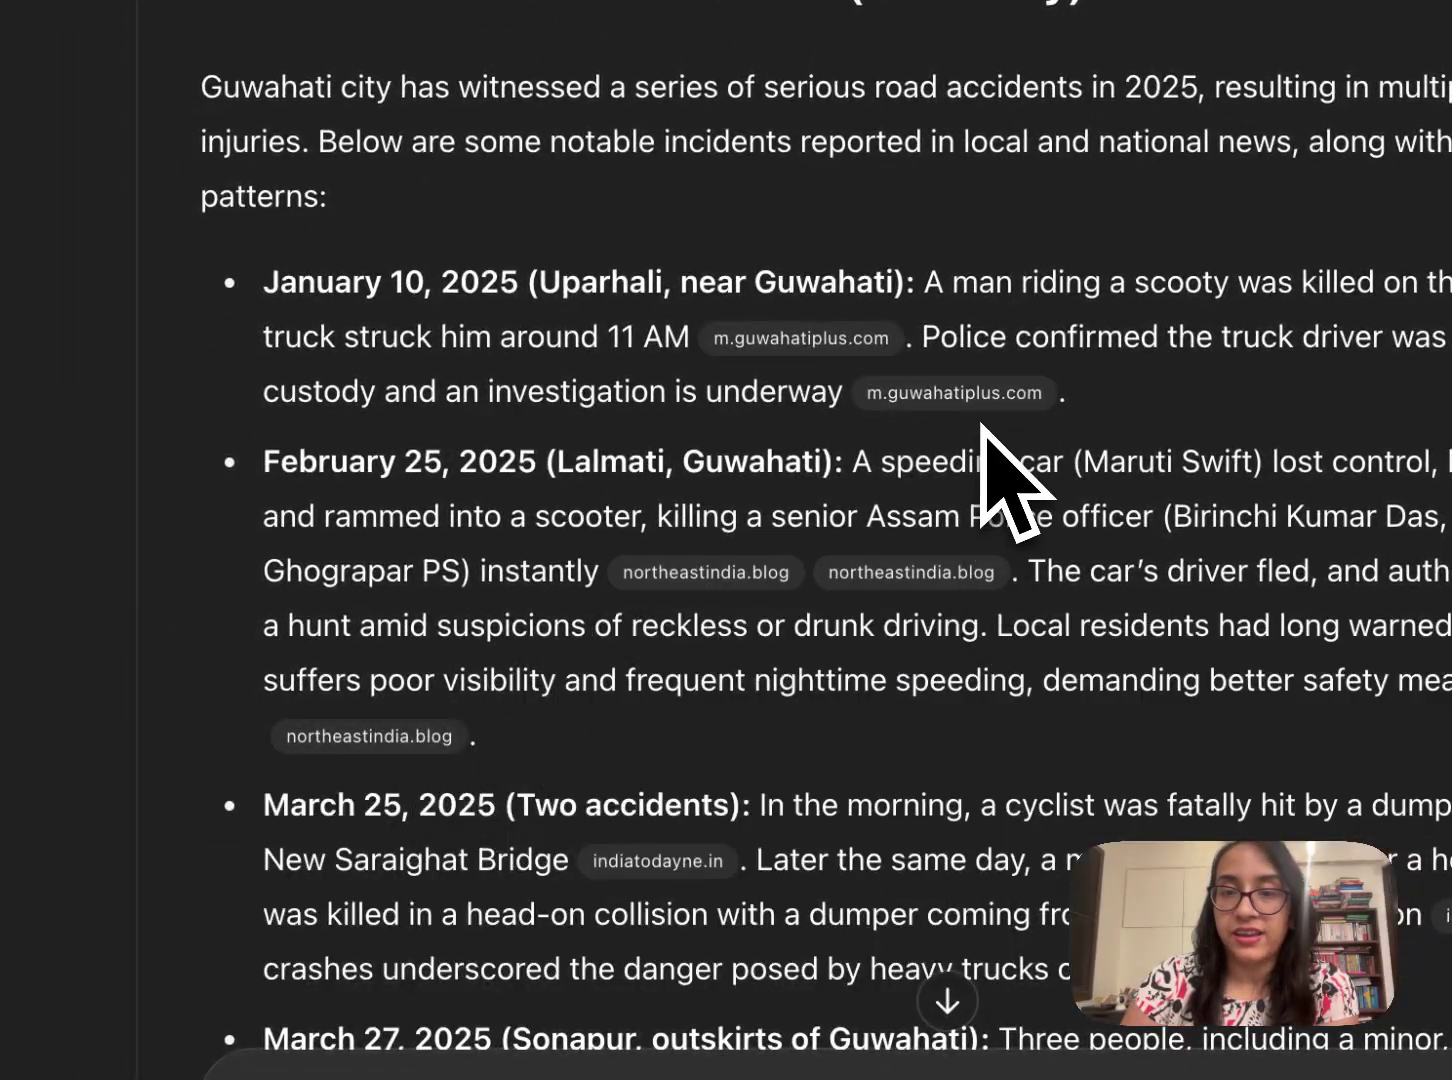
scroll(975, 415, down, 5)
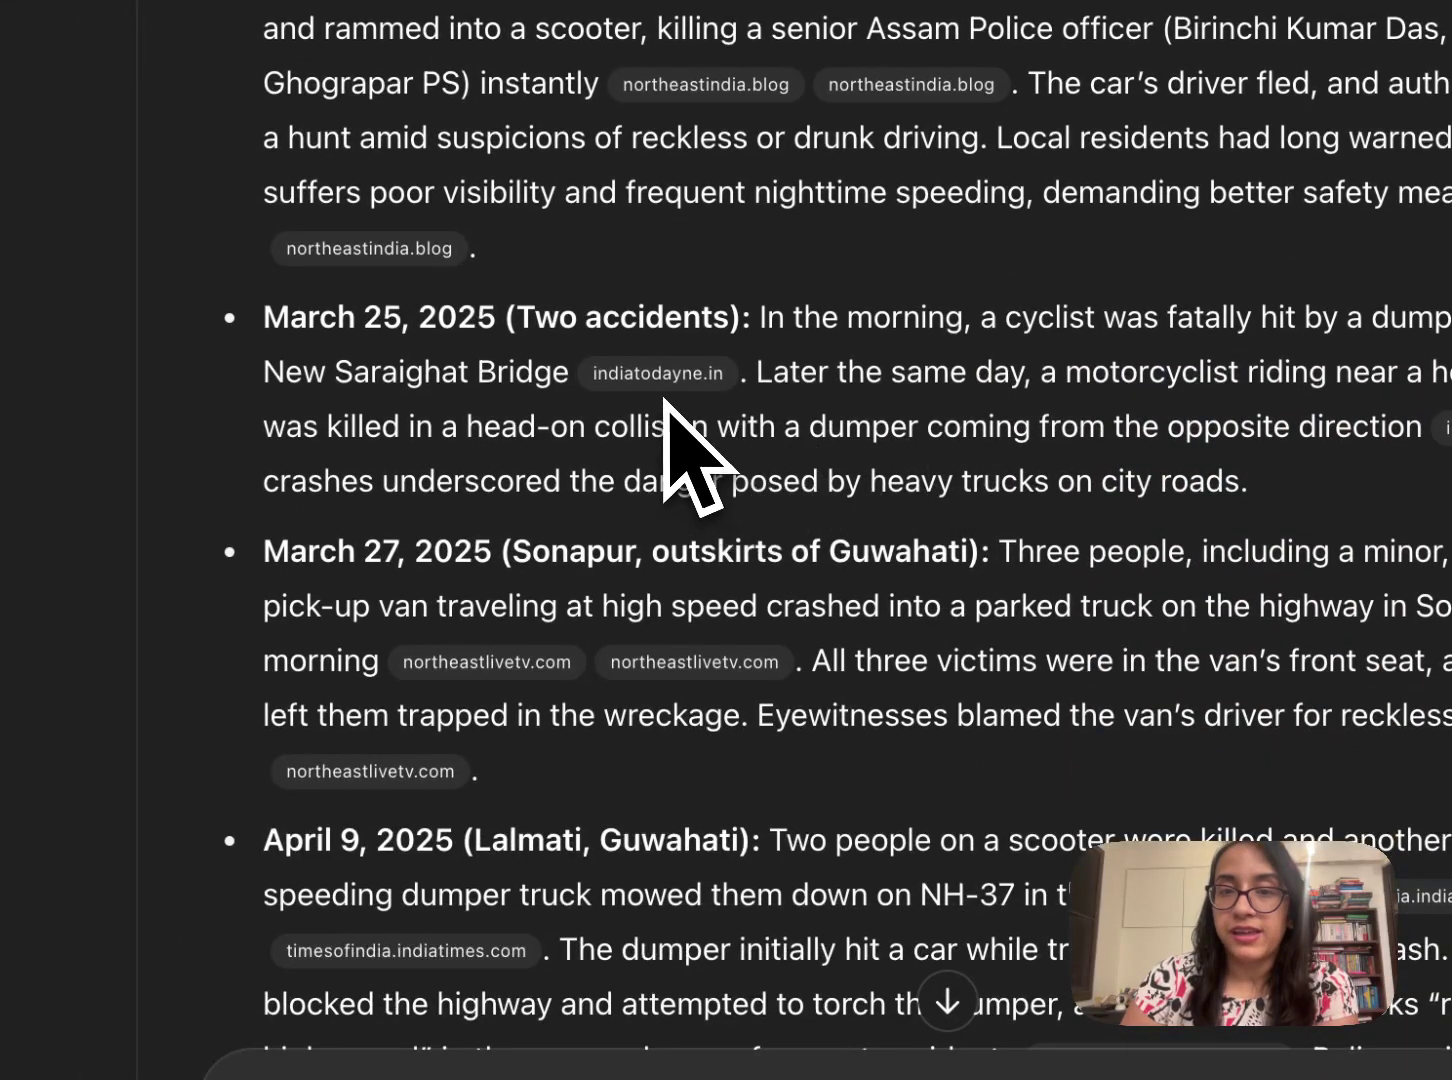
scroll(917, 706, up, 5)
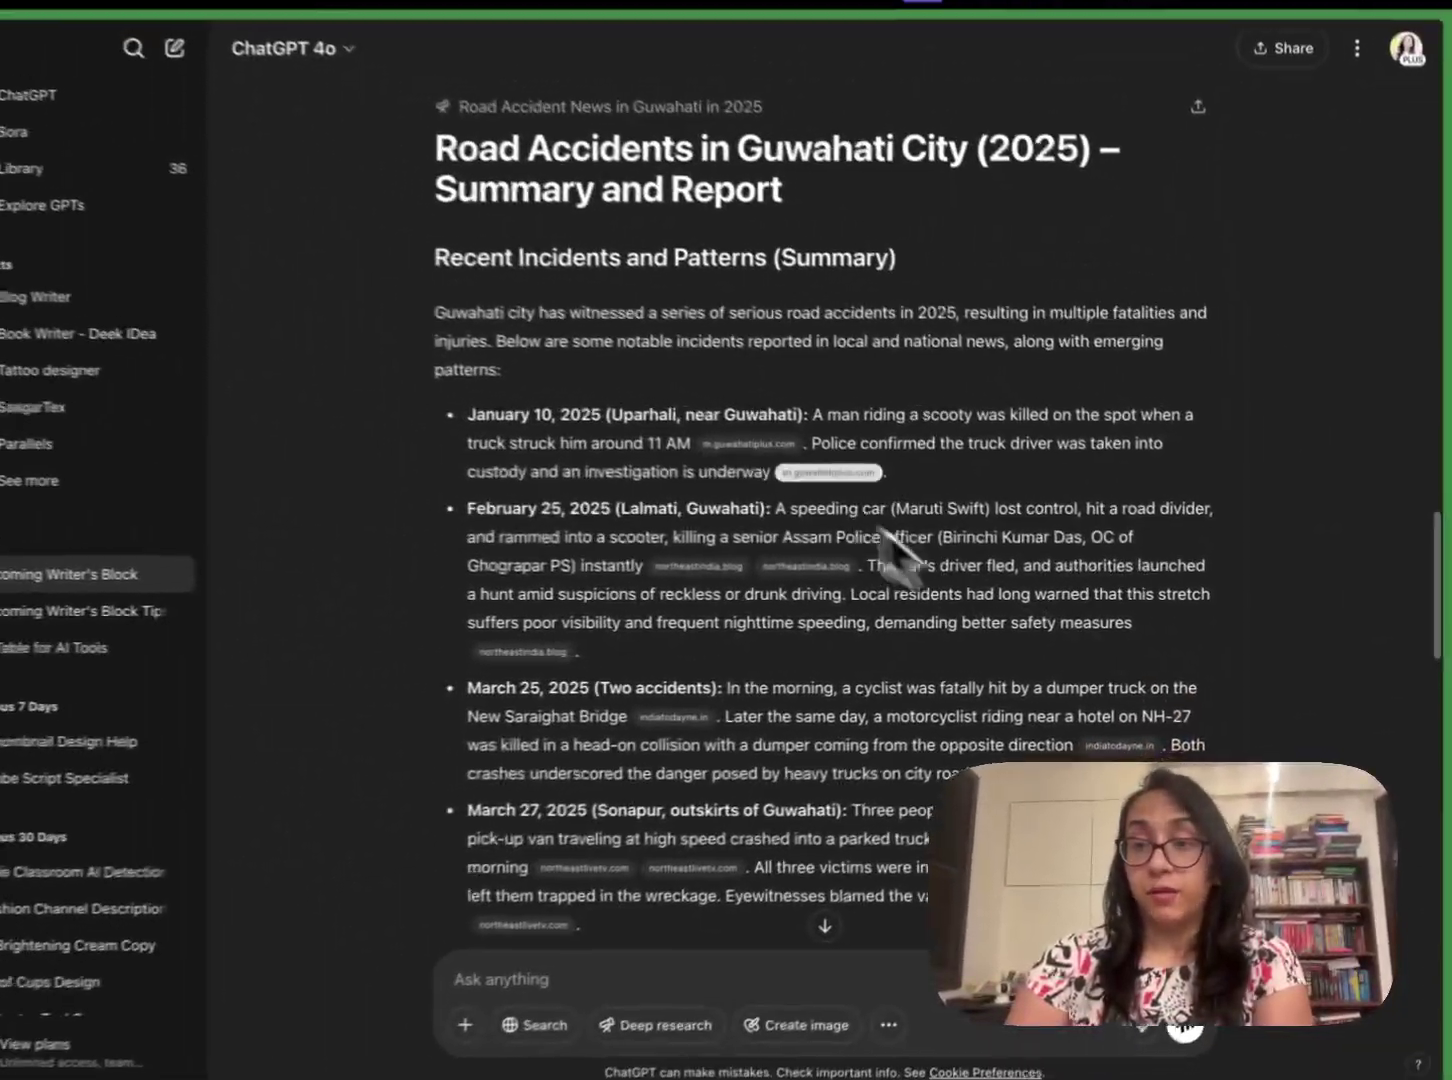
scroll(818, 500, down, 14)
scroll(818, 488, down, 5)
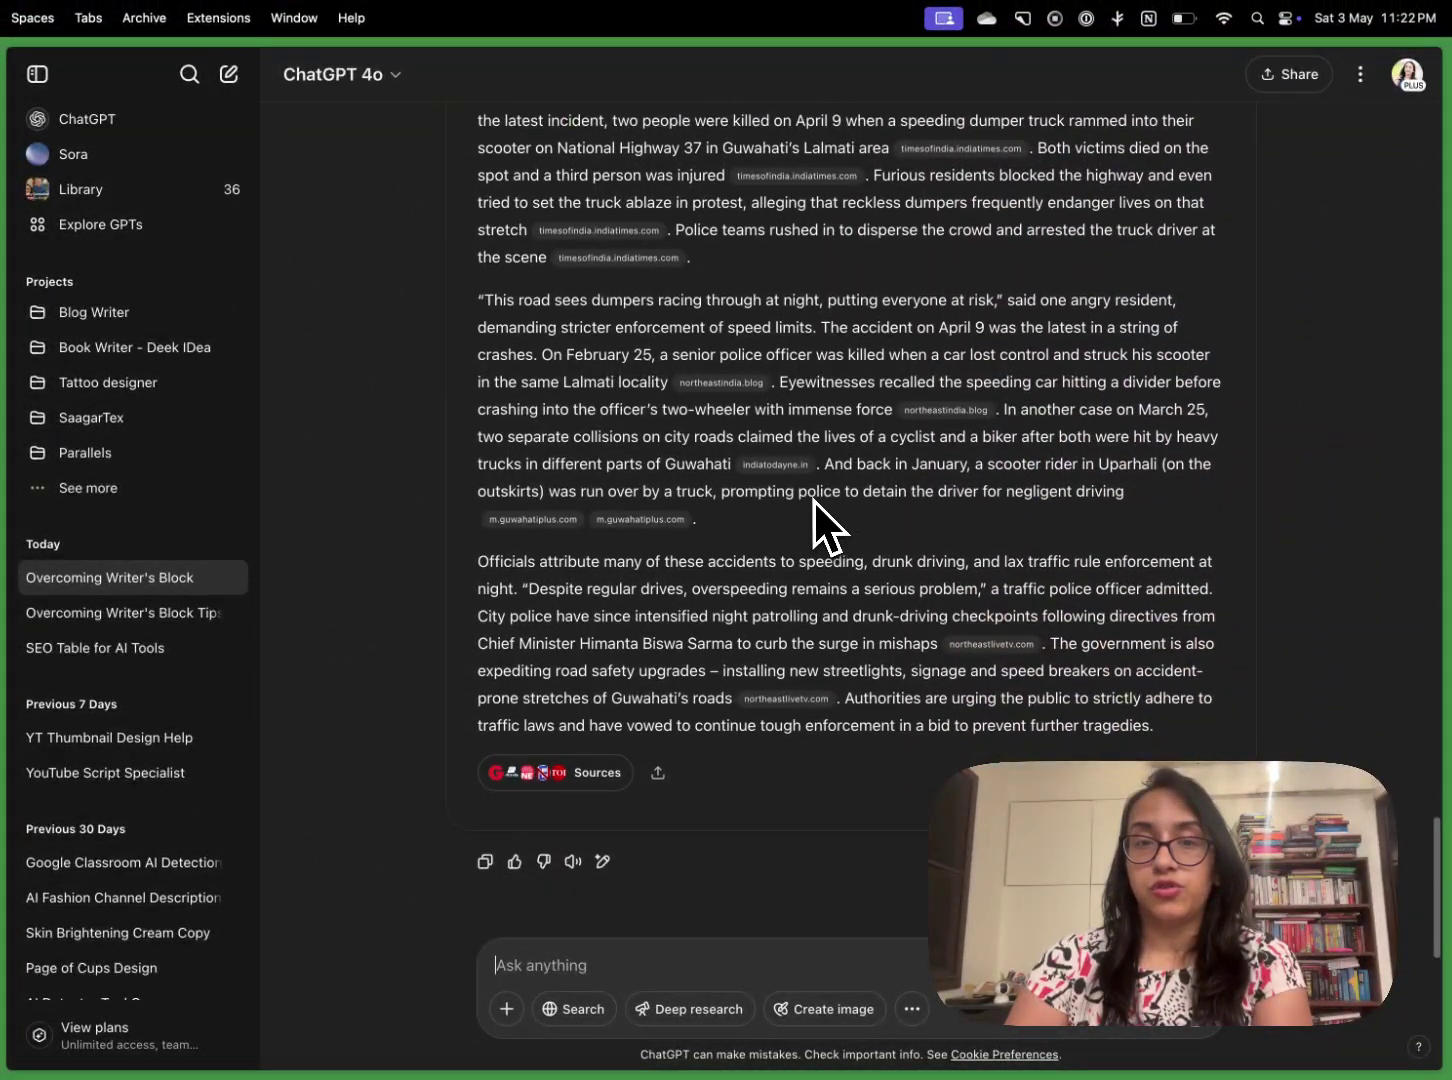
scroll(813, 500, up, 2)
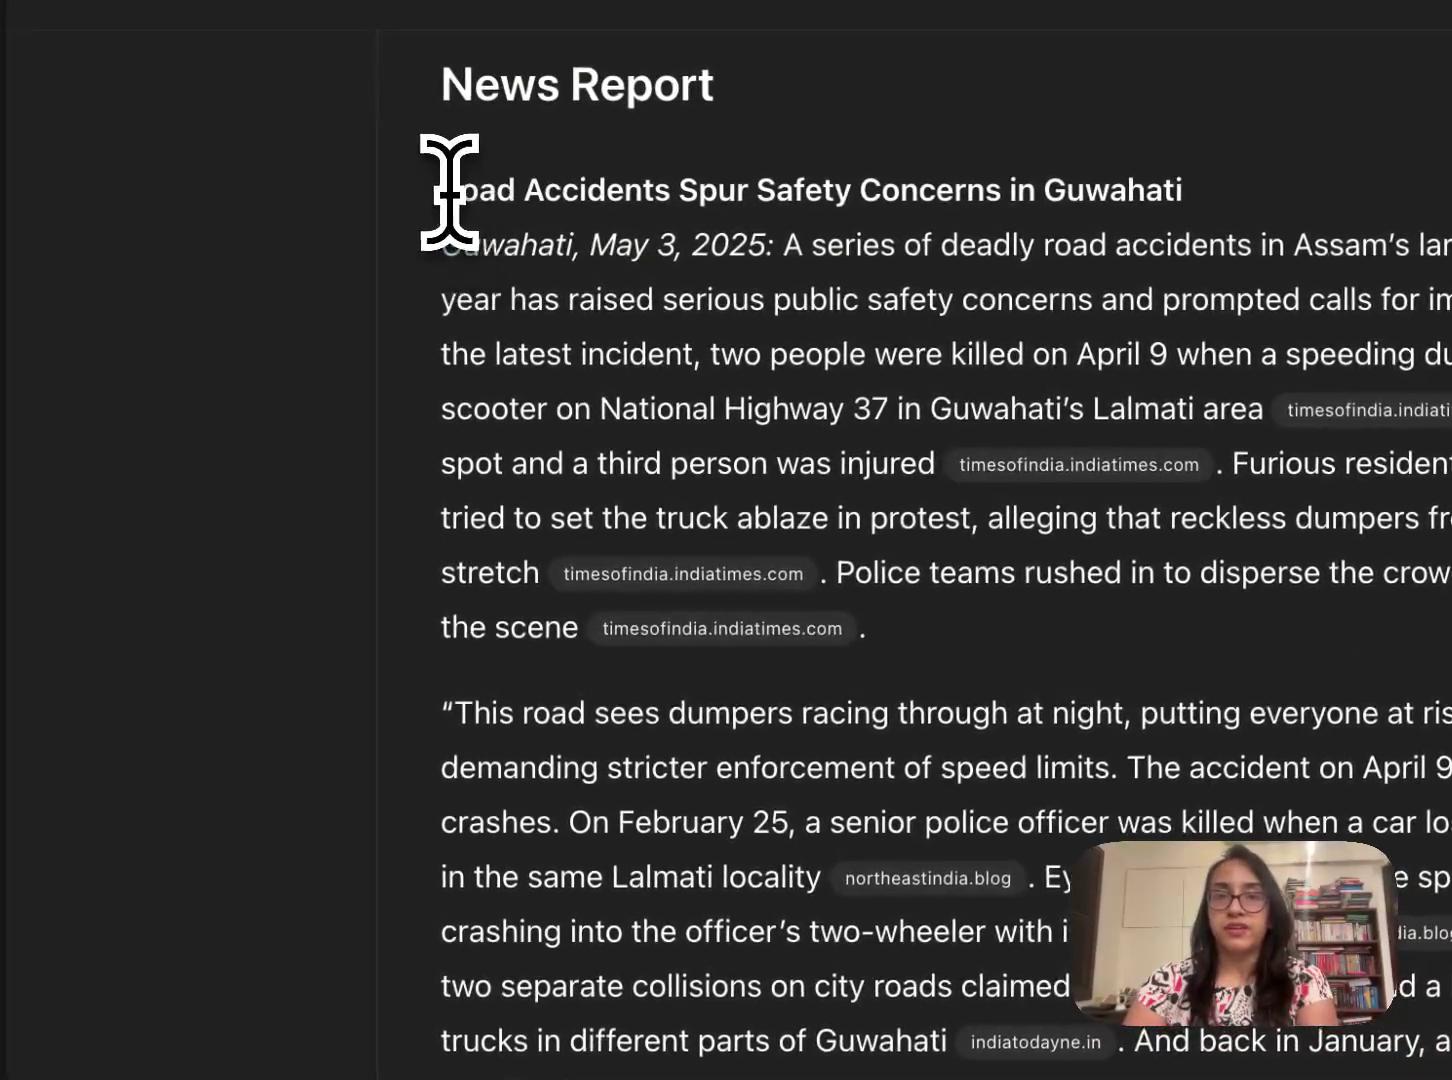
drag(449, 190, 1035, 580)
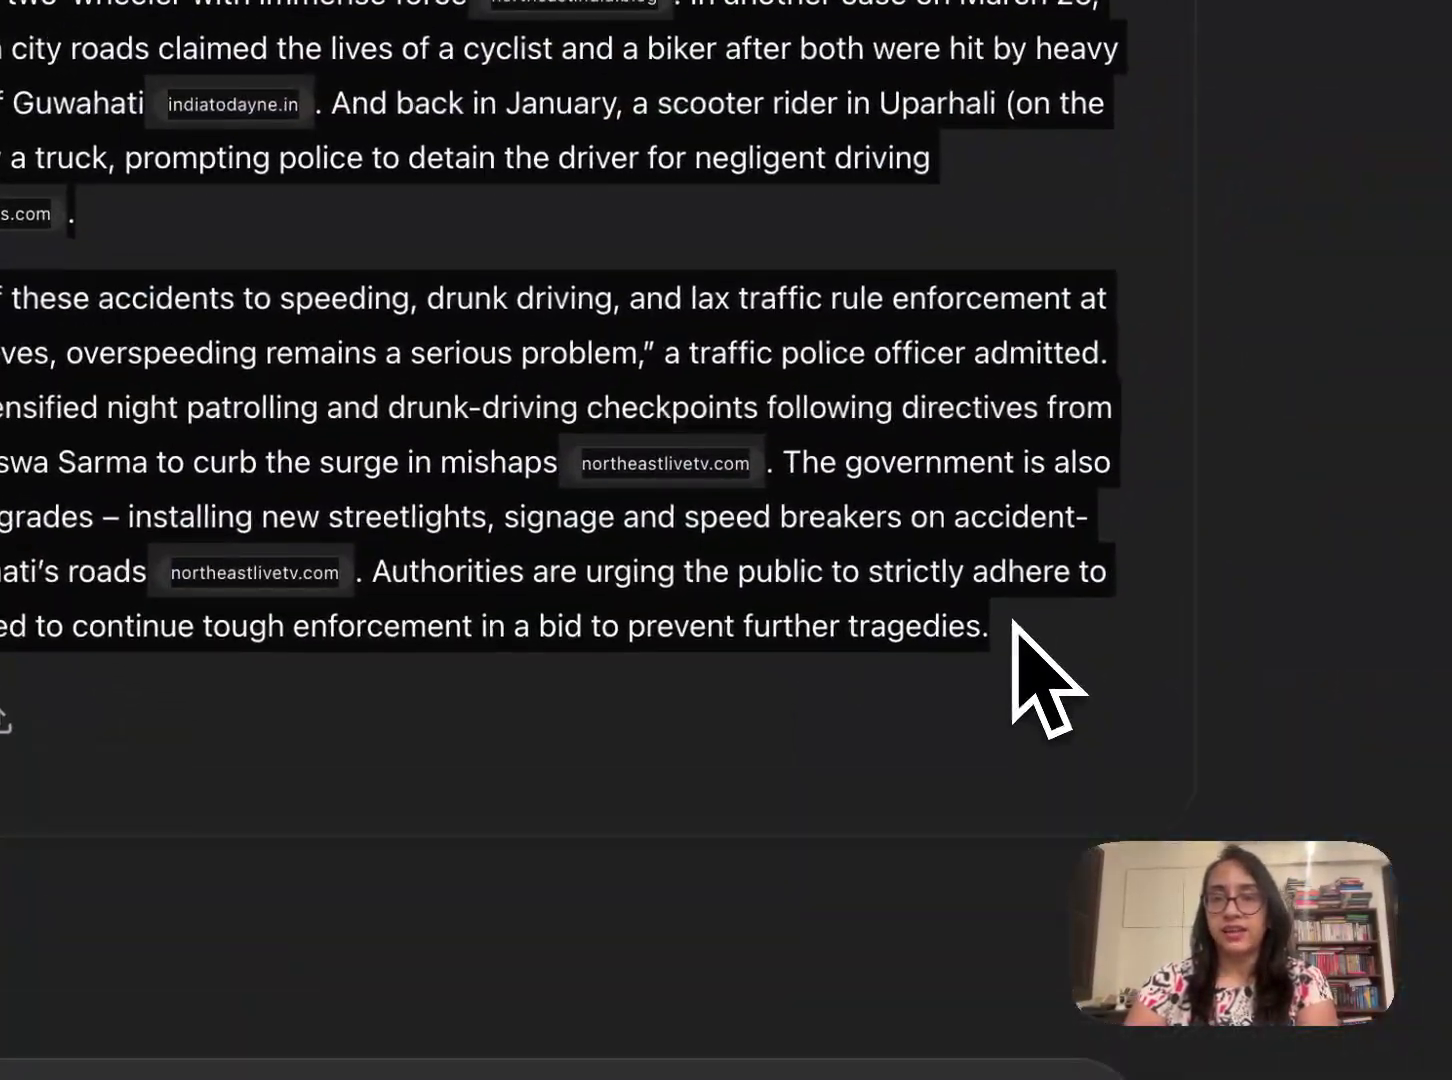
scroll(1033, 578, up, 5)
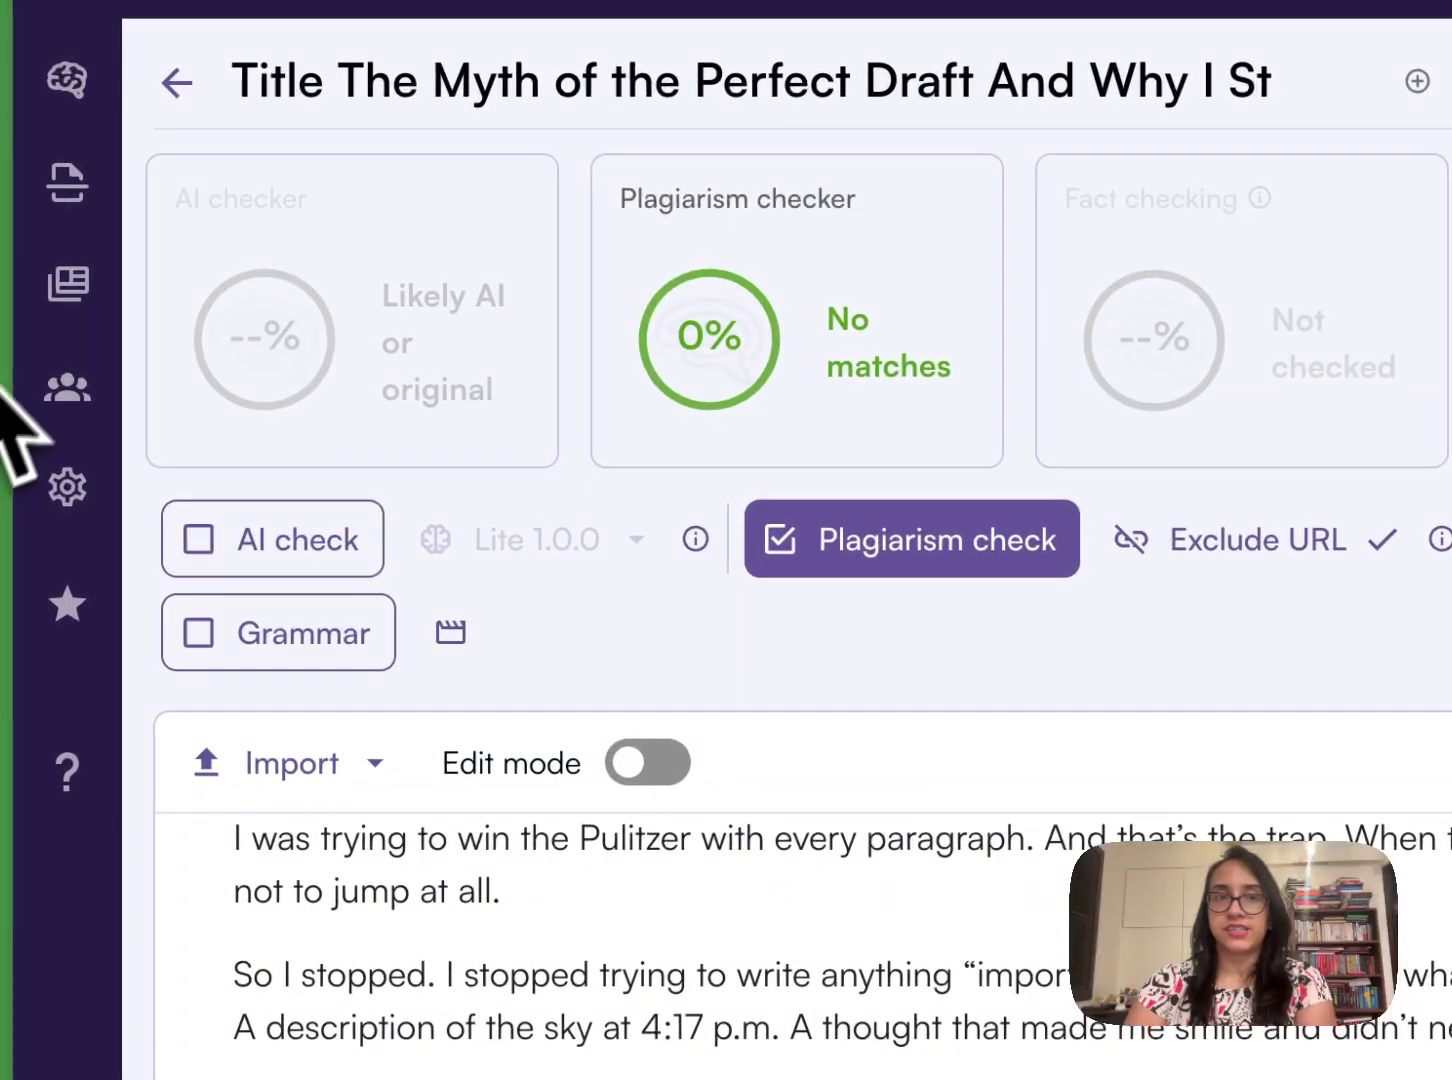
- Start a new Content Scanner scan and paste in the Guwahati news article
mouse_move(97, 94)
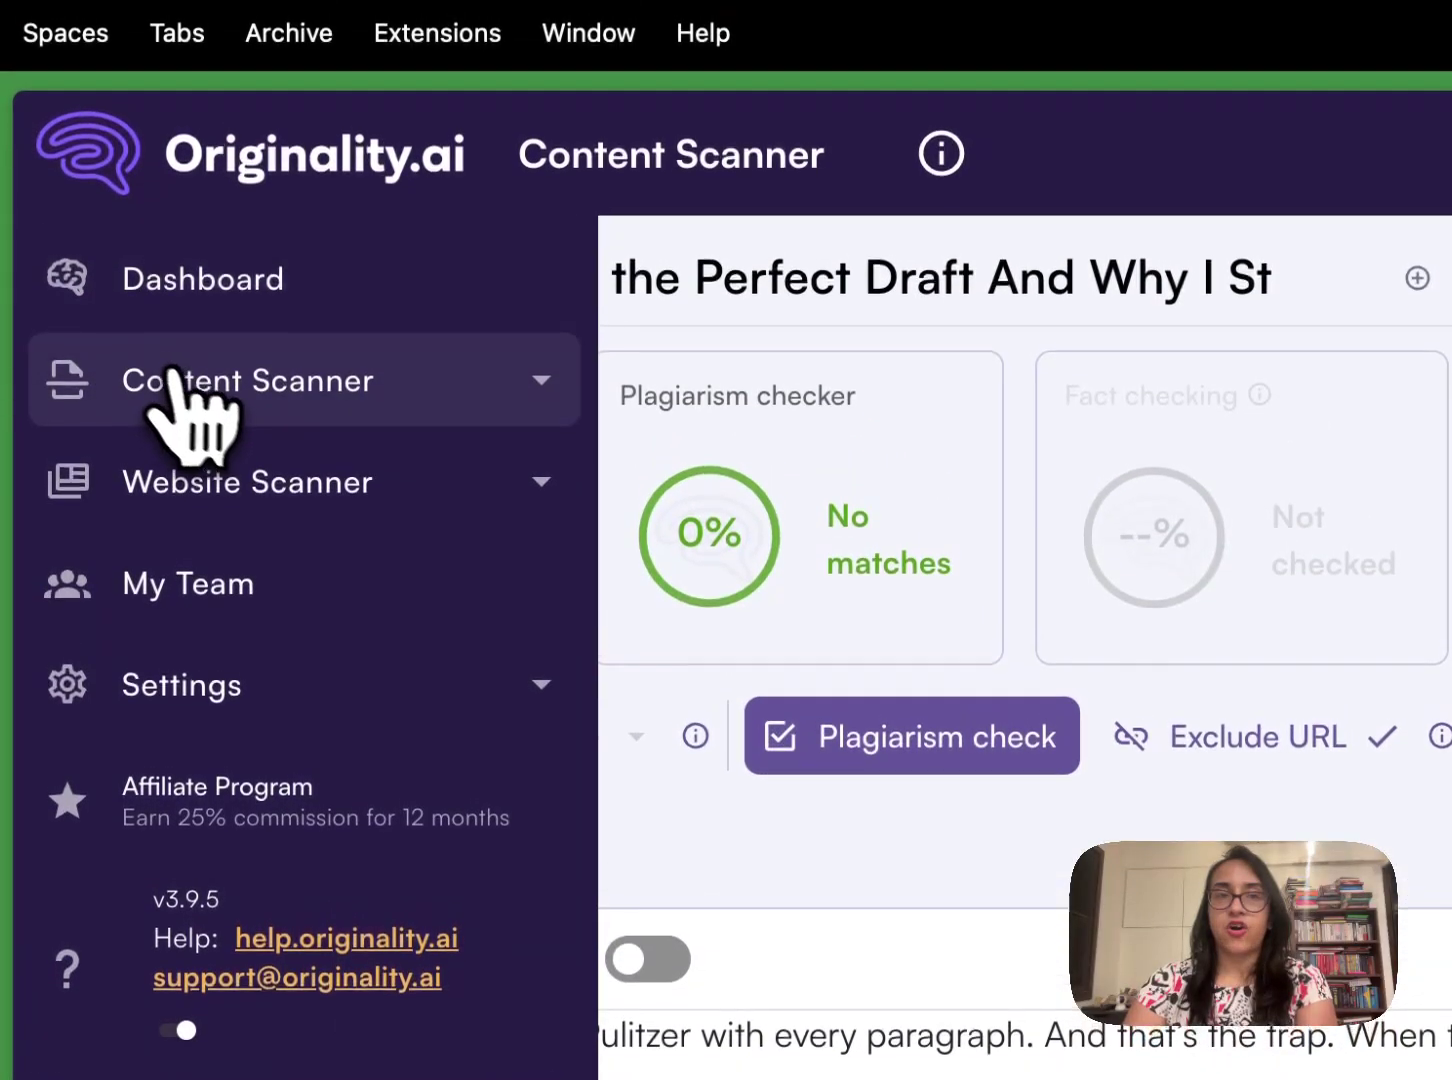
click(178, 374)
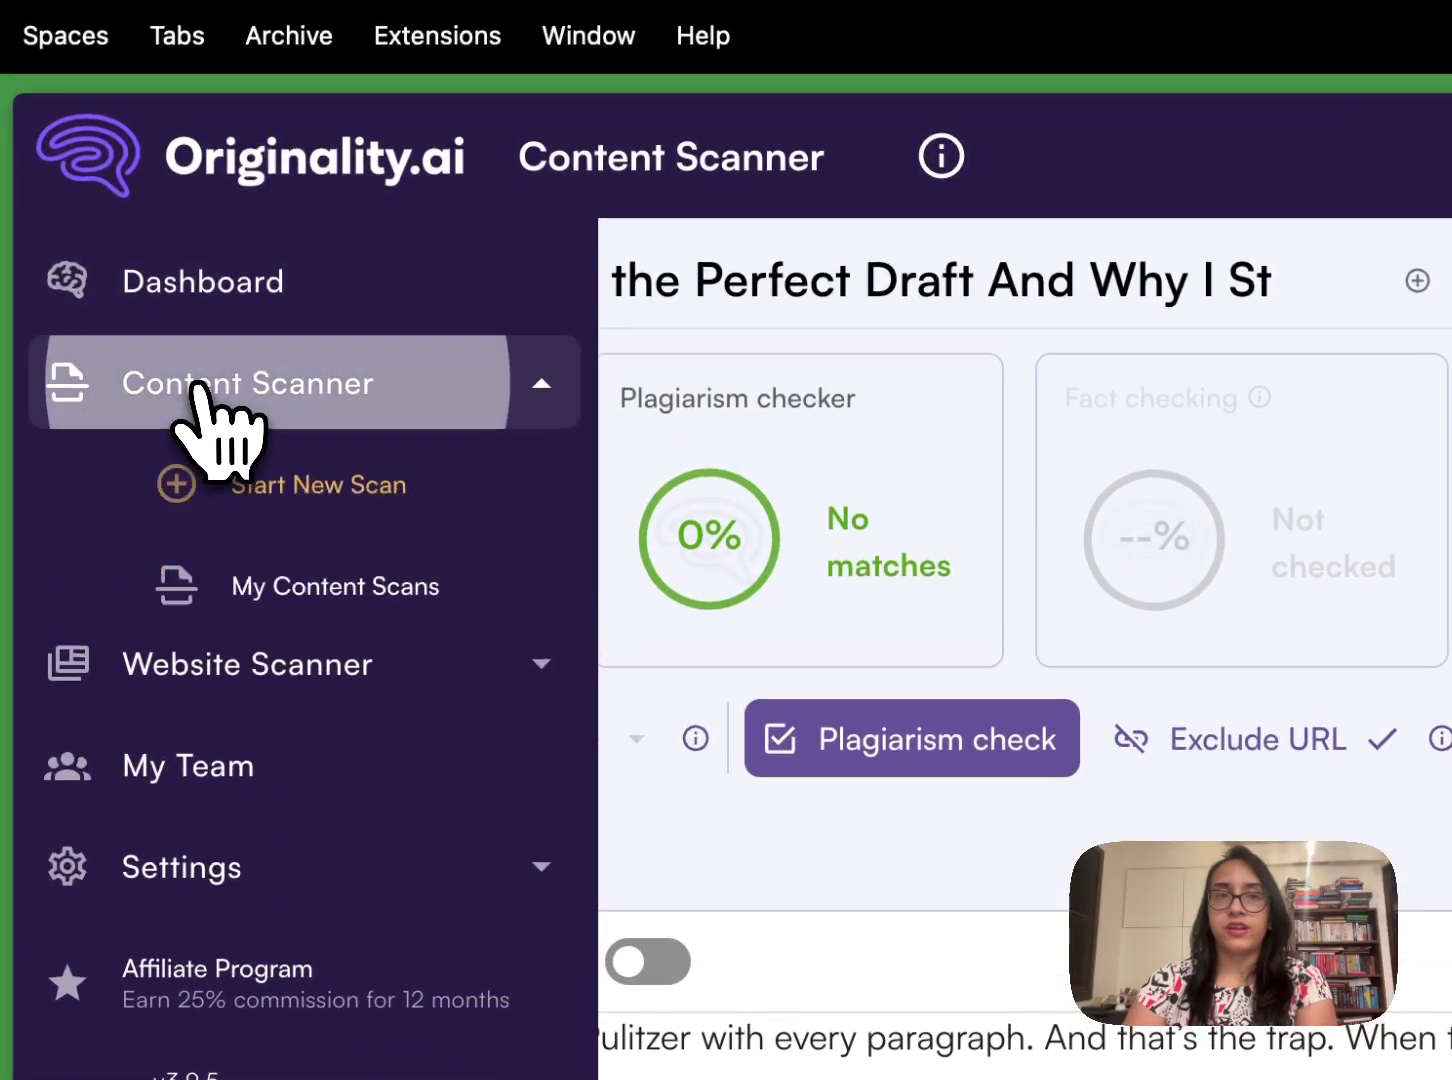
click(262, 486)
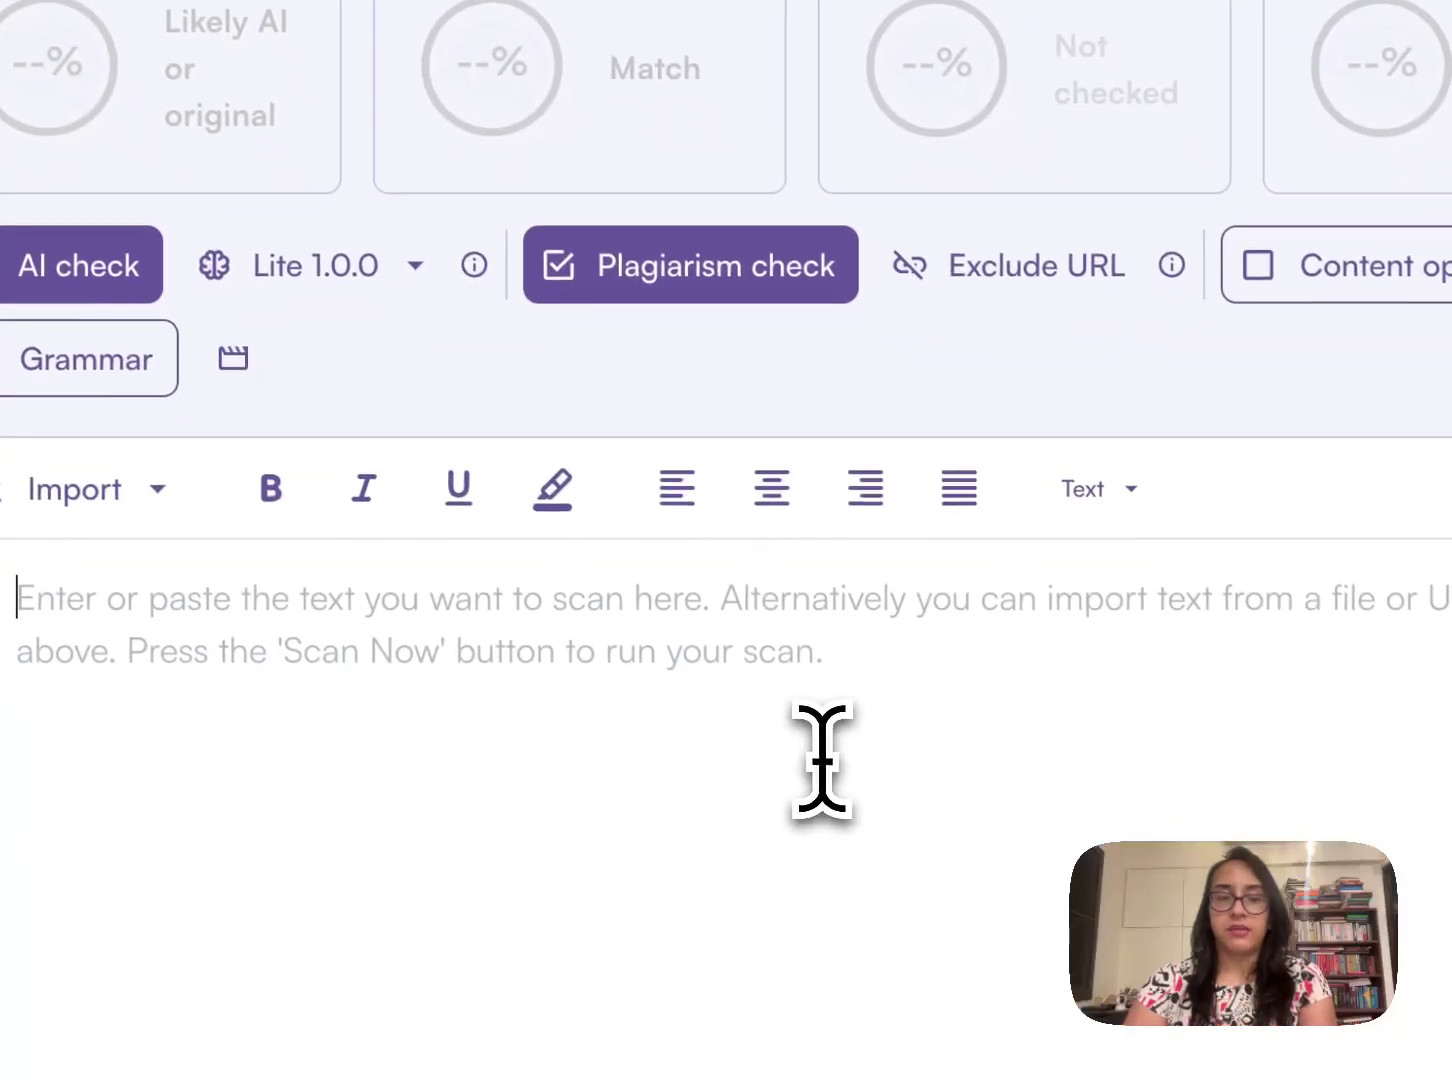
key(ctrl+v)
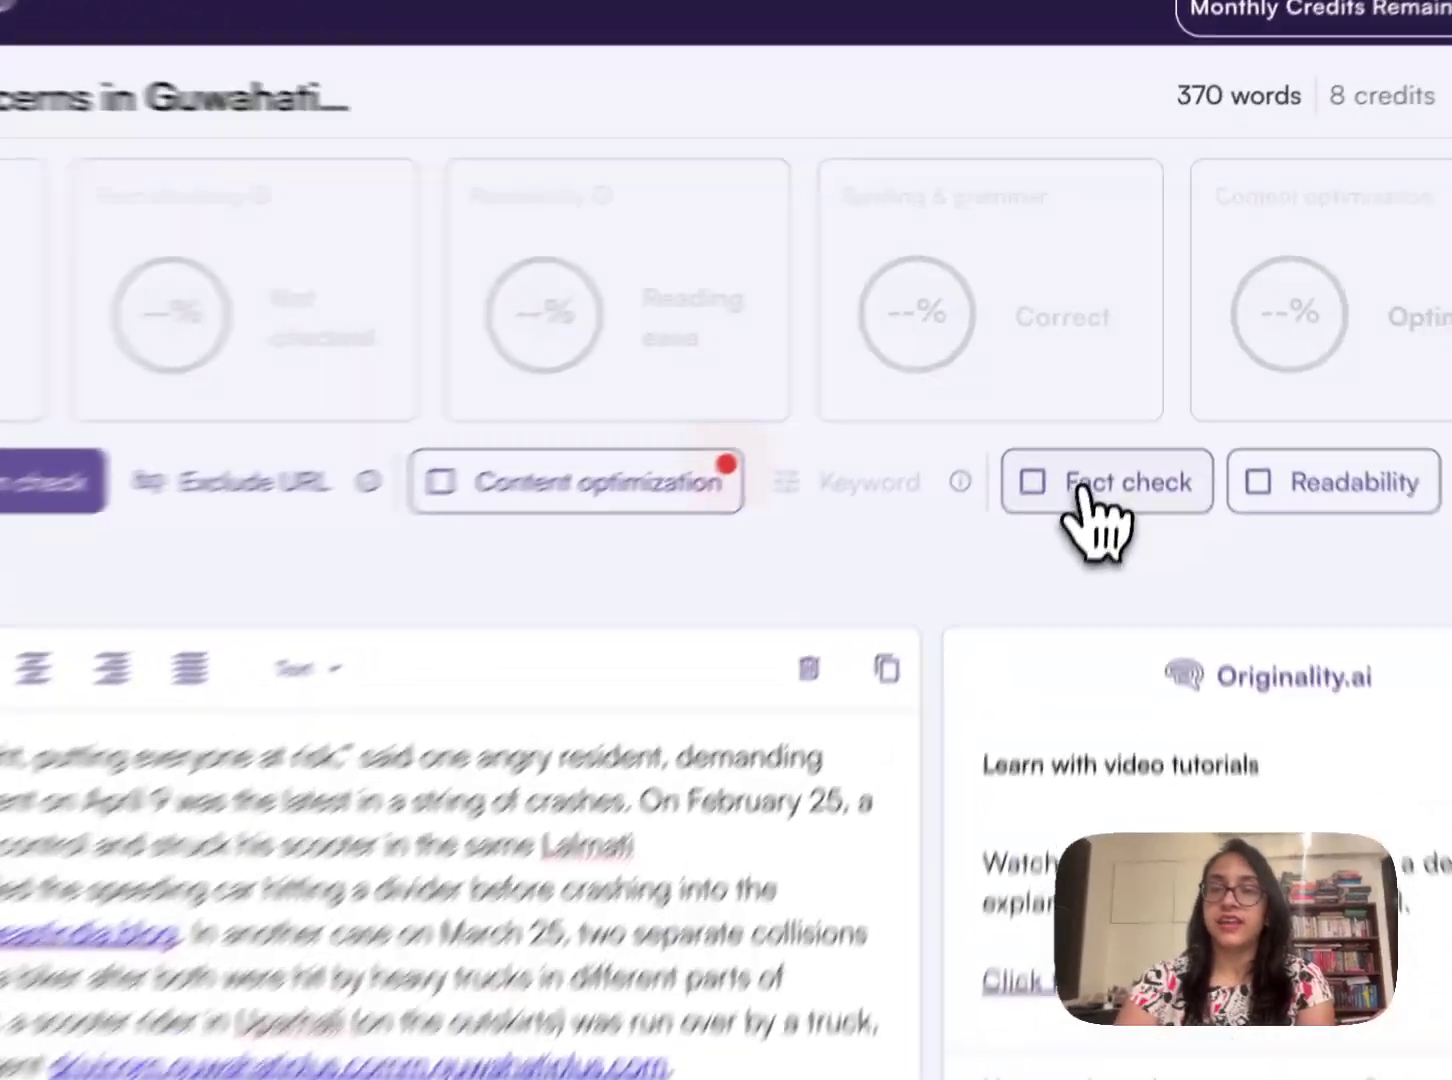
- Run the scan with only Fact check enabled, Plagiarism and AI checks turned off
click(1135, 372)
click(512, 373)
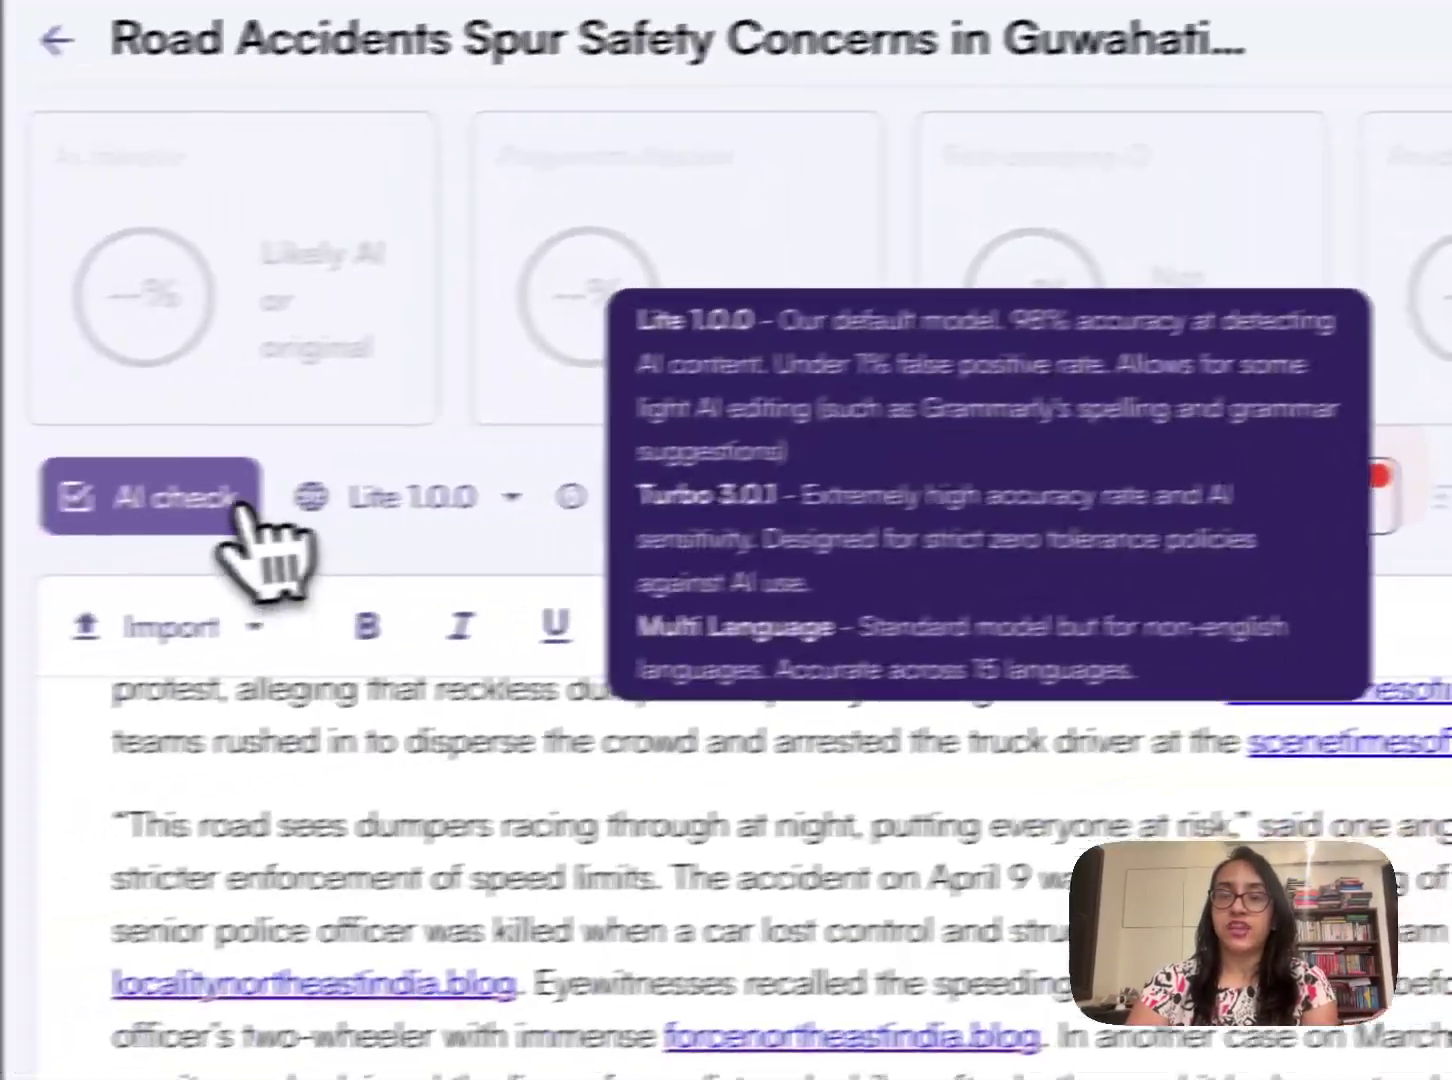
click(298, 490)
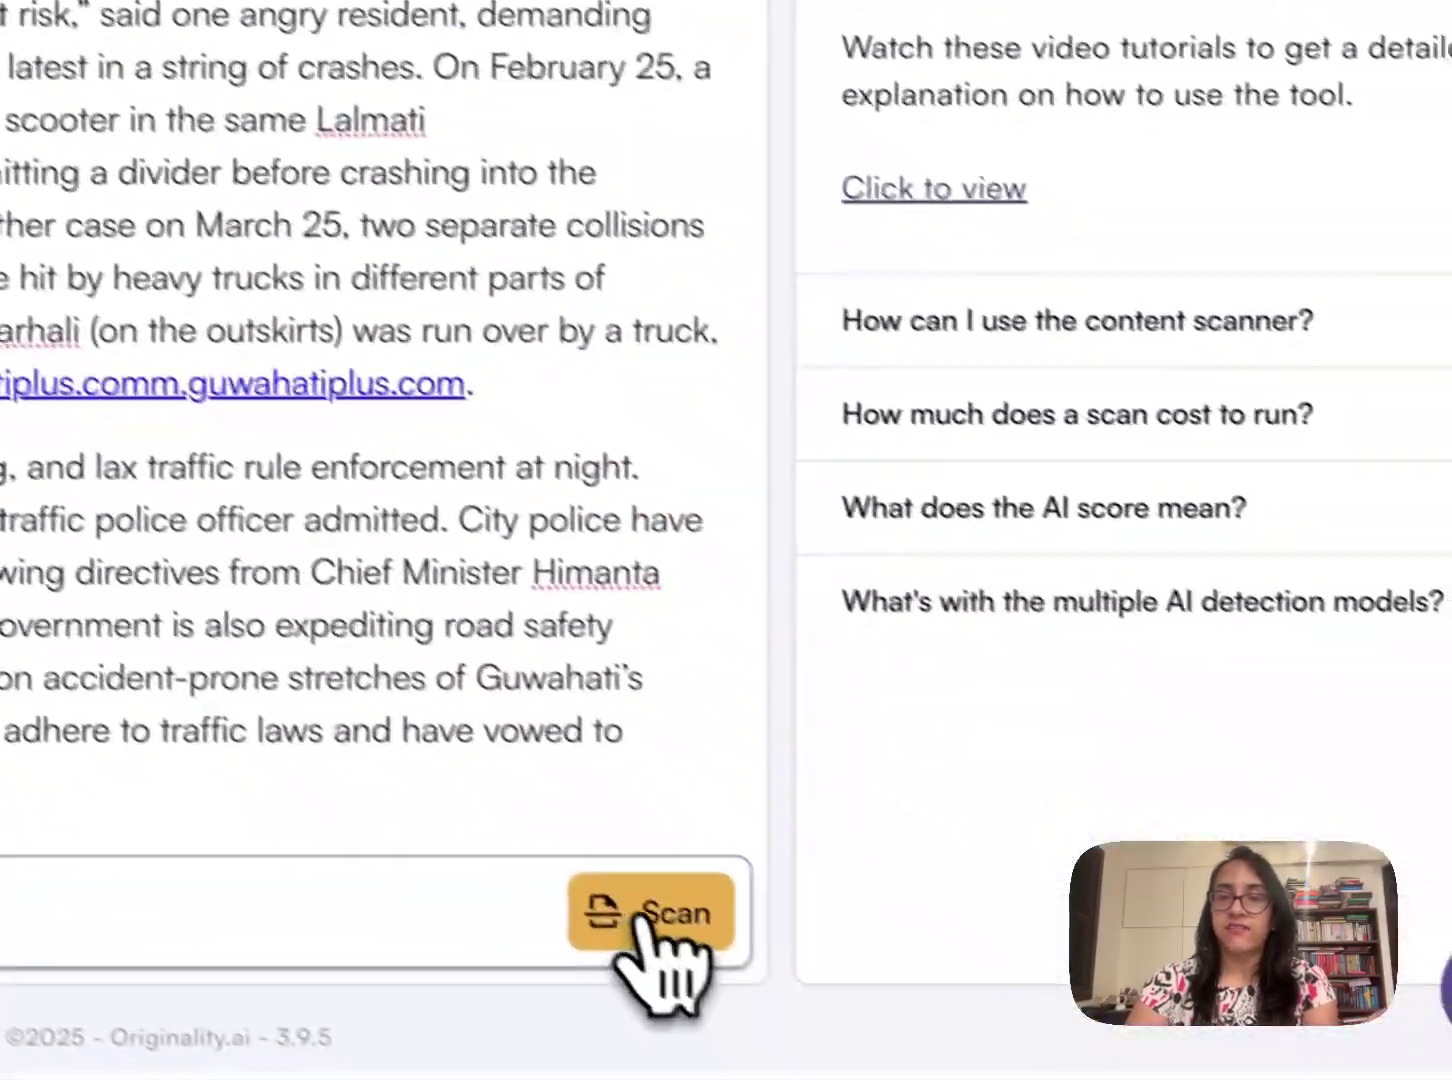
click(642, 912)
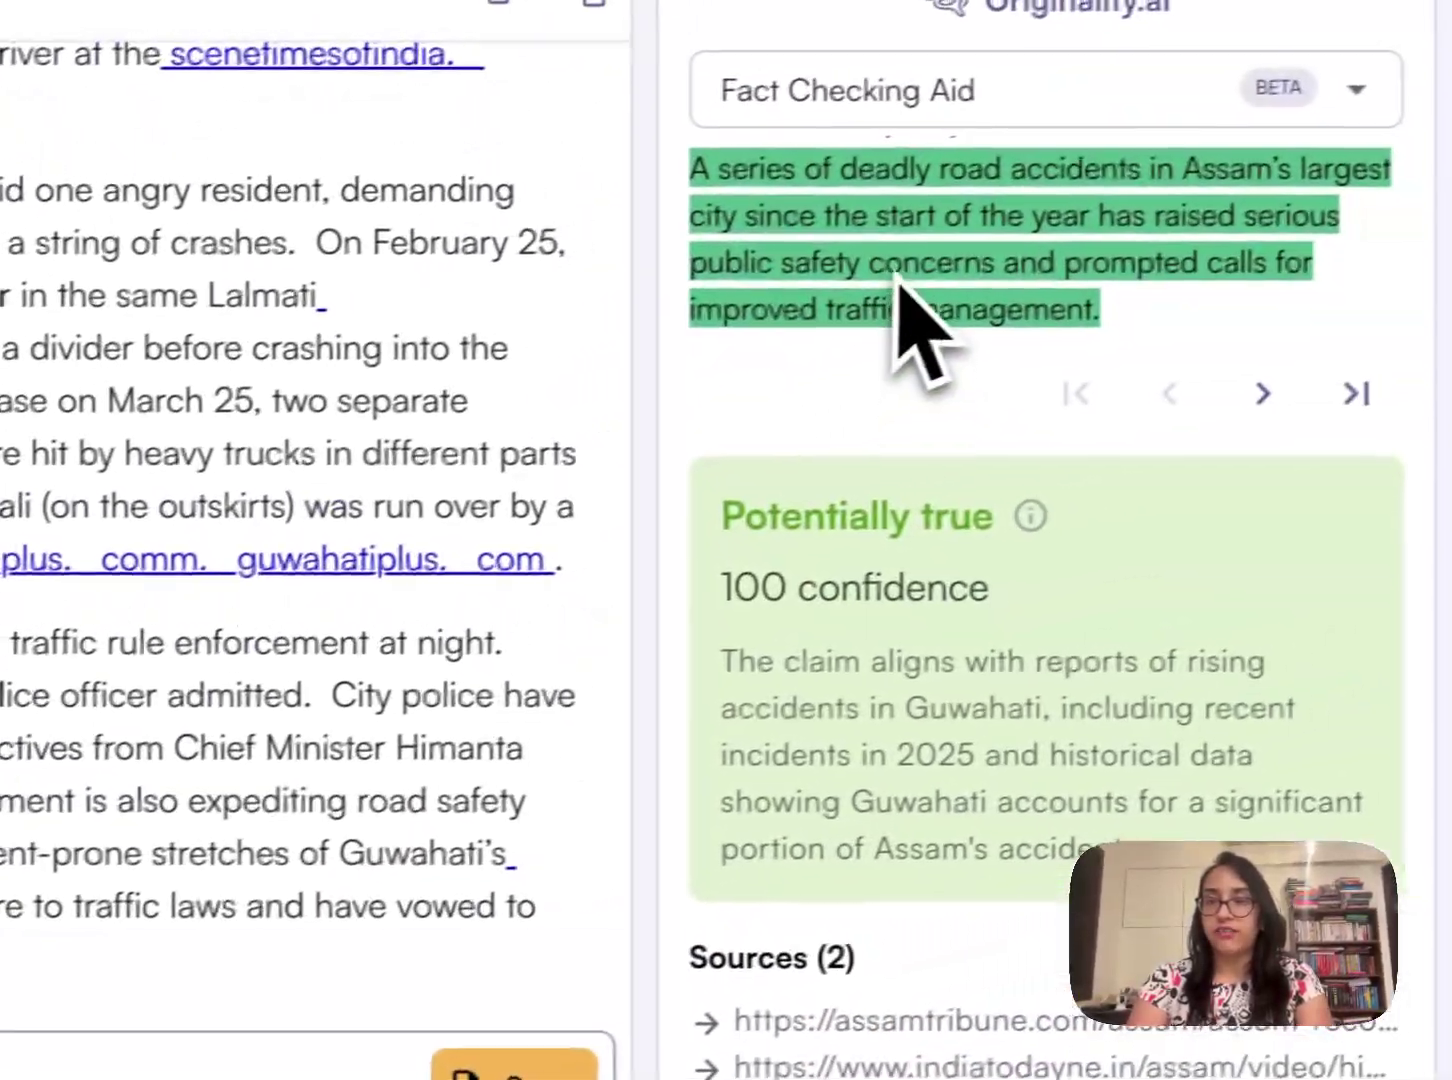
- Review the verdicts for fact-check claims 1 and 2, both Potentially true
scroll(895, 285, up, 1)
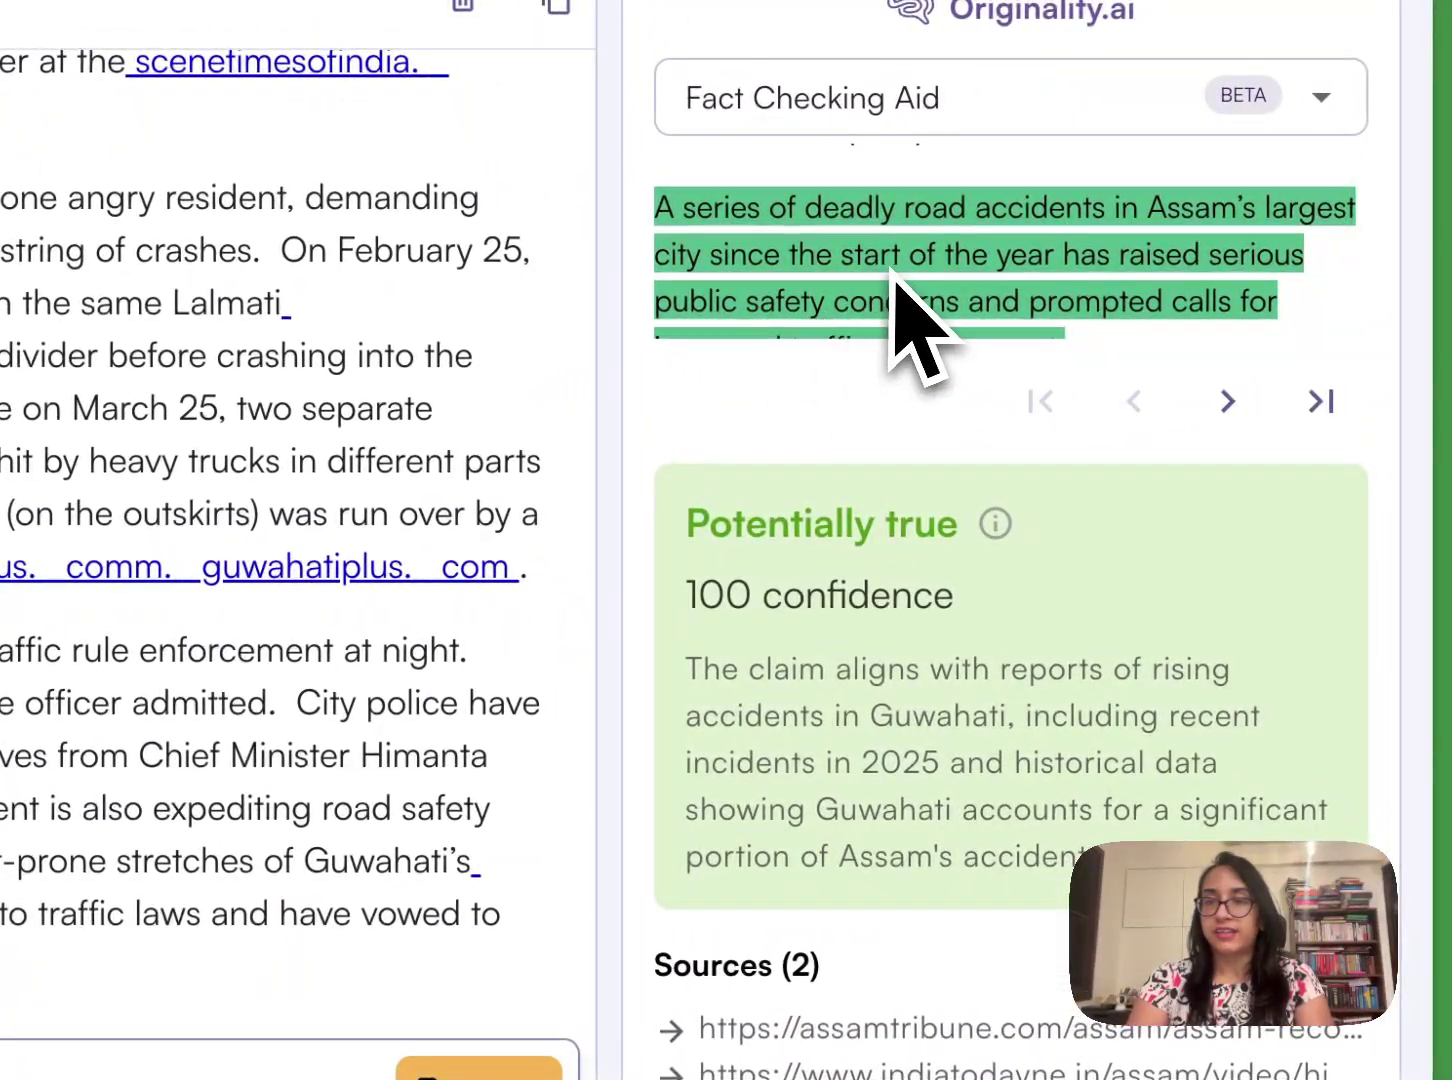
scroll(895, 285, down, 1)
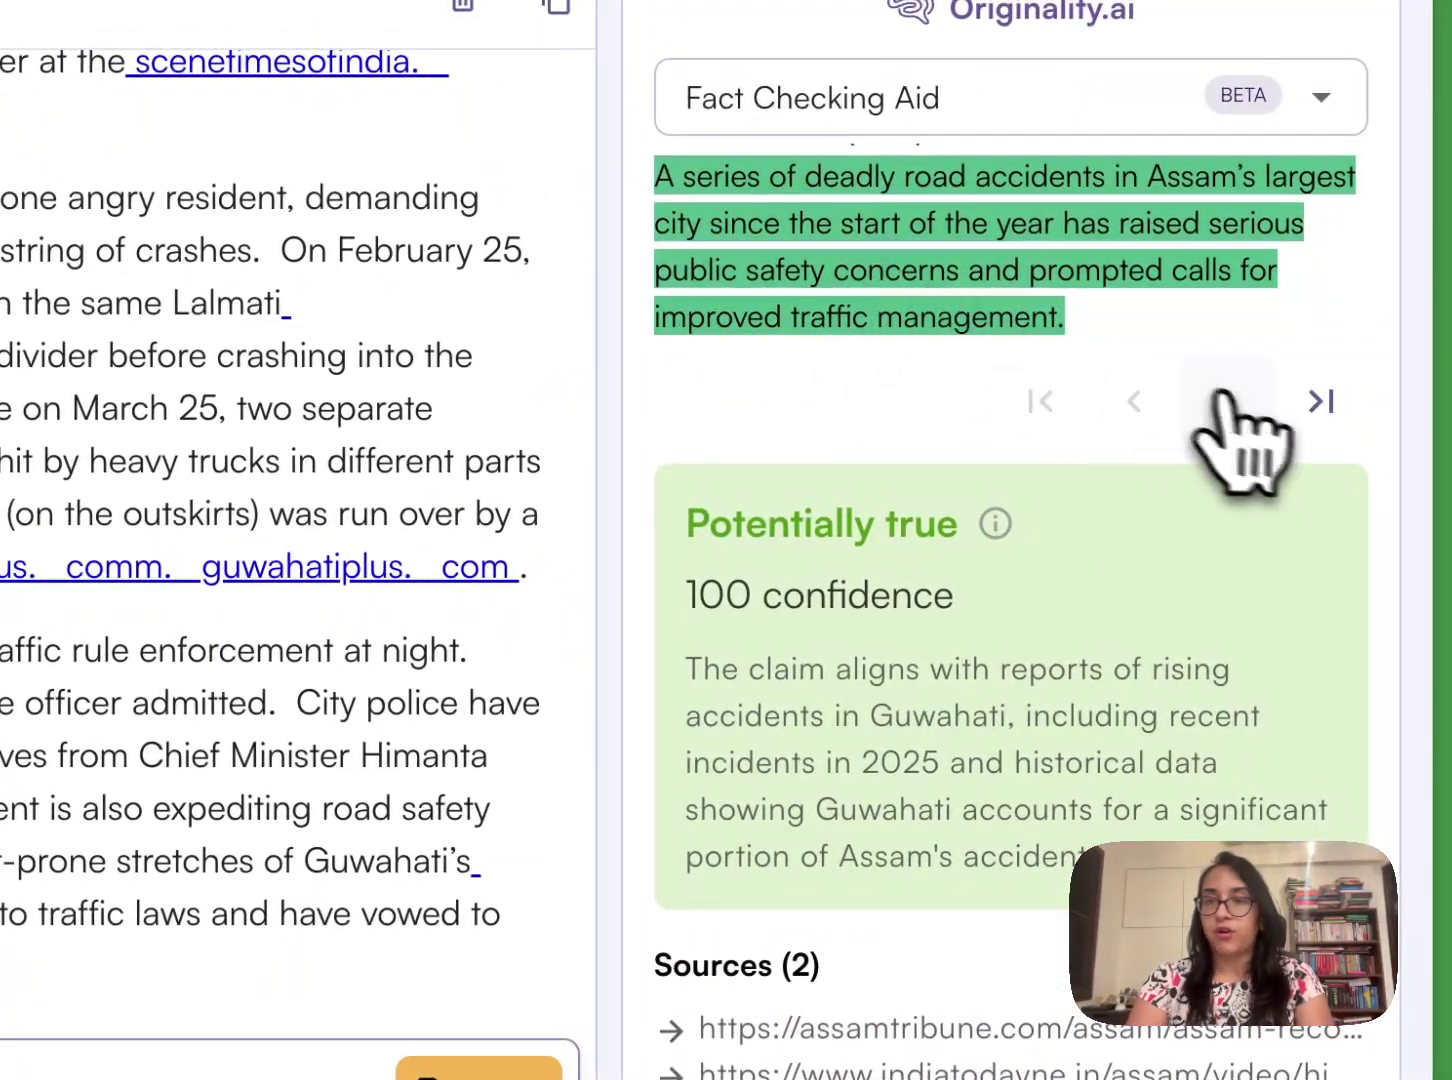
click(1230, 402)
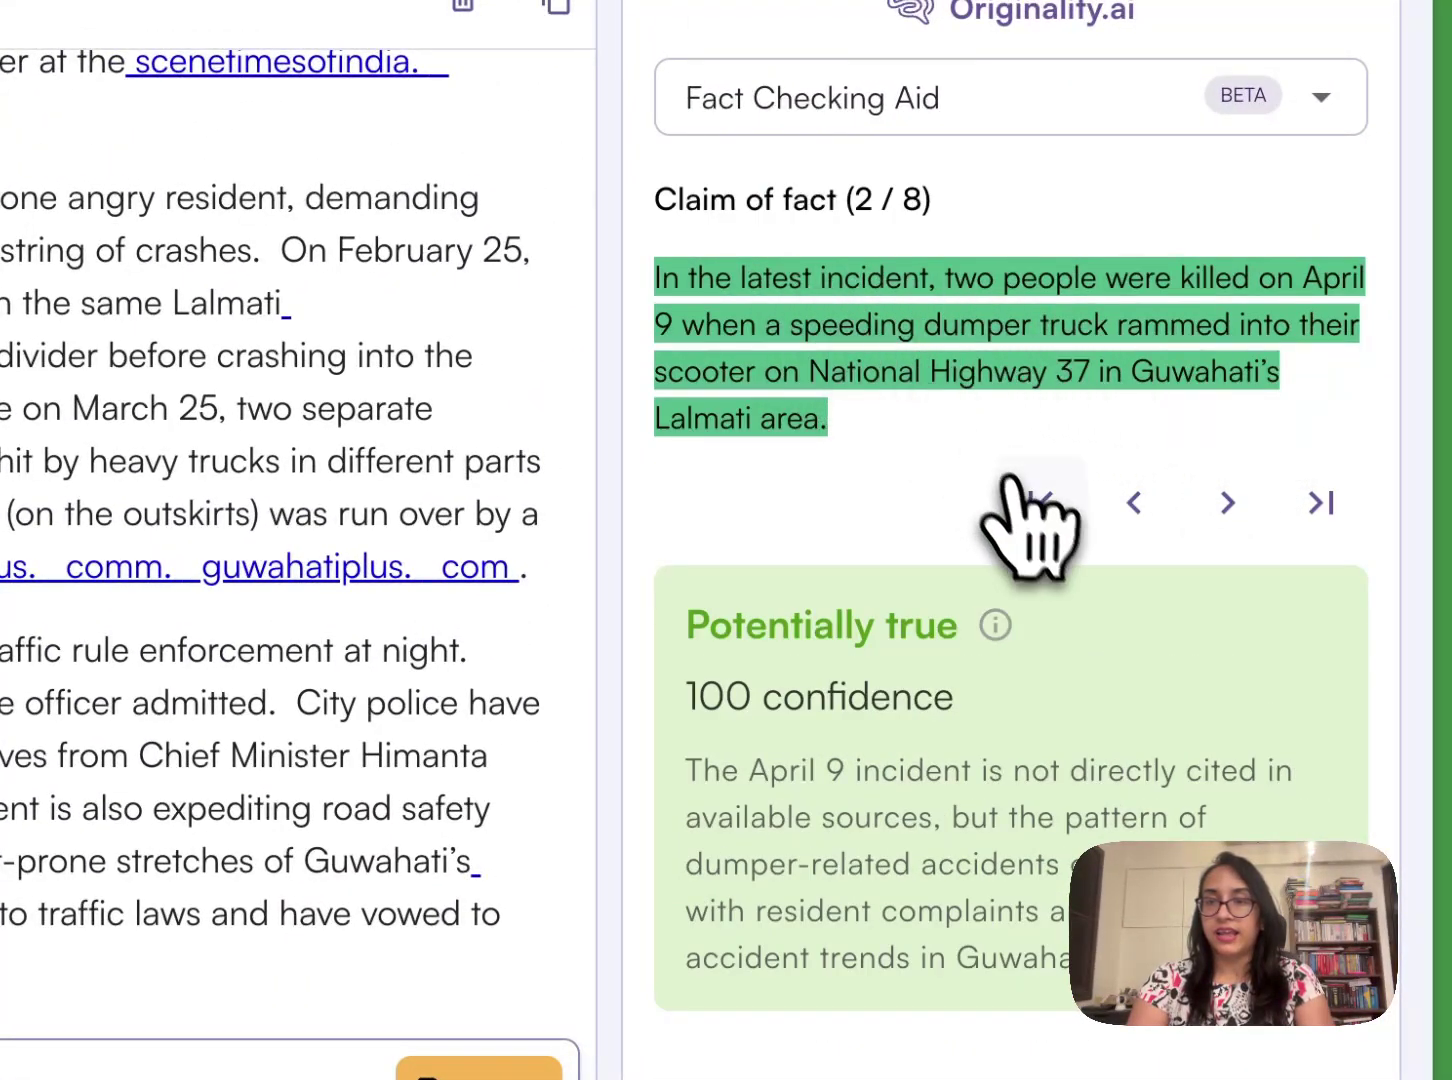
click(1025, 492)
click(1228, 472)
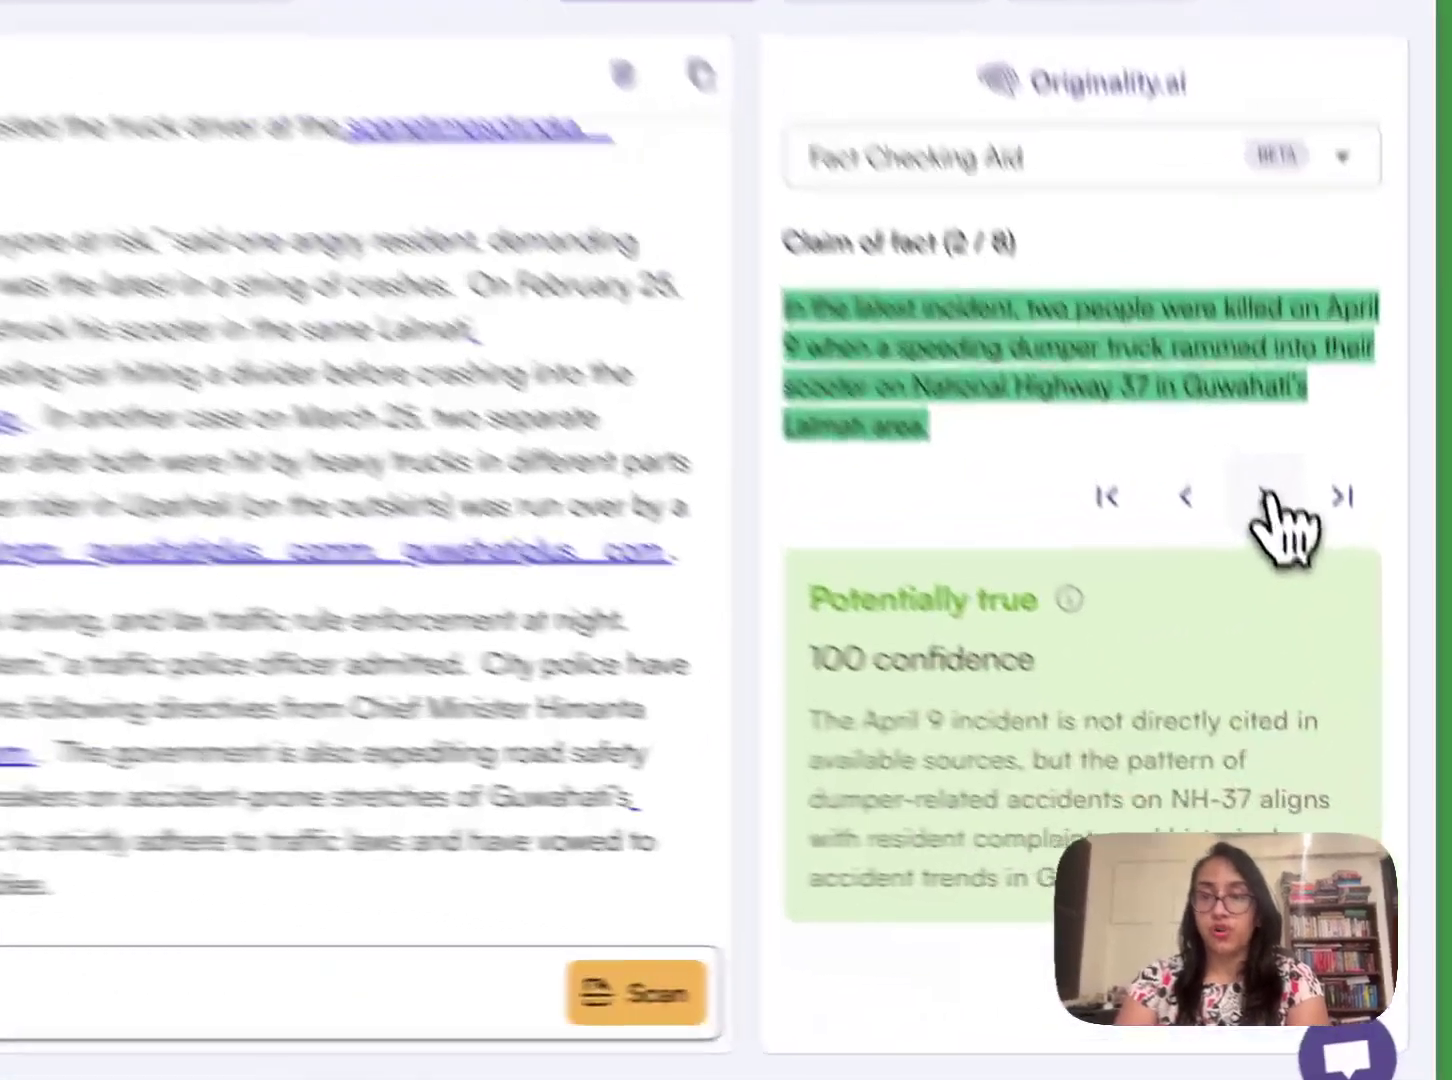
- Step through claims 3 to 8, then back to claim 6, confirming each Potentially true
click(1341, 686)
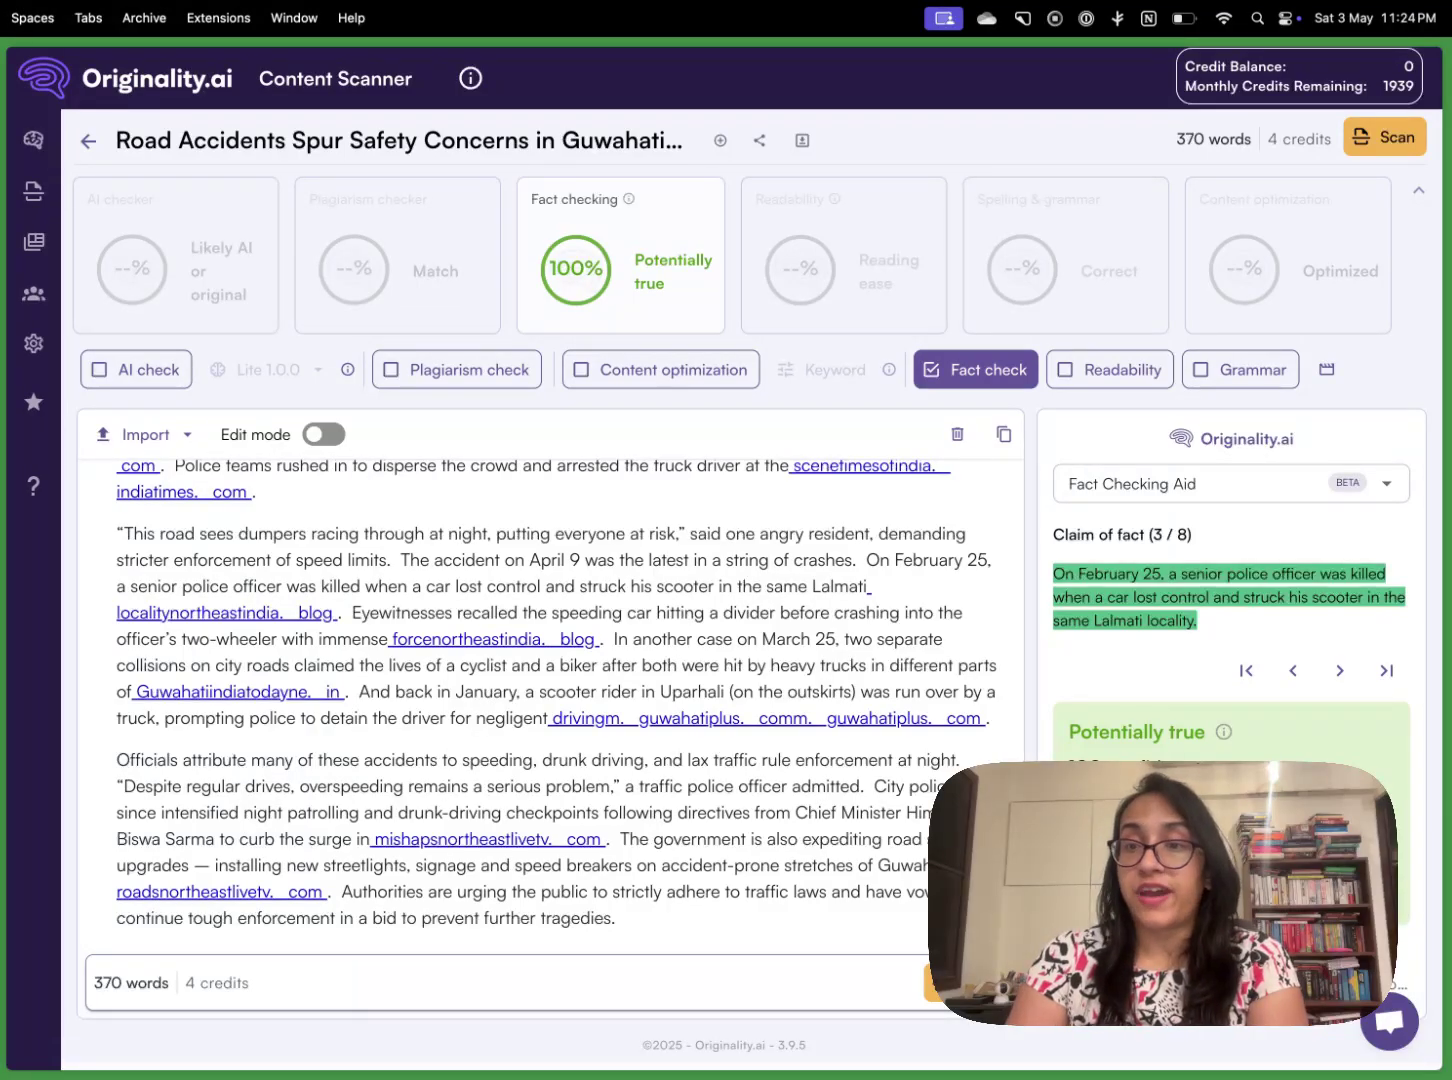
click(1348, 676)
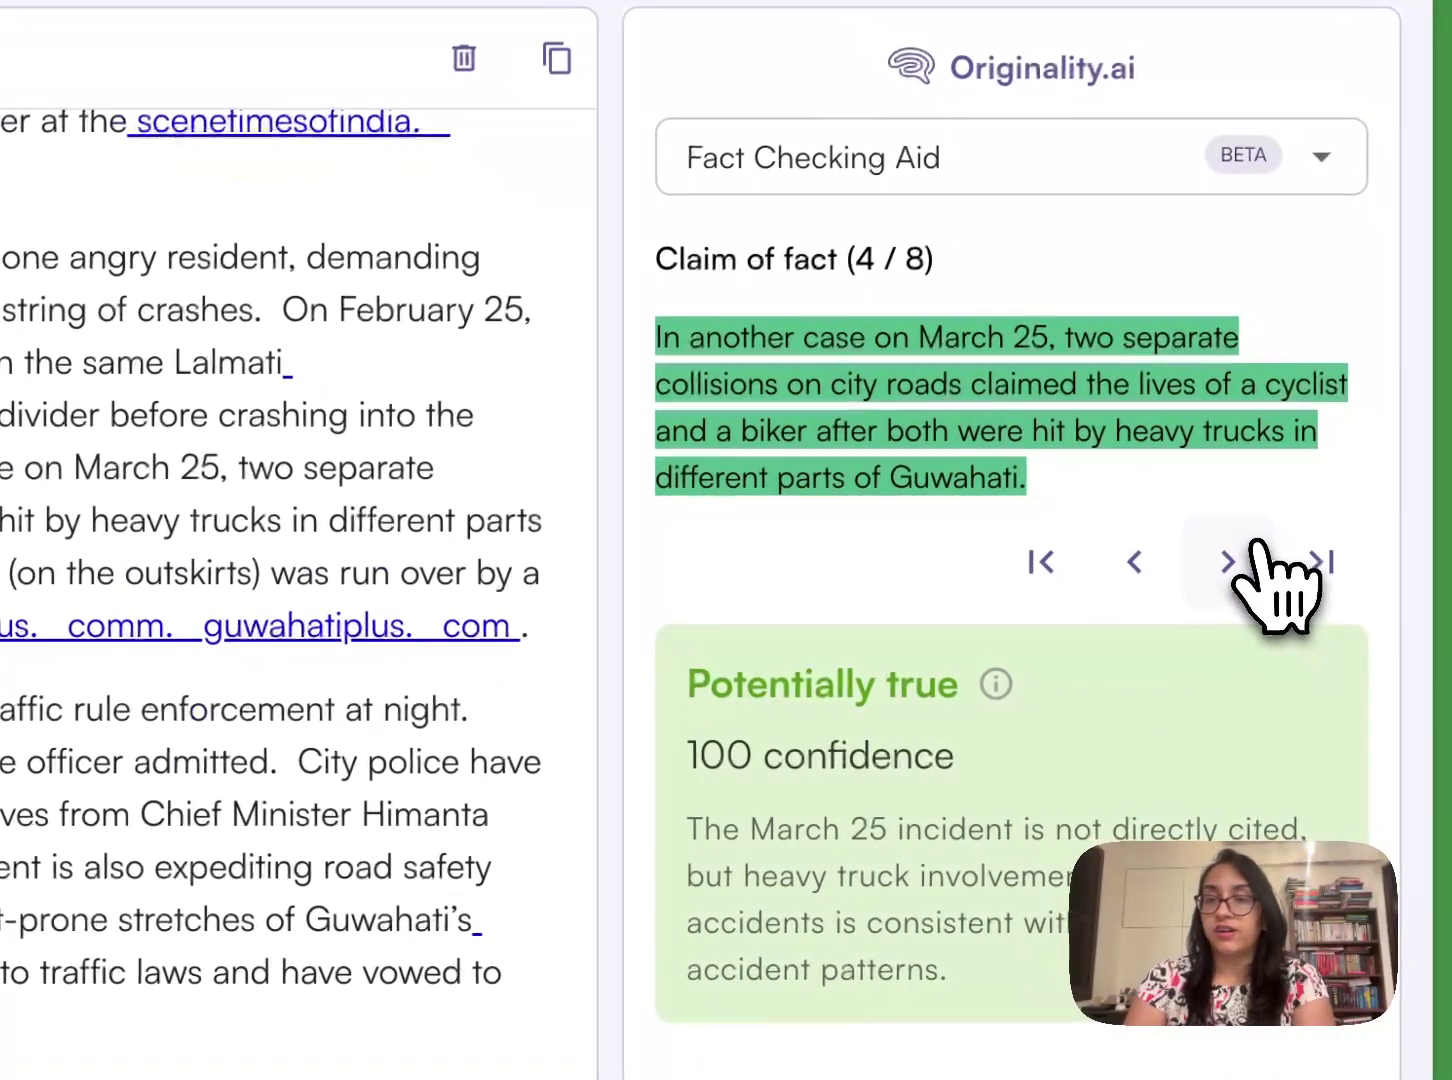
click(1350, 677)
click(1250, 545)
click(1252, 546)
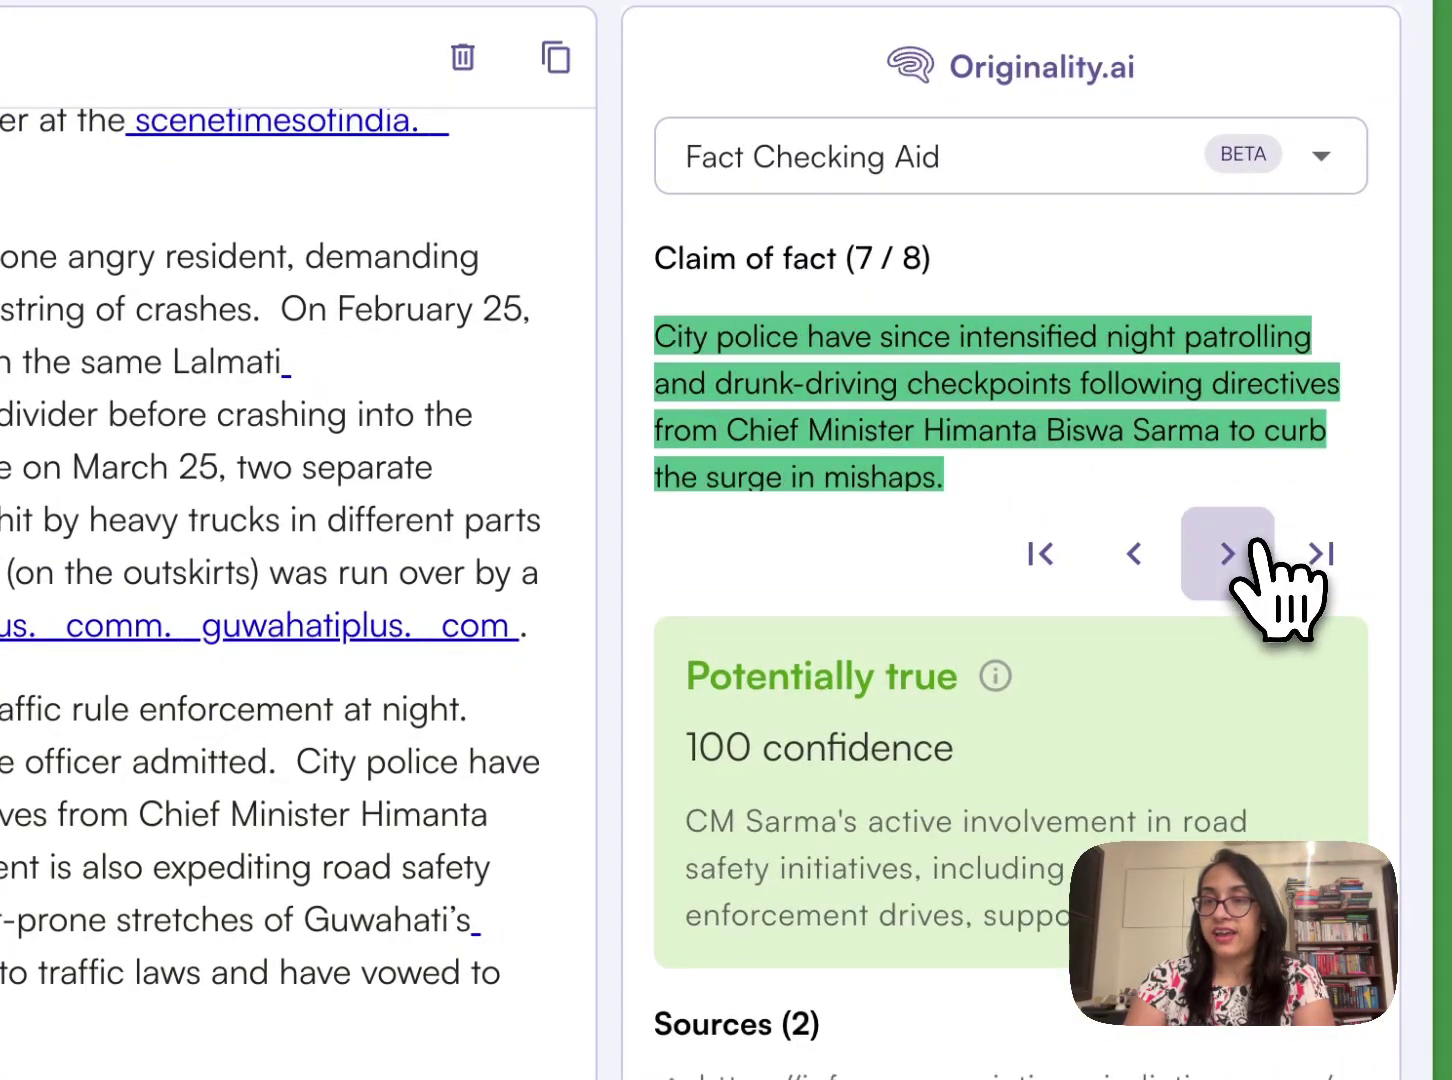
click(1253, 548)
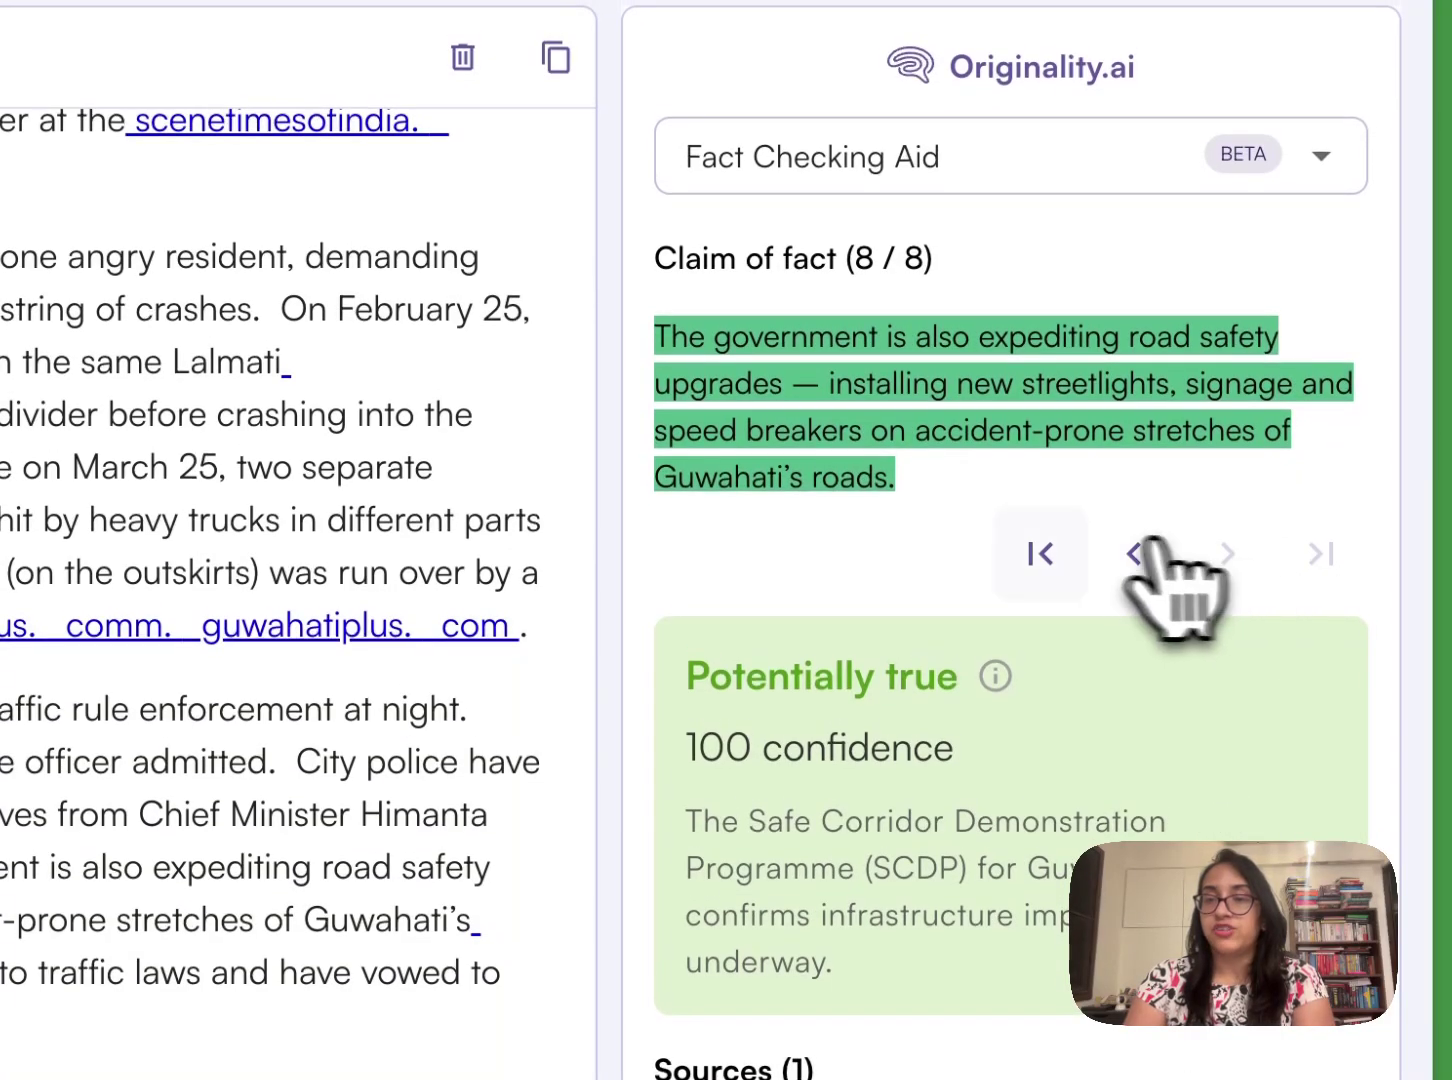
click(1134, 553)
click(1112, 545)
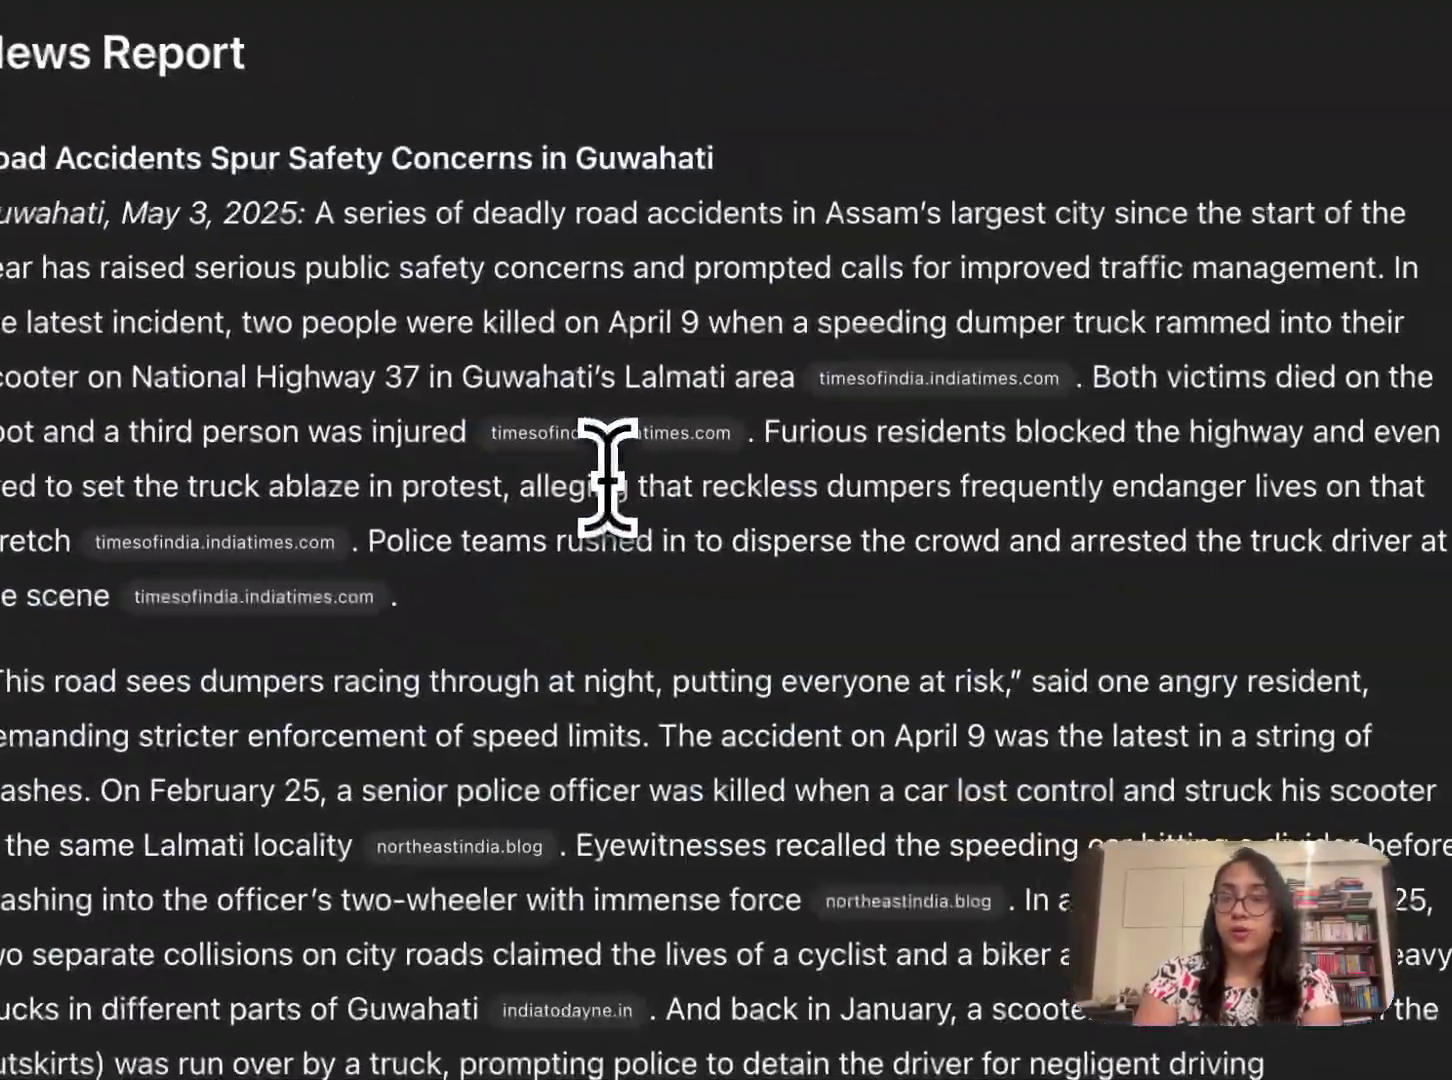
scroll(606, 475, down, 5)
mouse_move(880, 598)
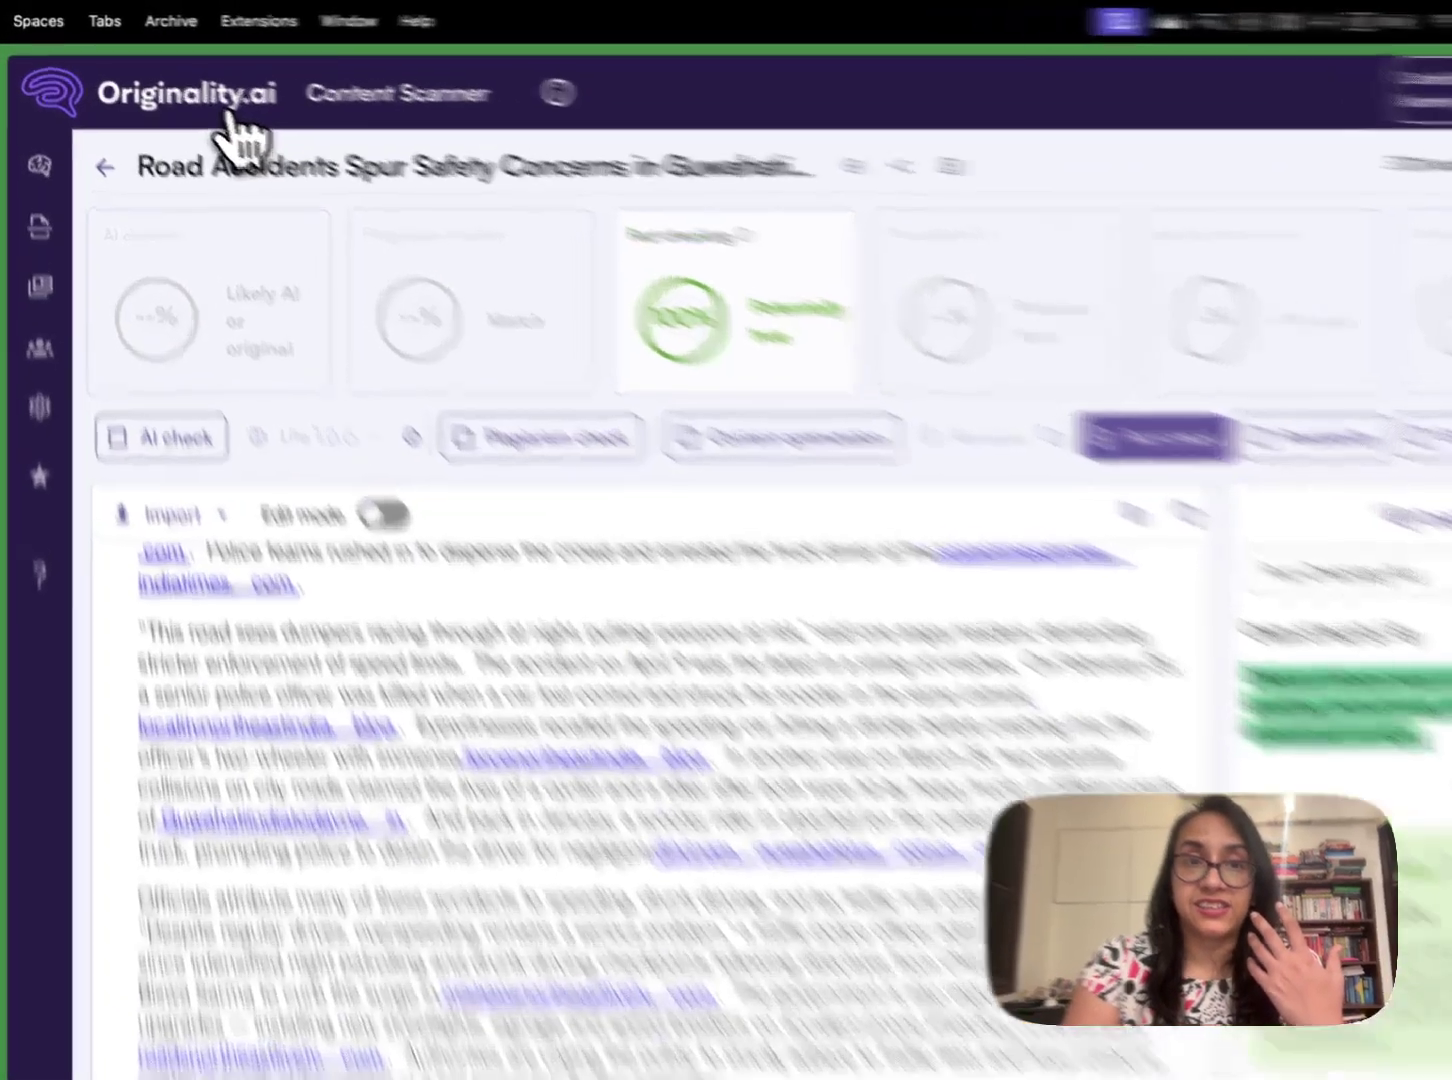
- Go back to the Originality.ai Dashboard and expand the left sidebar
click(189, 92)
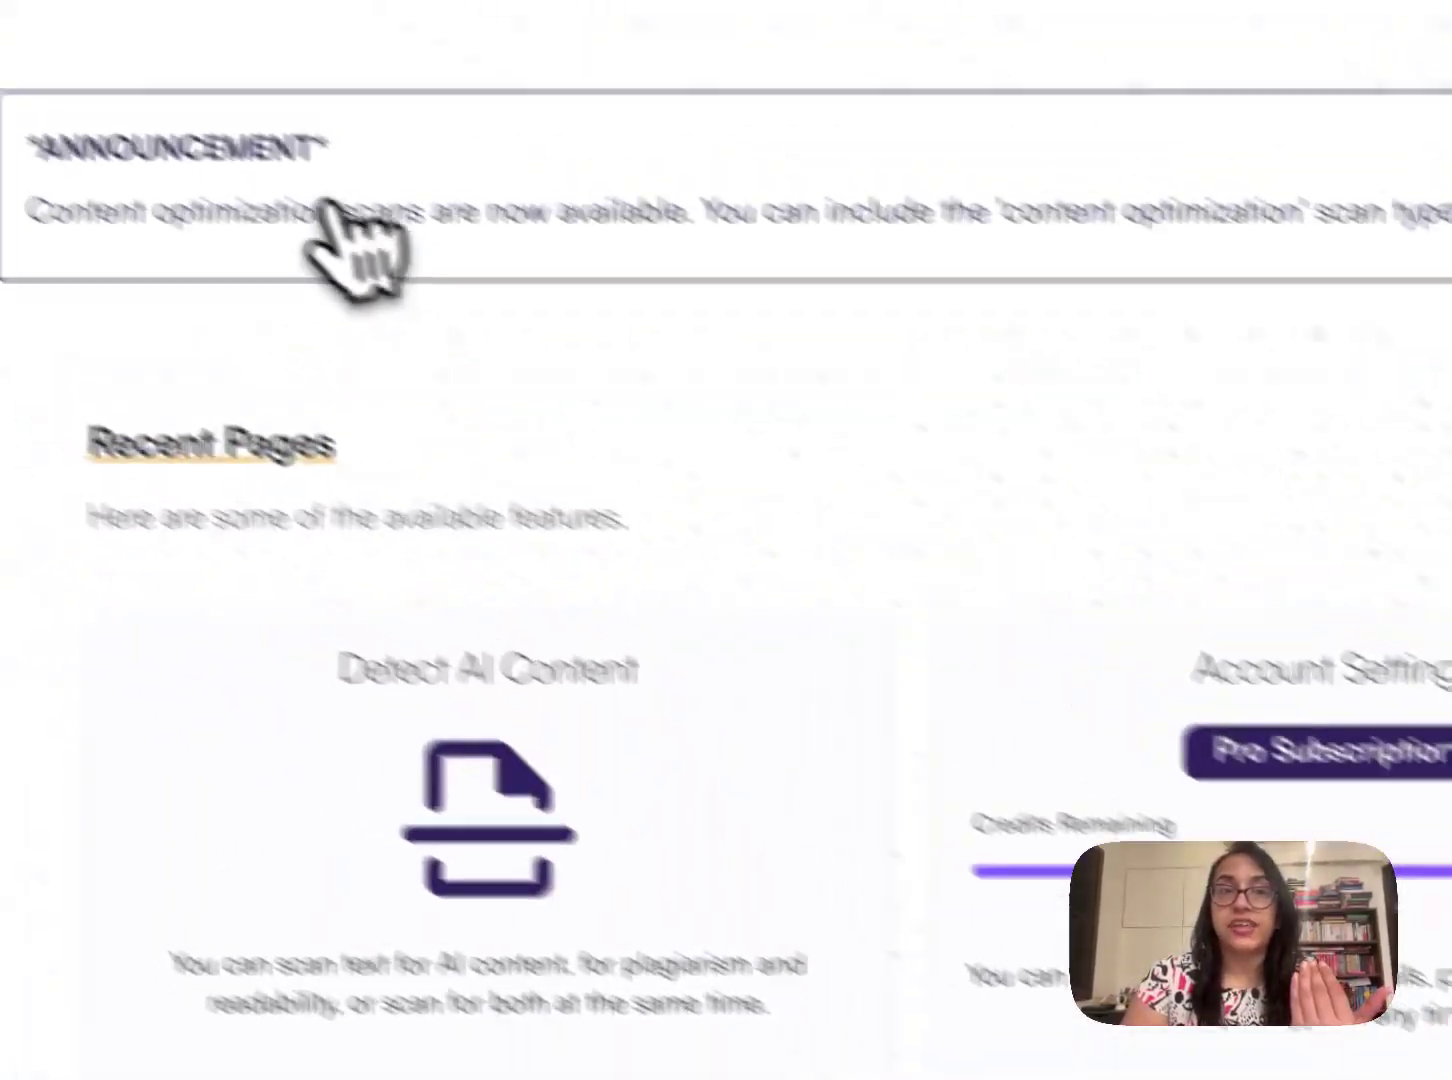
mouse_move(146, 340)
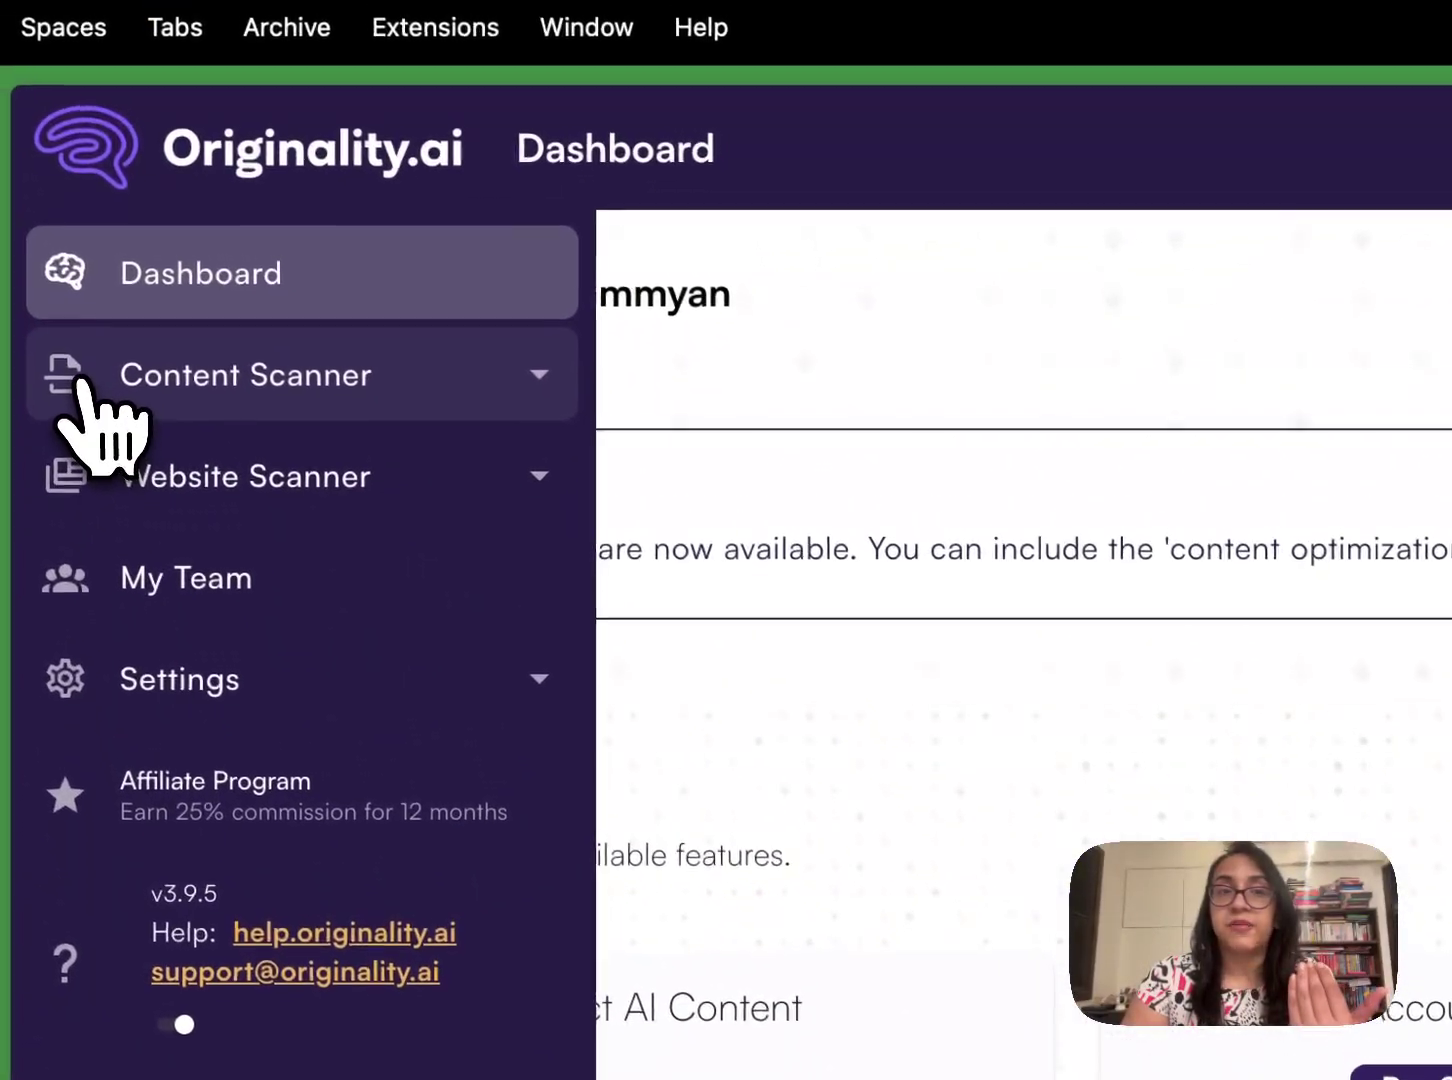